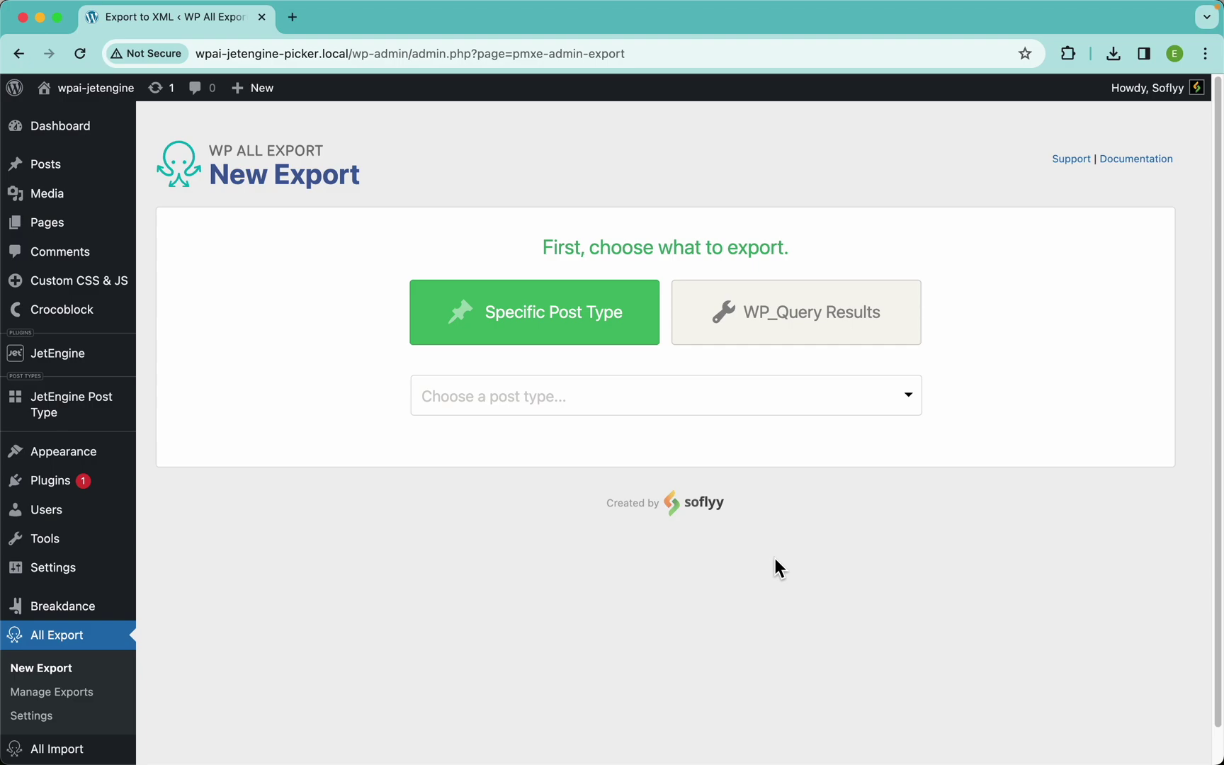
# Start a customized export of the JetEngine Post Type and expand its available JetEngine fields
pyautogui.moveTo(120, 418)
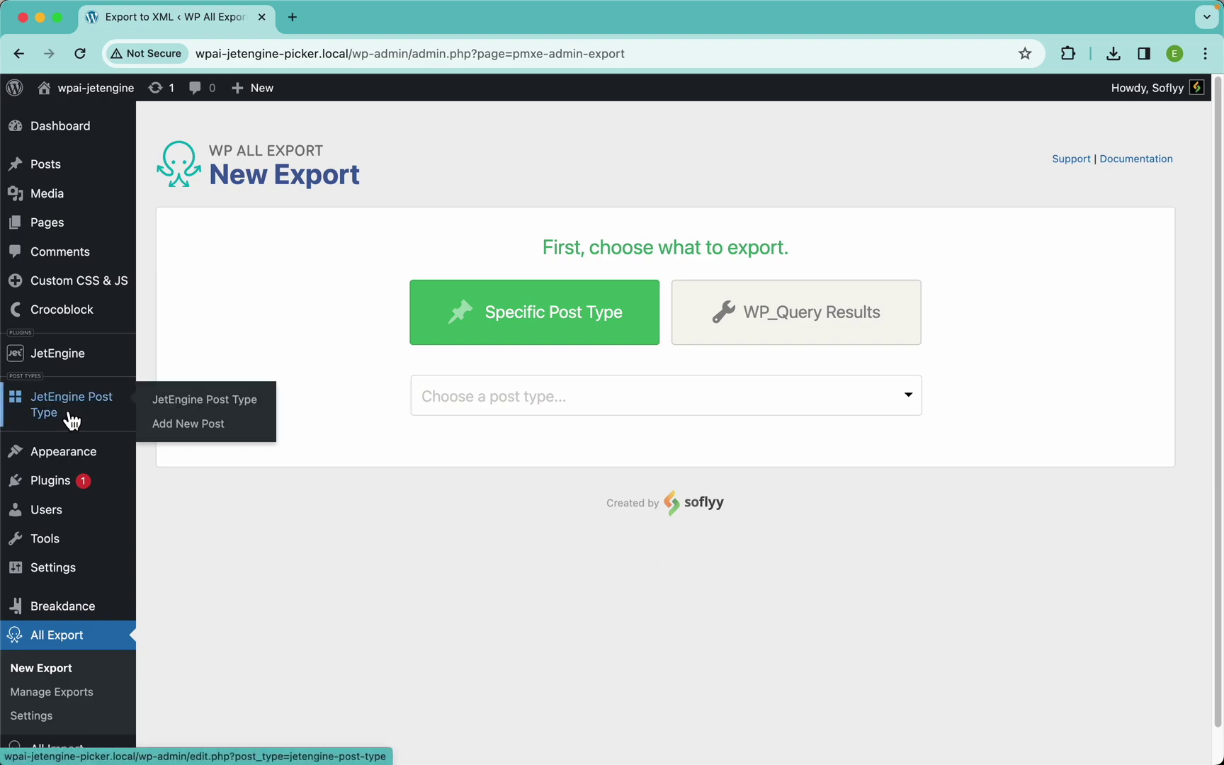
pyautogui.click(494, 412)
pyautogui.scroll(-5, 561, 596)
pyautogui.click(546, 585)
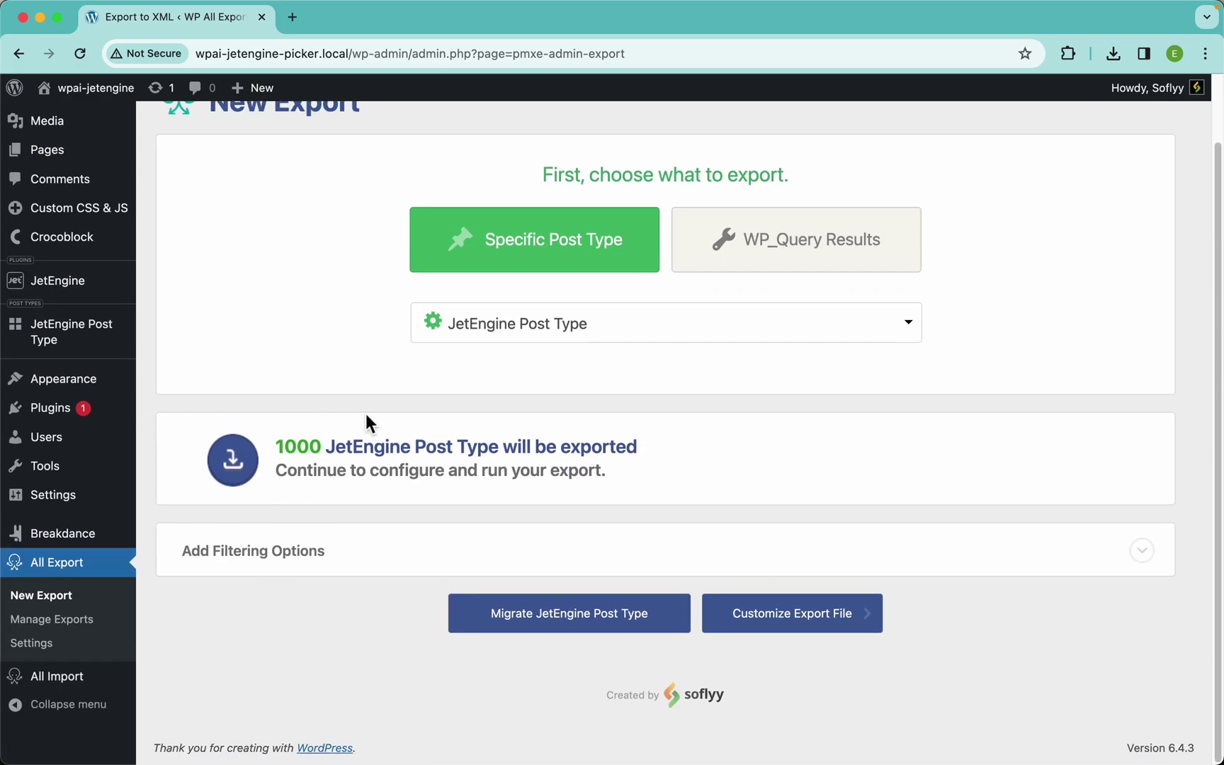
pyautogui.click(816, 624)
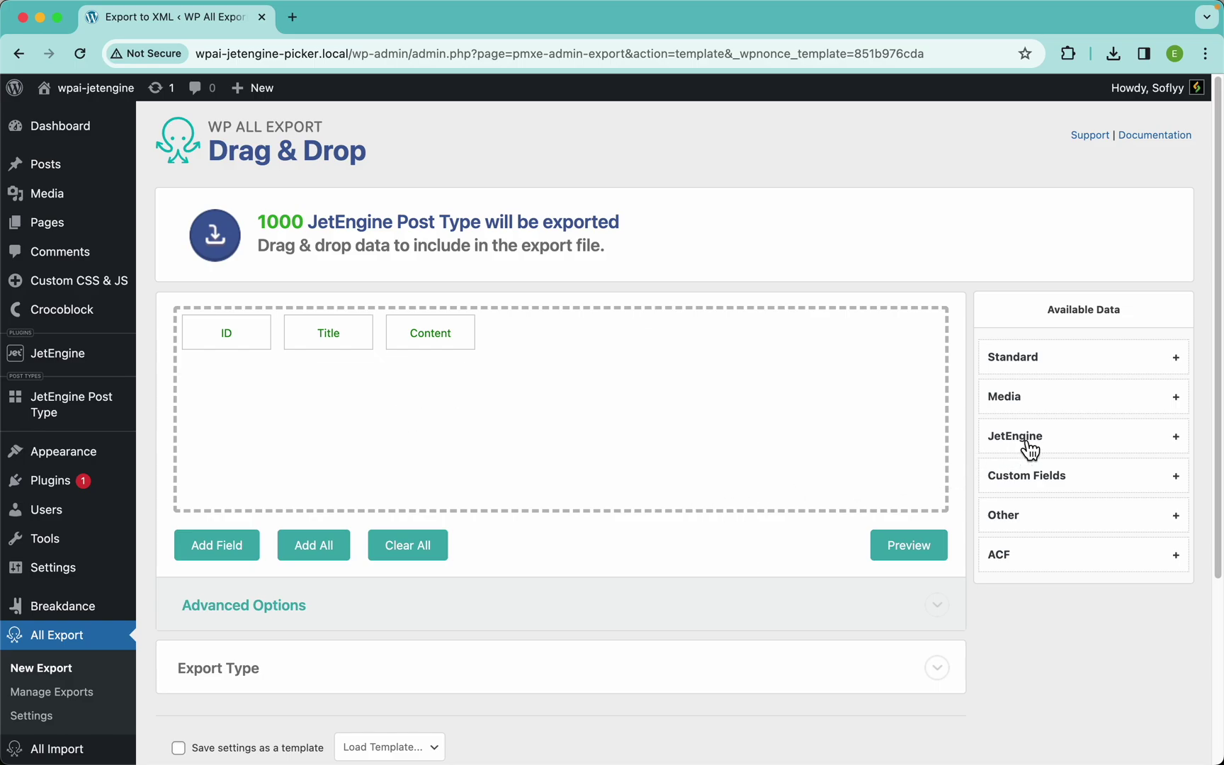
pyautogui.click(1091, 446)
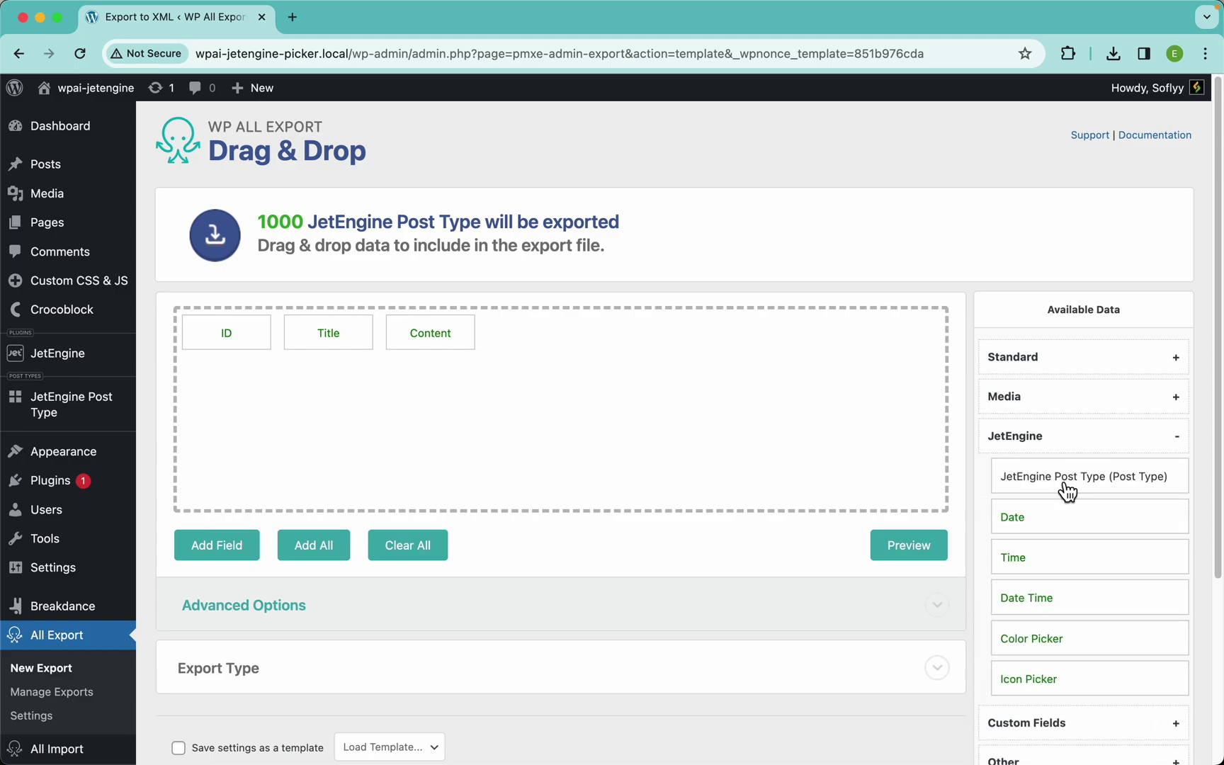
pyautogui.scroll(-2, 1062, 488)
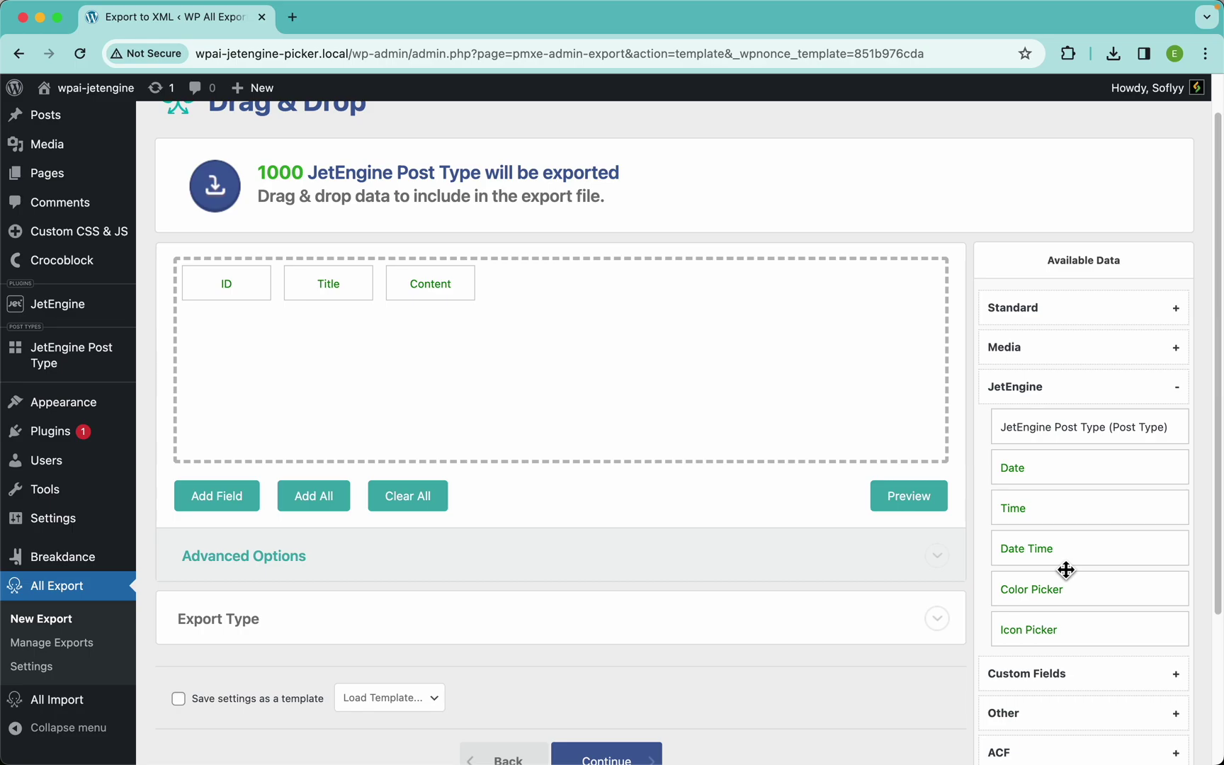
# Open the JetEngine Post Type list in a separate tab and open the Trantow-Brekke post for editing
pyautogui.moveTo(27, 377)
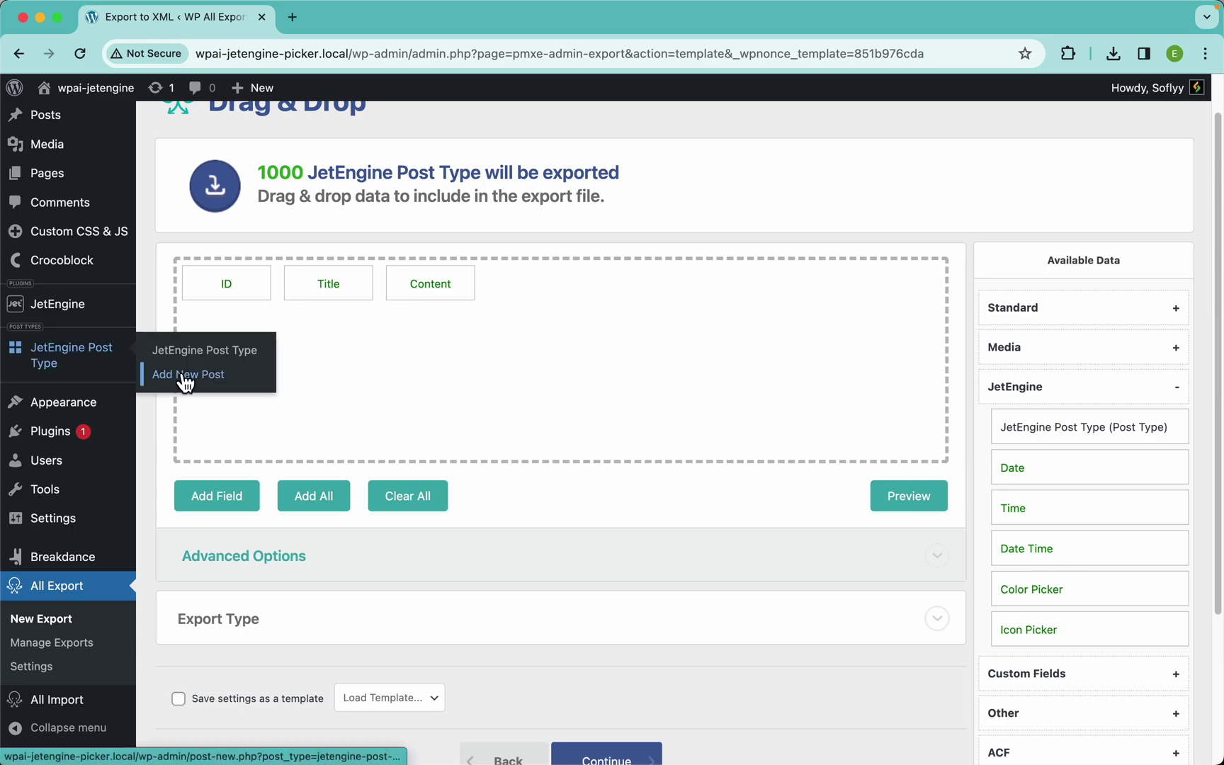
pyautogui.keyDown('super'); pyautogui.click(218, 361); pyautogui.keyUp('super')
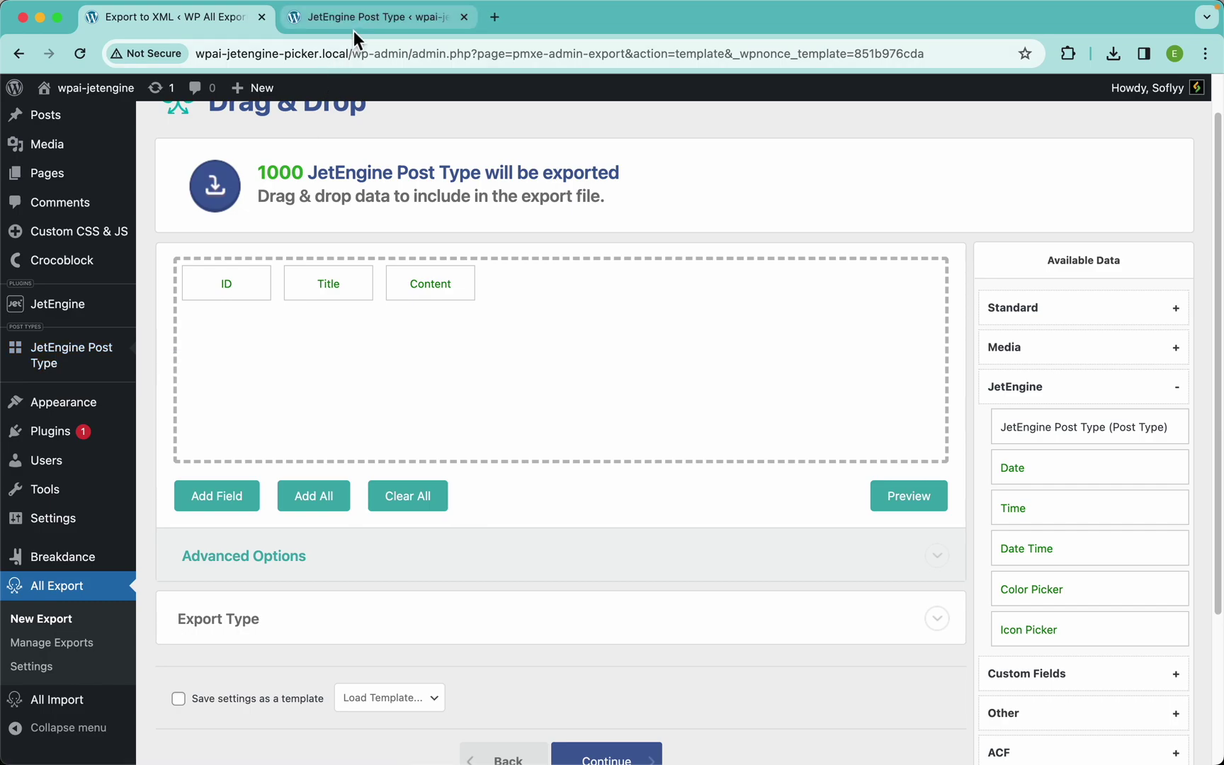
pyautogui.click(354, 23)
pyautogui.click(251, 263)
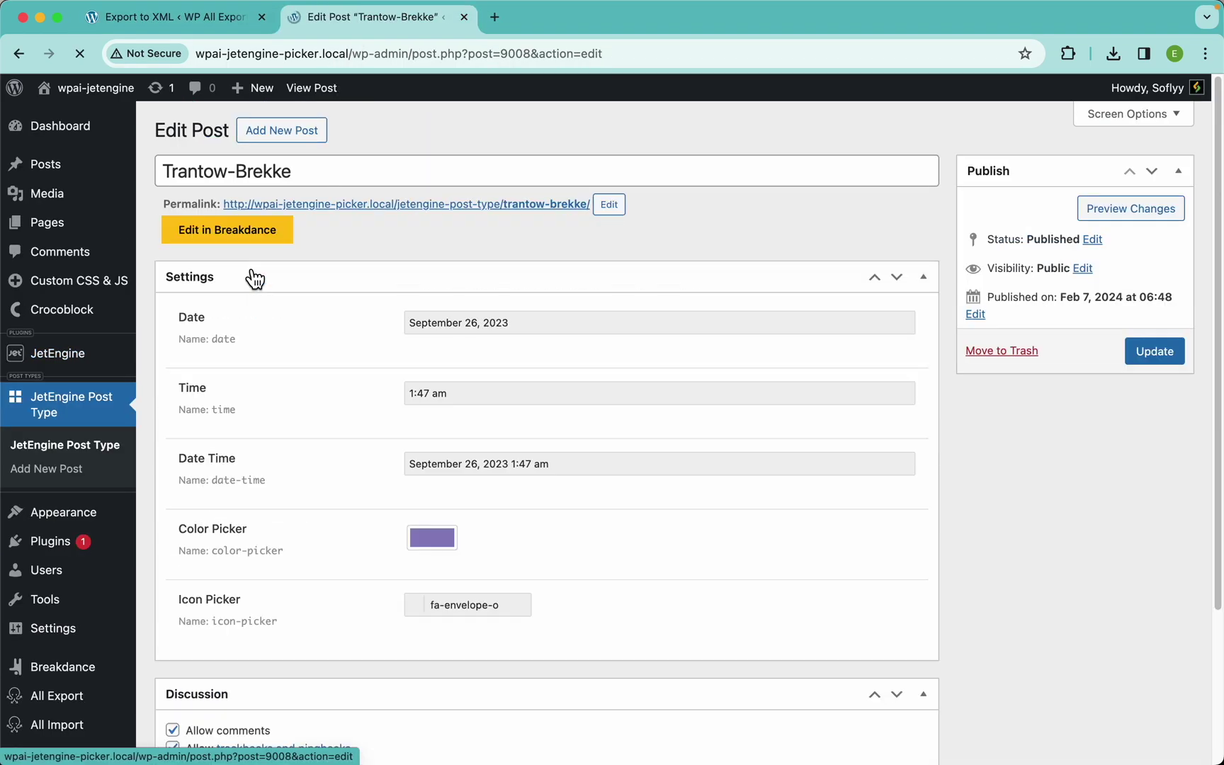
# Examine the pickers of the post's Date, Time and Date Time fields without changing their values
pyautogui.click(507, 326)
pyautogui.click(361, 385)
pyautogui.click(481, 394)
pyautogui.click(357, 423)
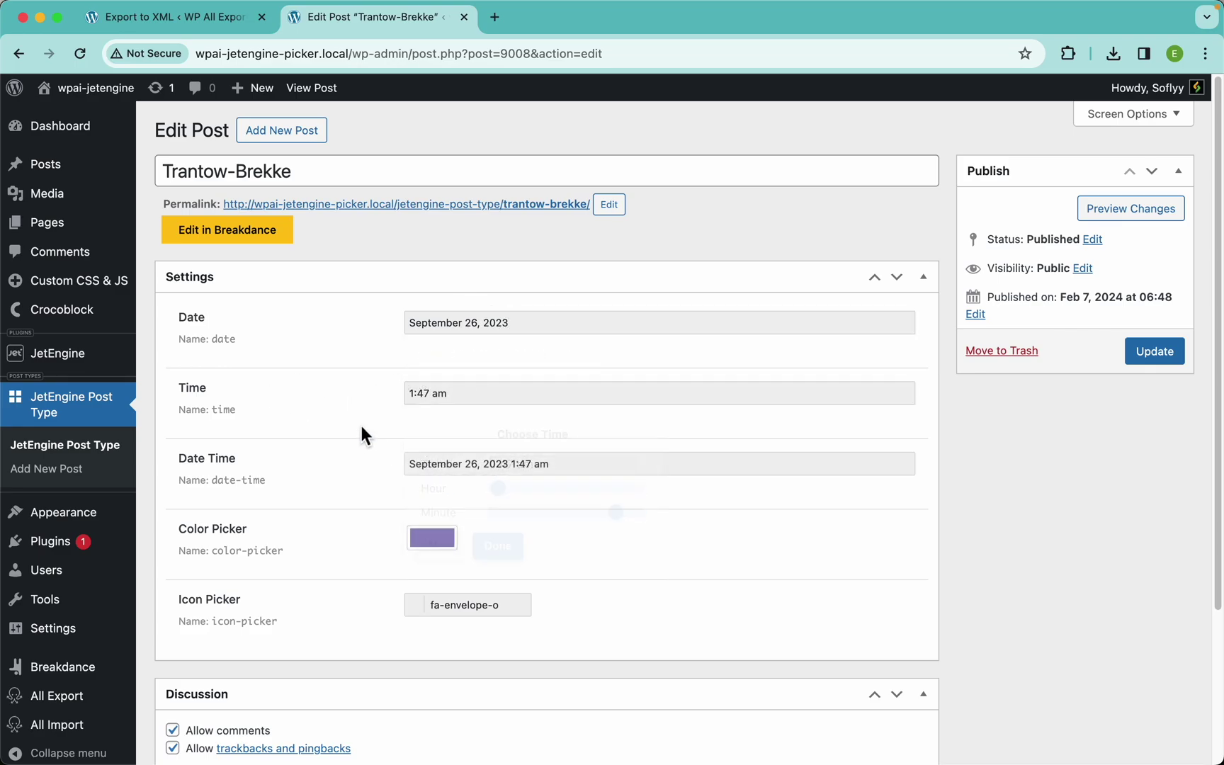
pyautogui.click(587, 462)
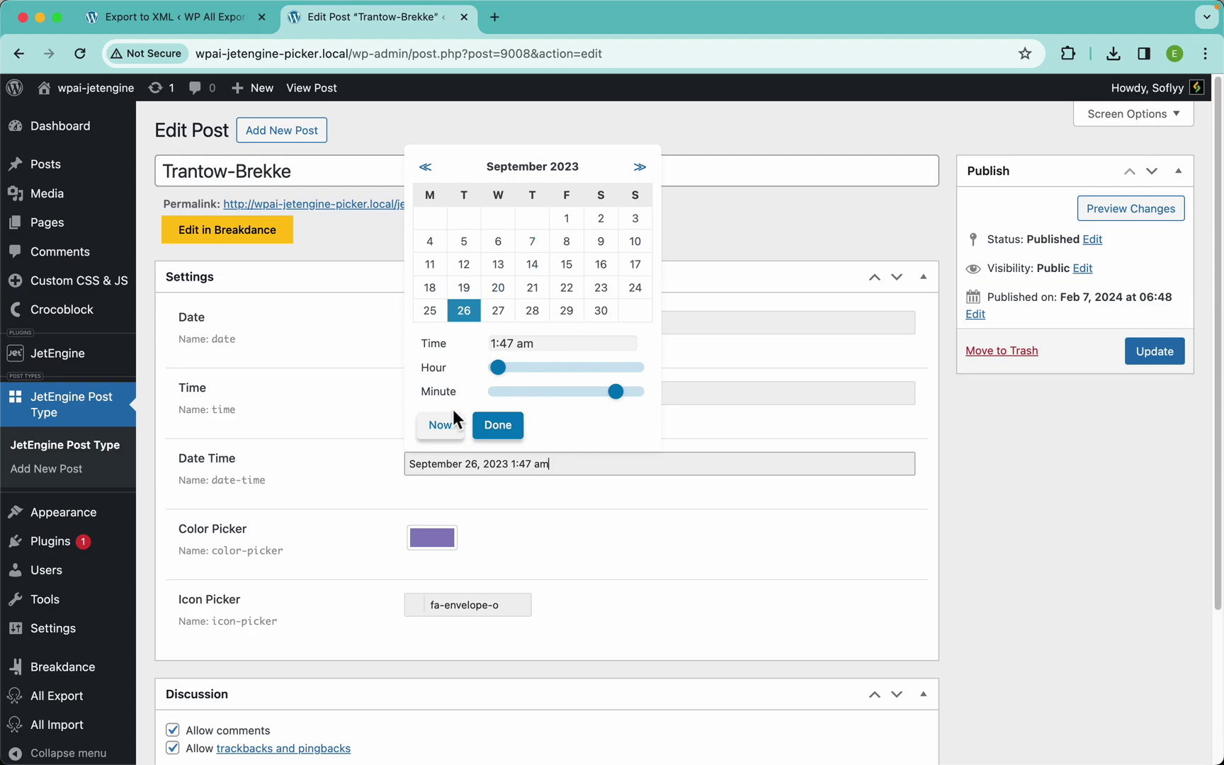
pyautogui.click(323, 536)
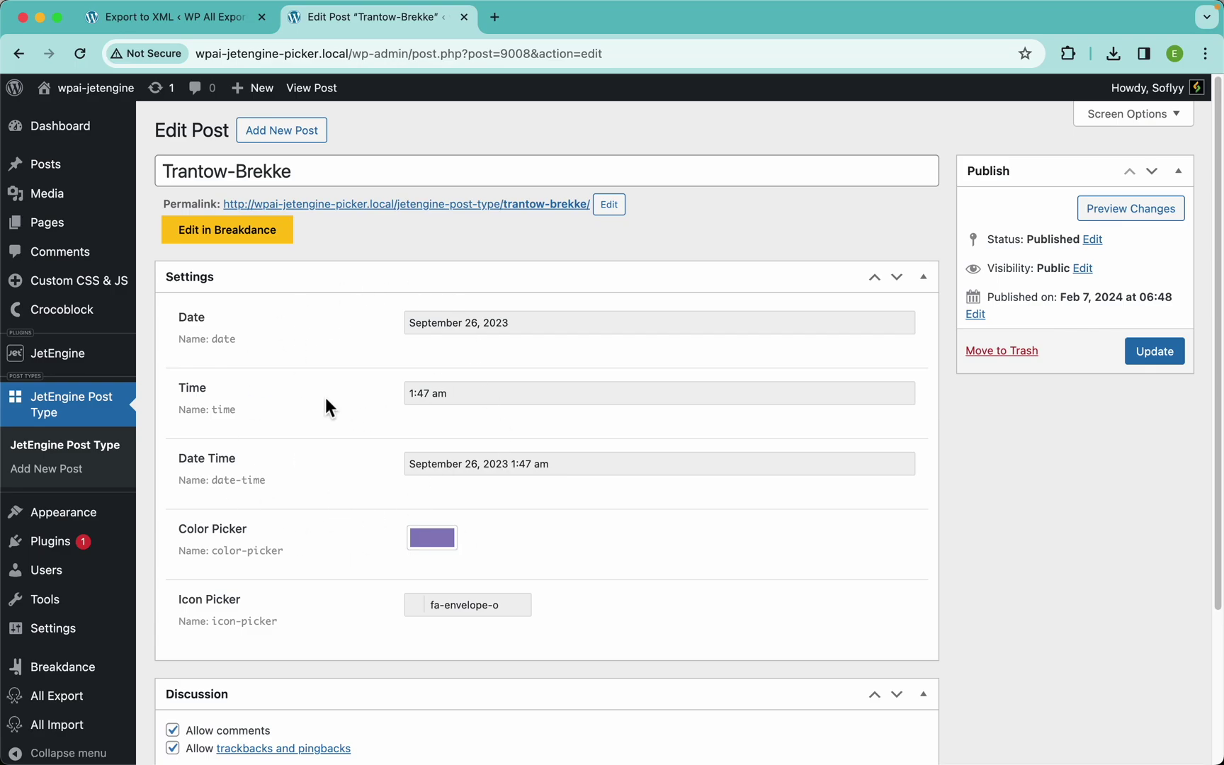
# Return to the export setup and remove the ID column, previewing the export before and after
pyautogui.click(207, 21)
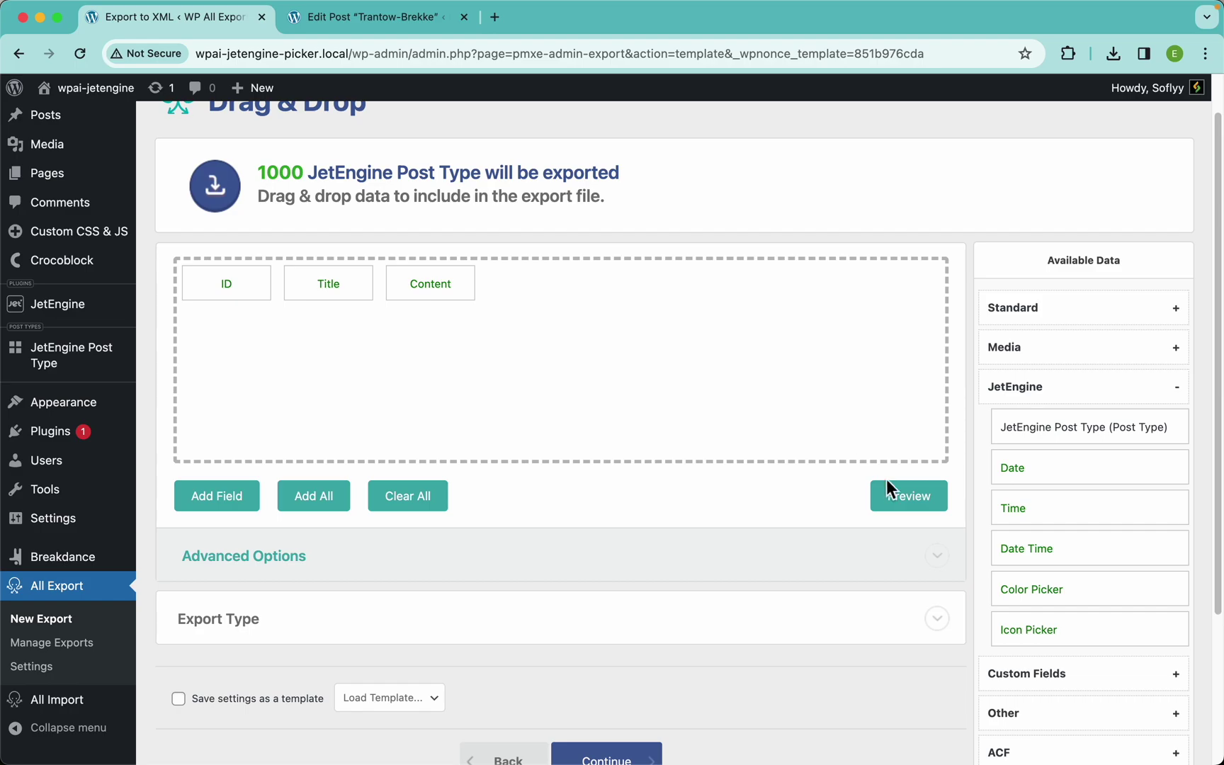
pyautogui.click(903, 496)
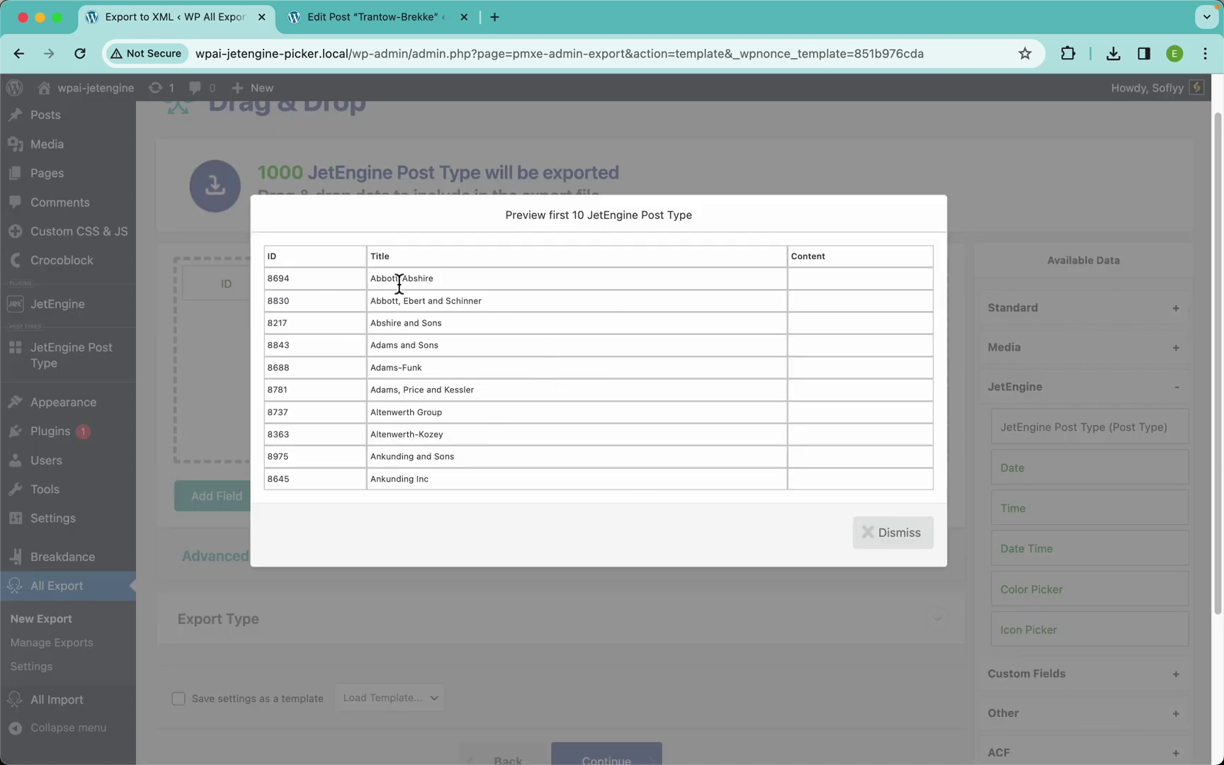
pyautogui.click(891, 532)
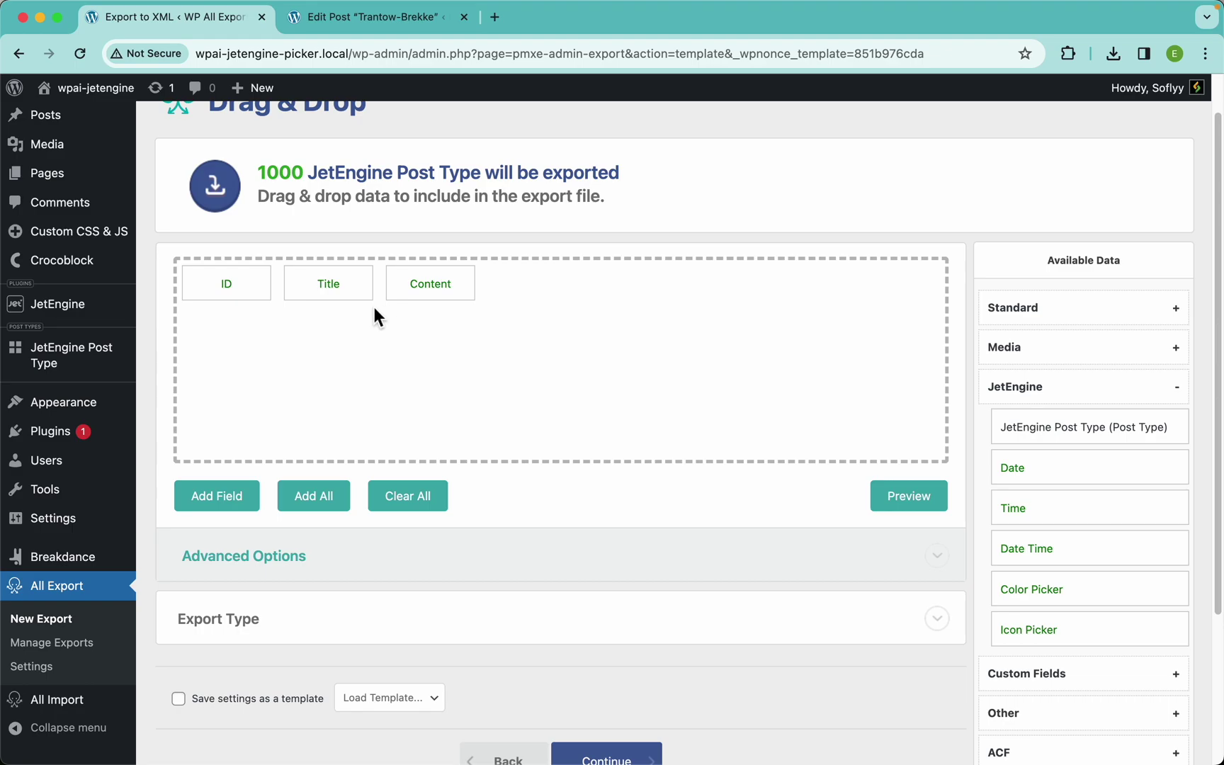
pyautogui.moveTo(246, 292); pyautogui.dragTo(178, 238)
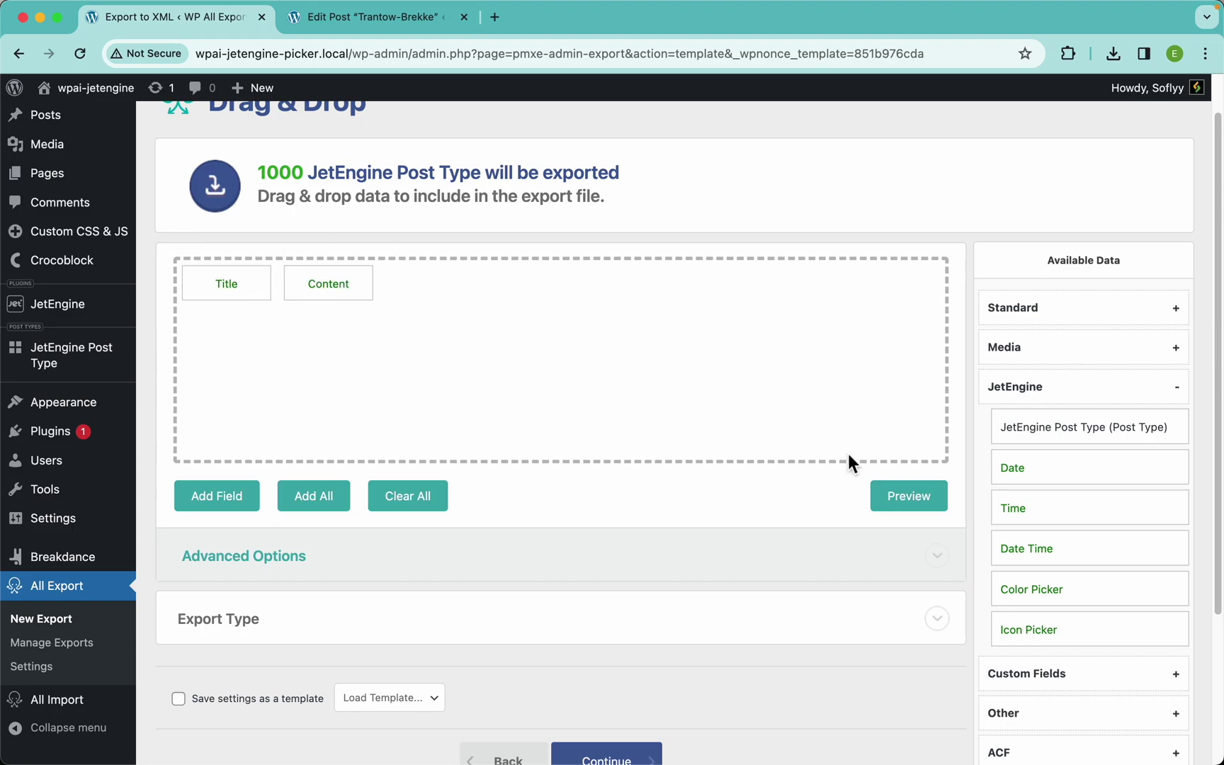
pyautogui.click(914, 495)
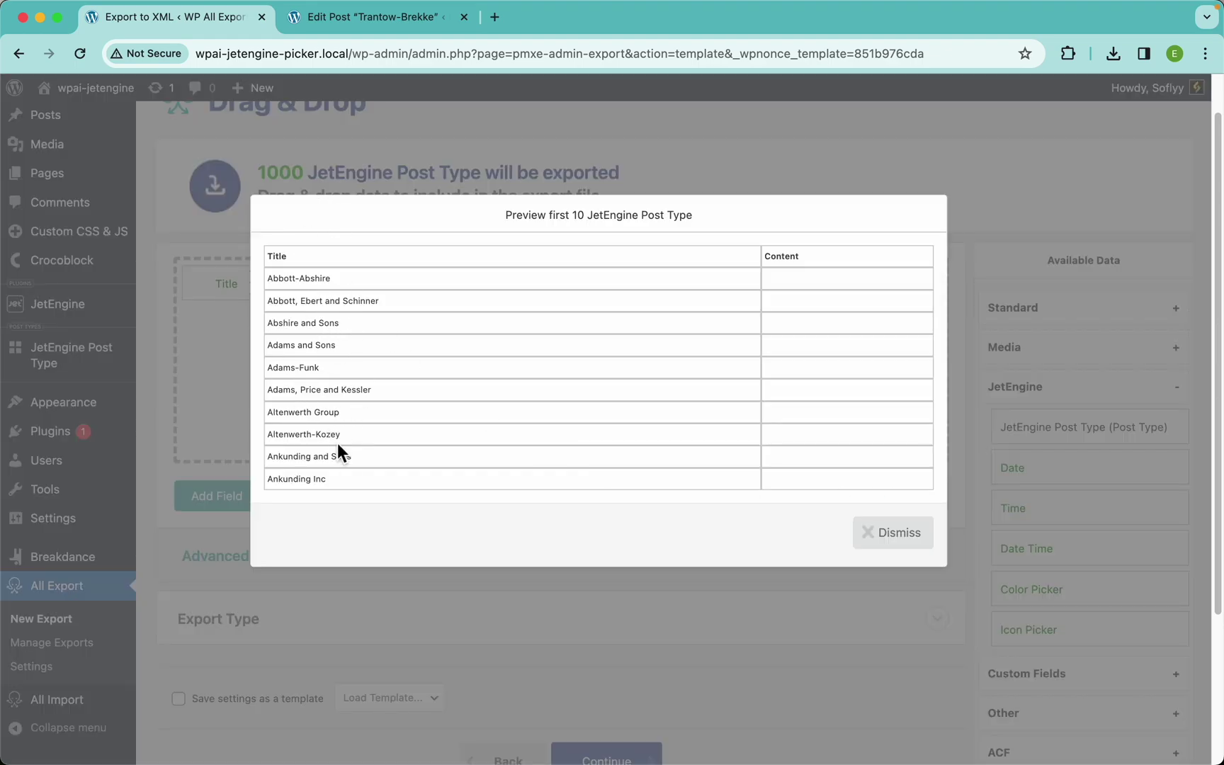
pyautogui.click(890, 541)
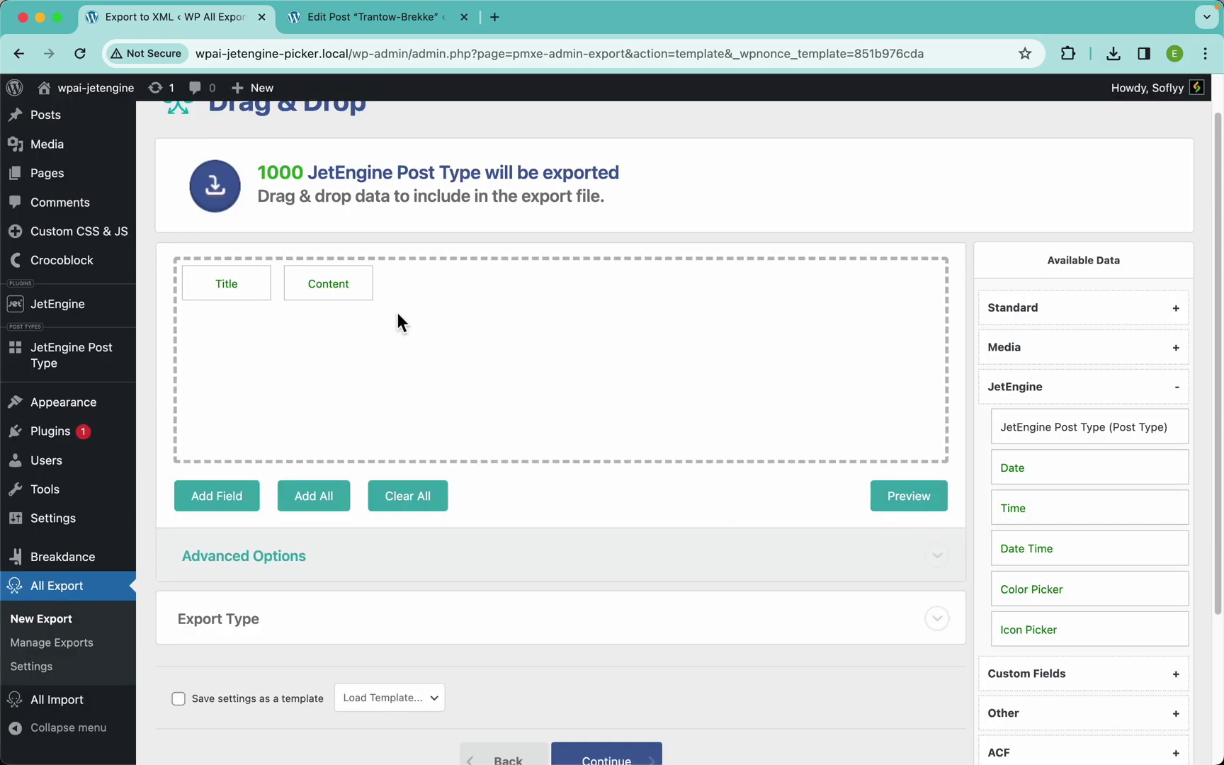
# Remove the Content column from the export layout and preview the remaining data
pyautogui.moveTo(351, 292); pyautogui.dragTo(303, 216)
pyautogui.click(929, 500)
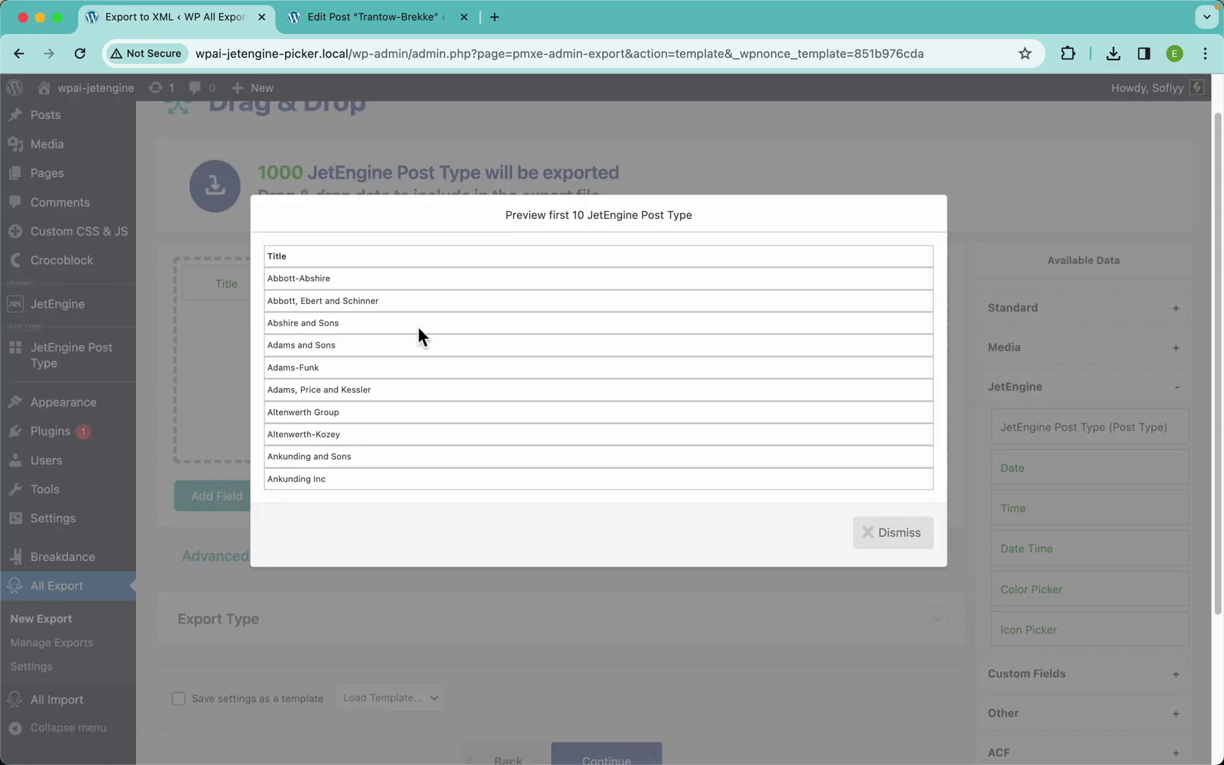
pyautogui.click(820, 601)
# Add only the JetEngine Date field to the export layout, preview it, and remove the field again
pyautogui.moveTo(1079, 474); pyautogui.dragTo(781, 382)
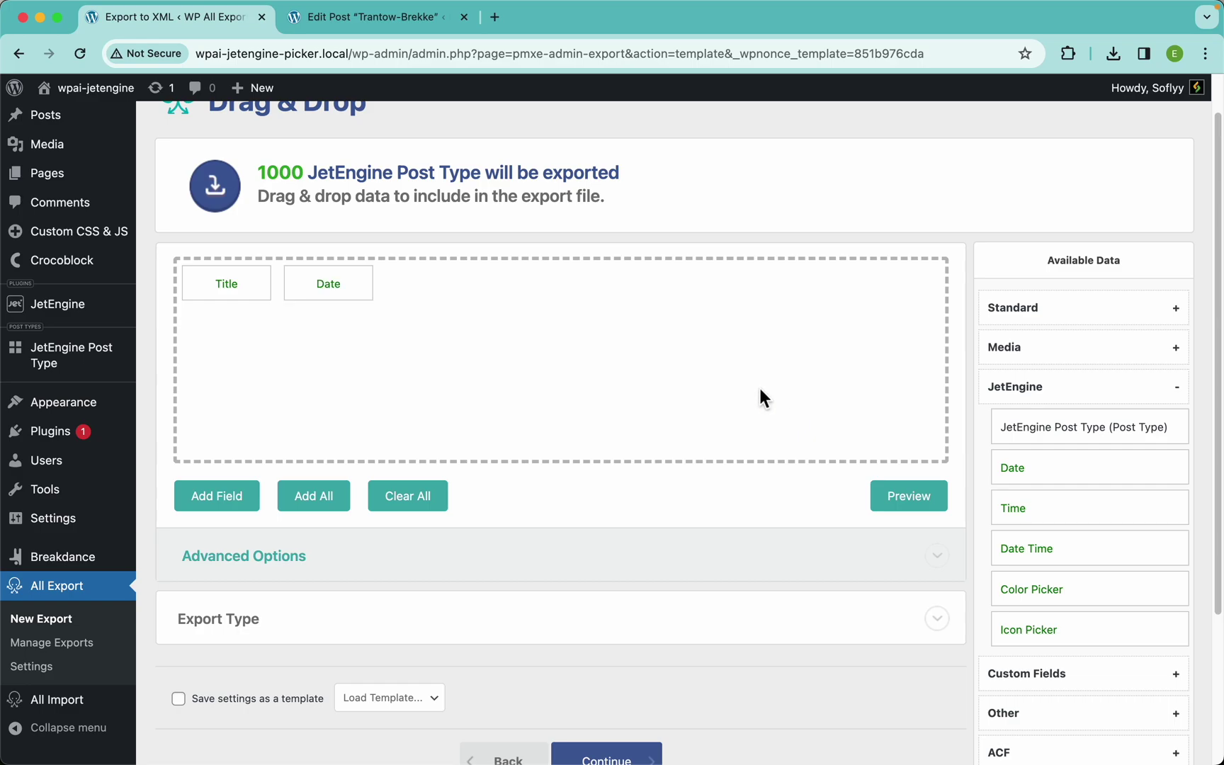
pyautogui.click(921, 511)
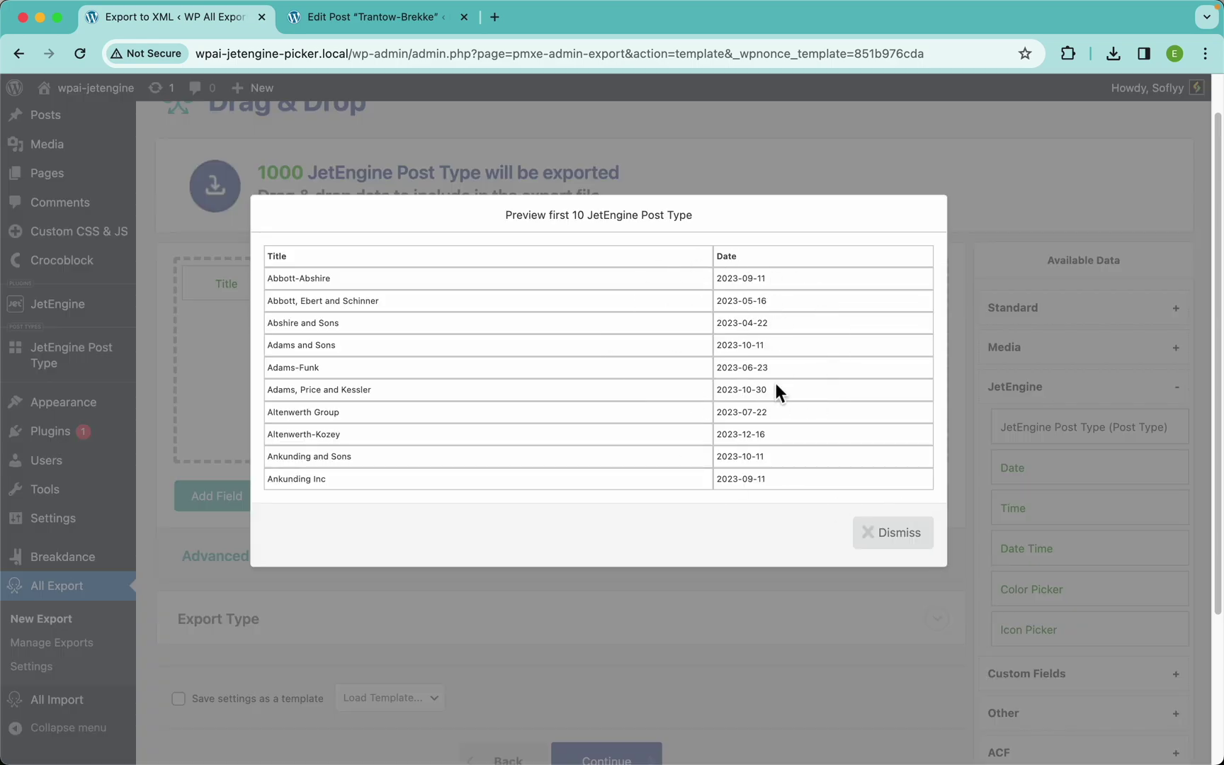
pyautogui.click(886, 541)
pyautogui.moveTo(359, 295); pyautogui.dragTo(370, 207)
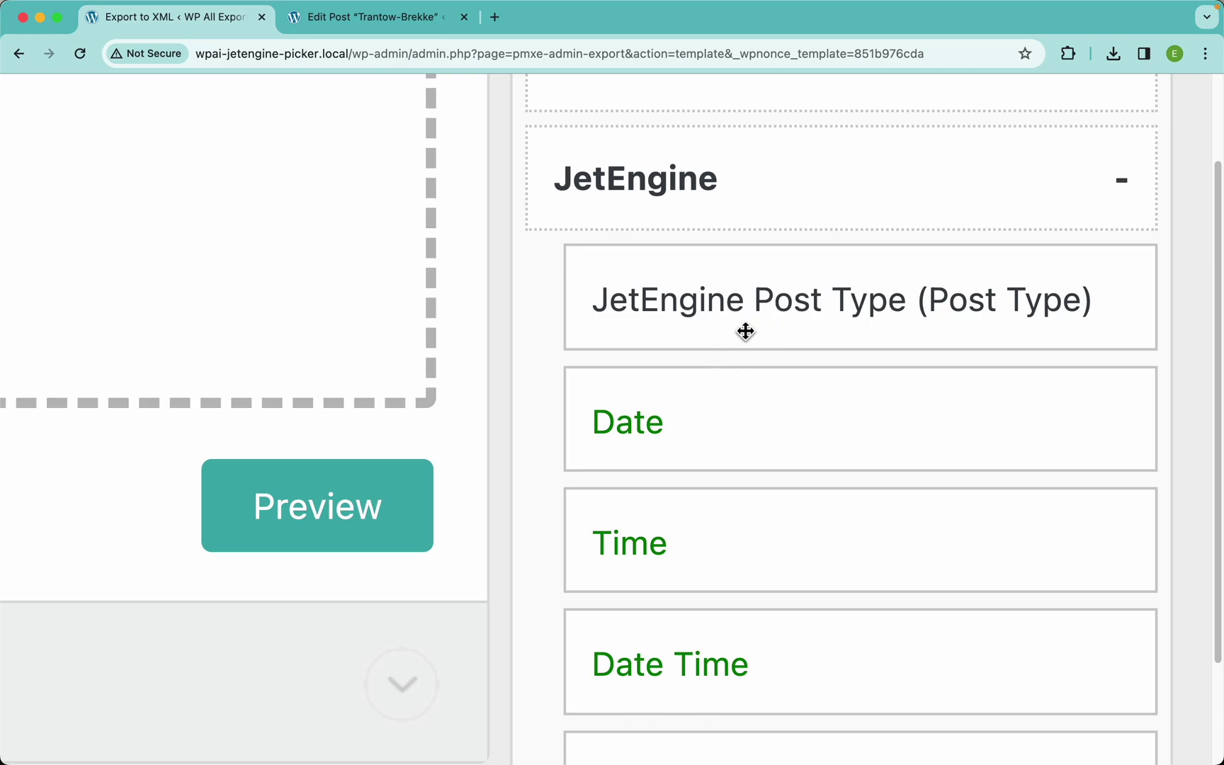
# Add the whole JetEngine Post Type field group to the export layout and preview its columns
pyautogui.scroll(-5, 761, 310)
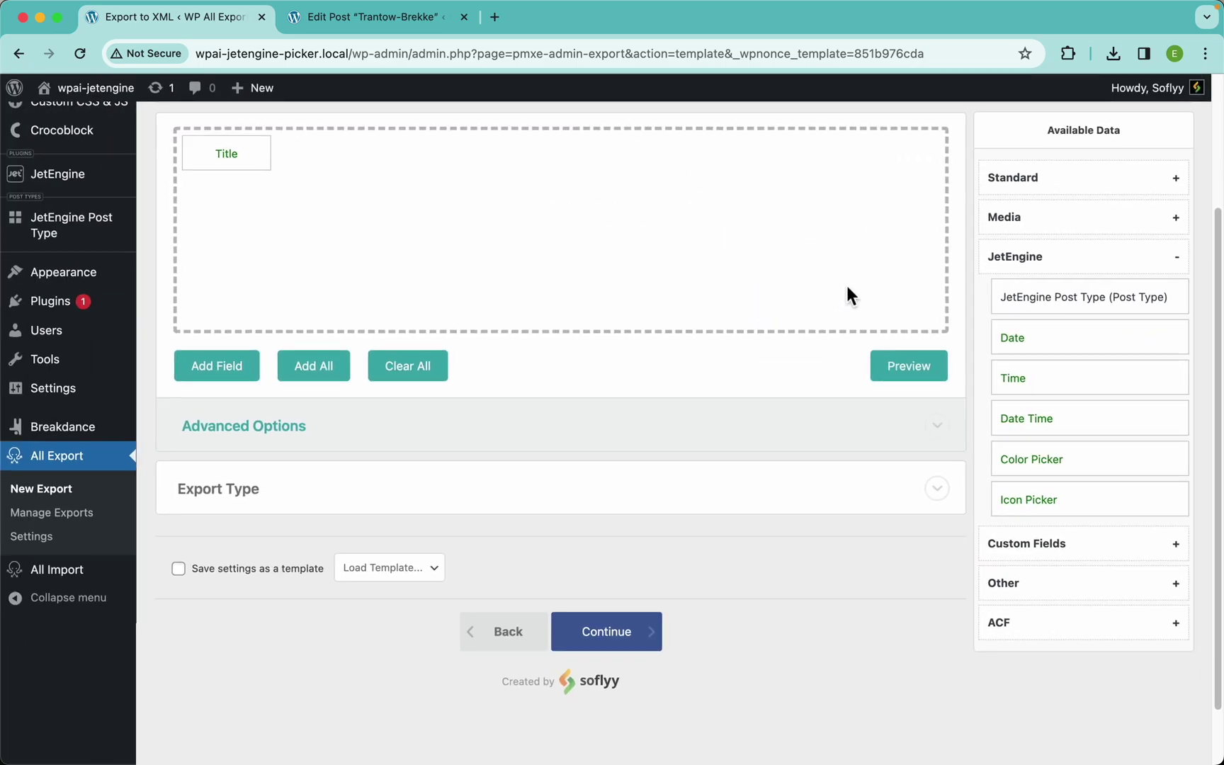
pyautogui.moveTo(1037, 308); pyautogui.dragTo(713, 259)
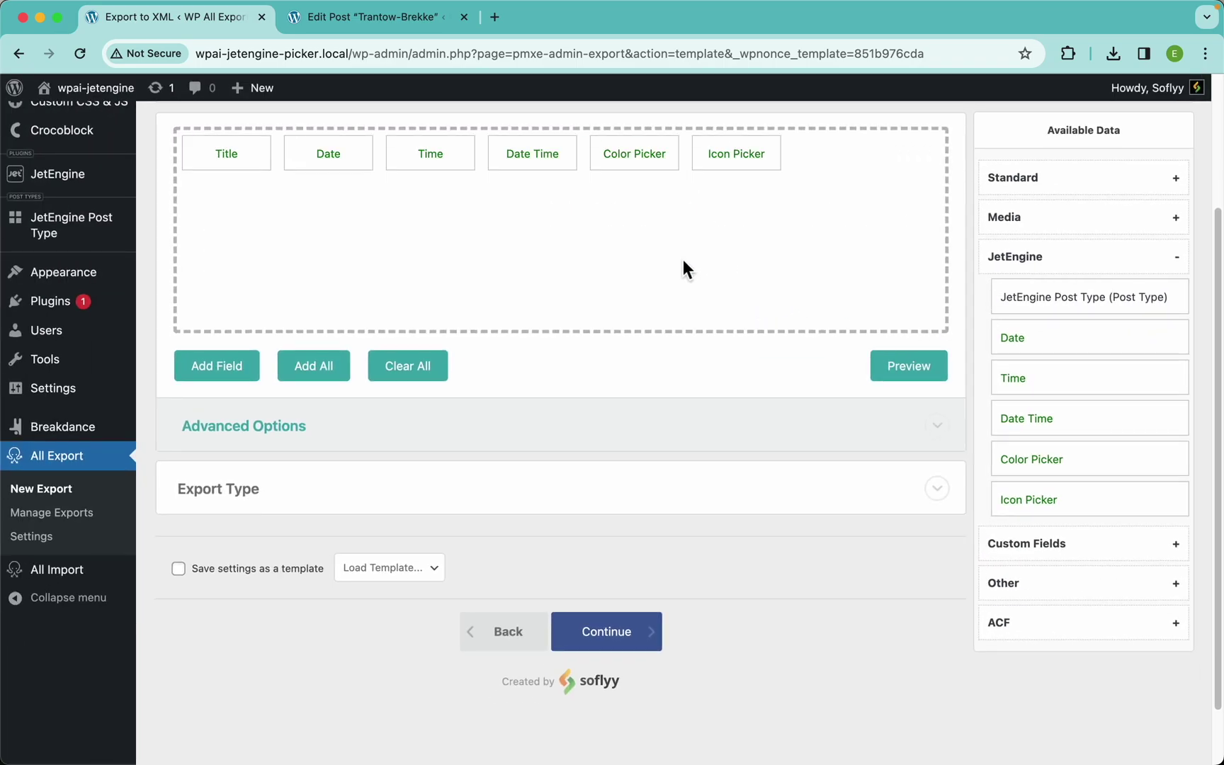
pyautogui.scroll(3, 761, 305)
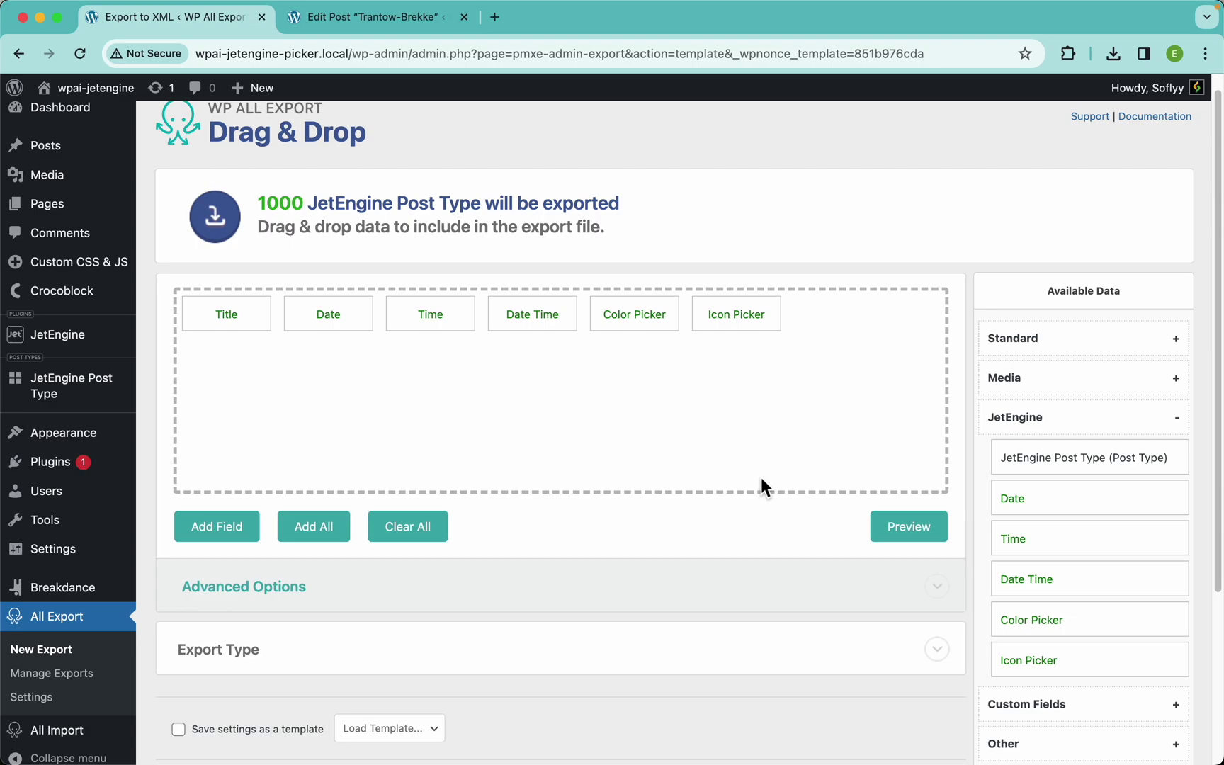
pyautogui.click(915, 539)
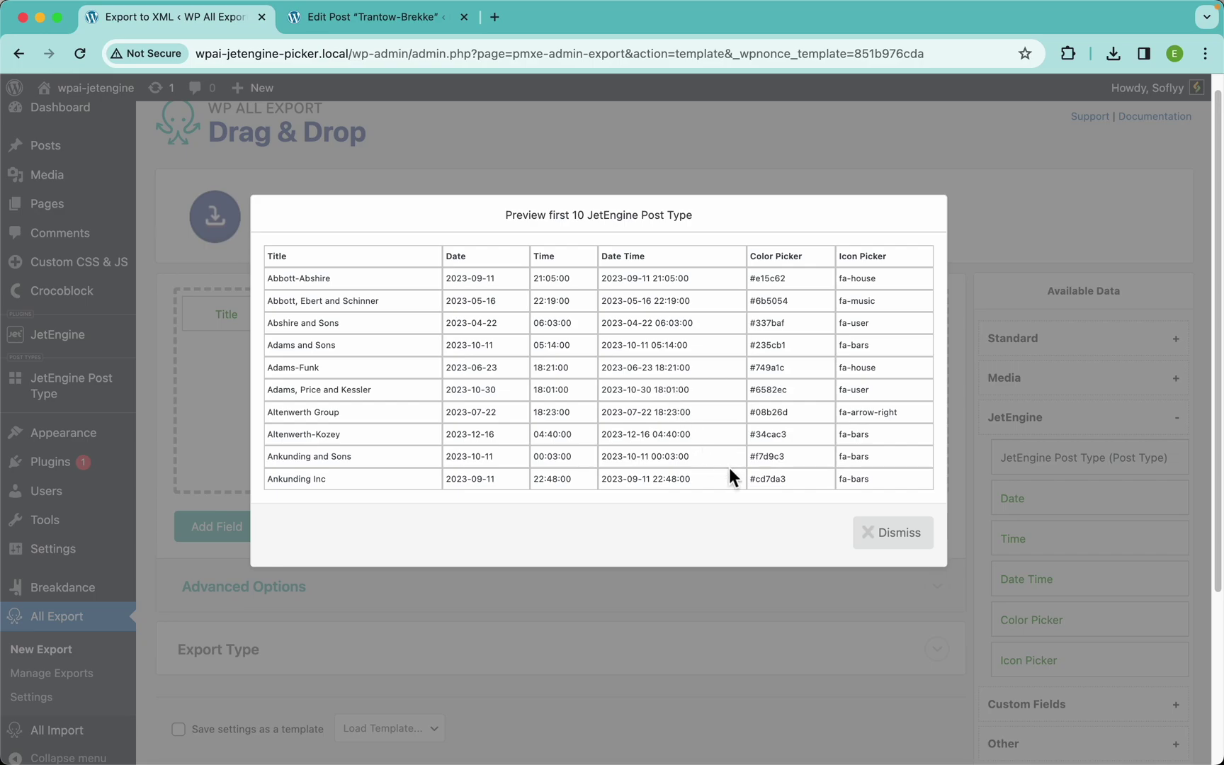
pyautogui.click(900, 542)
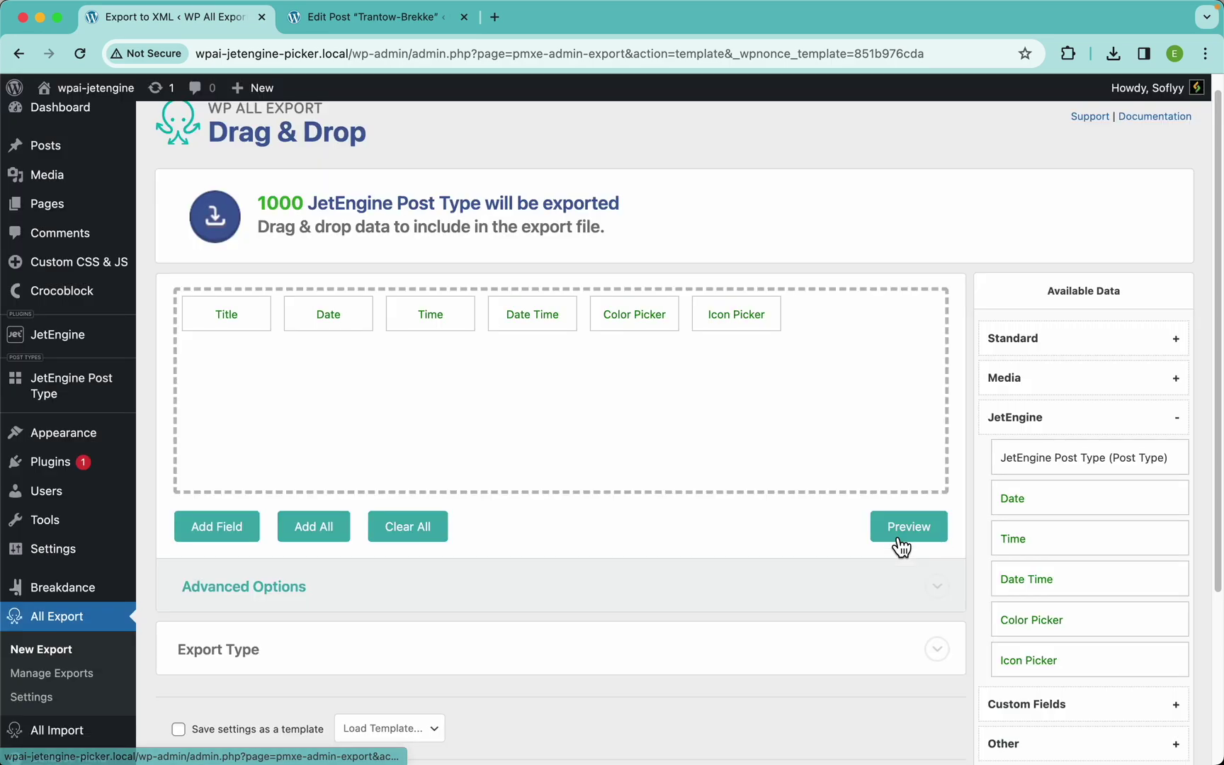
# Rename the Title export column as "Company Name" and save the field
pyautogui.click(240, 322)
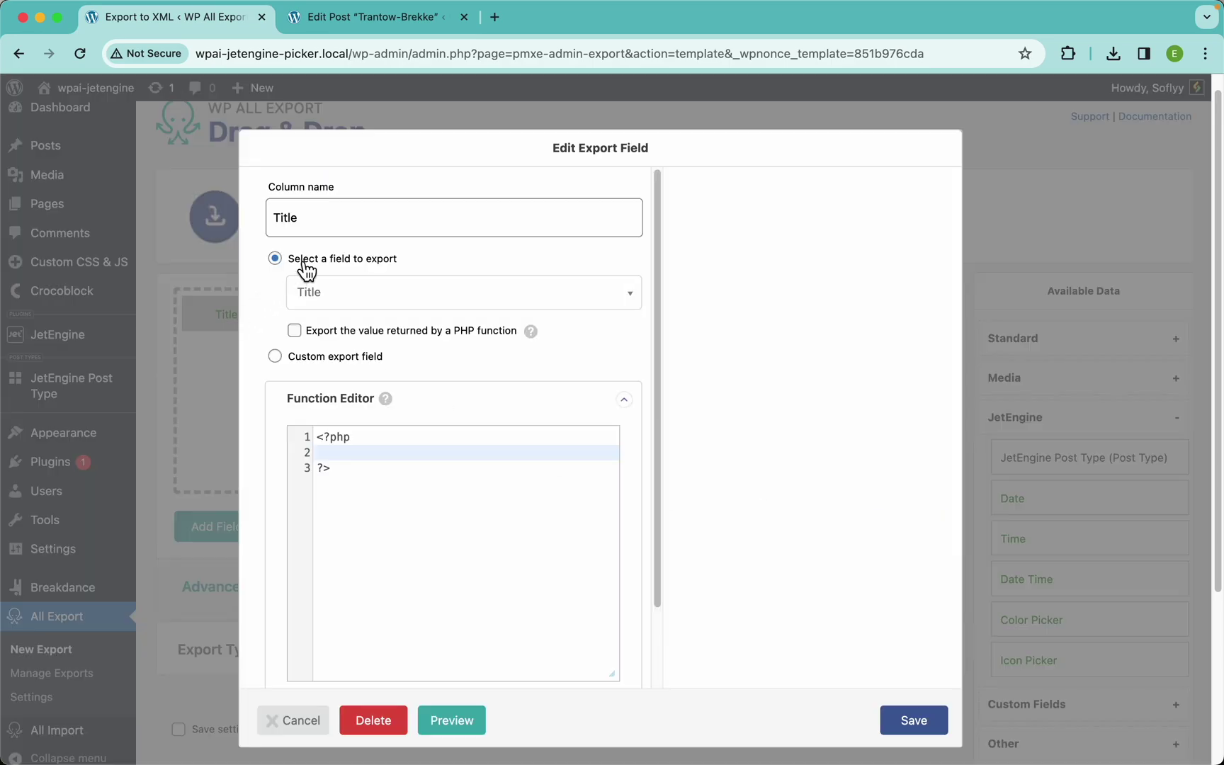
pyautogui.click(358, 226)
pyautogui.doubleClick(357, 225)
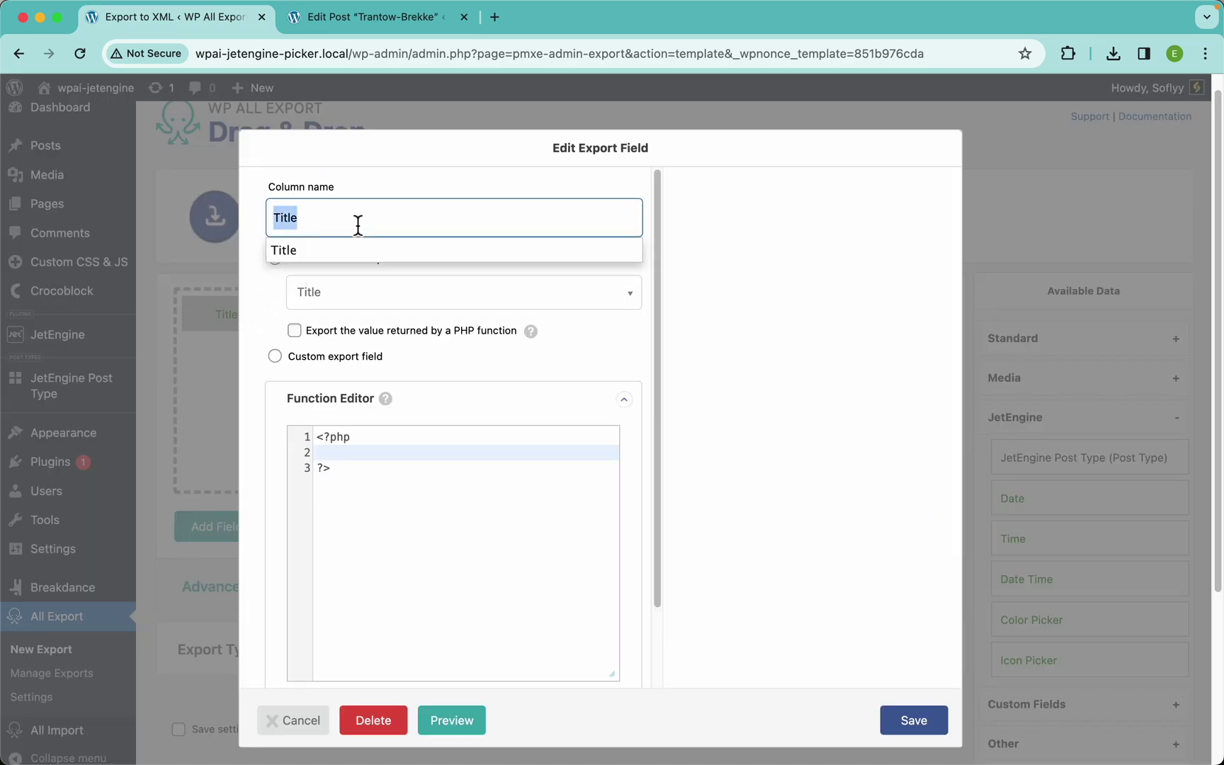
pyautogui.write('Company Name')
pyautogui.click(901, 729)
# Preview the export and examine the formats of the Date, Time and Date Time columns
pyautogui.click(932, 537)
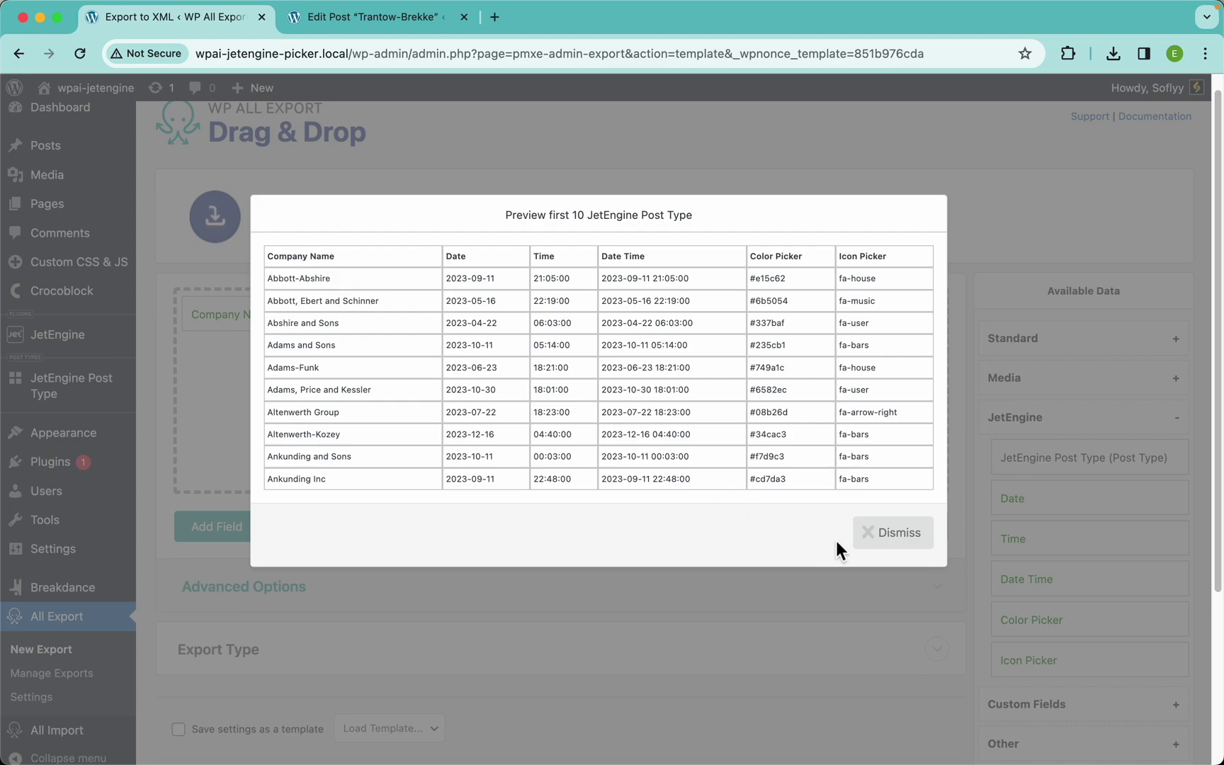
pyautogui.click(891, 543)
pyautogui.click(890, 543)
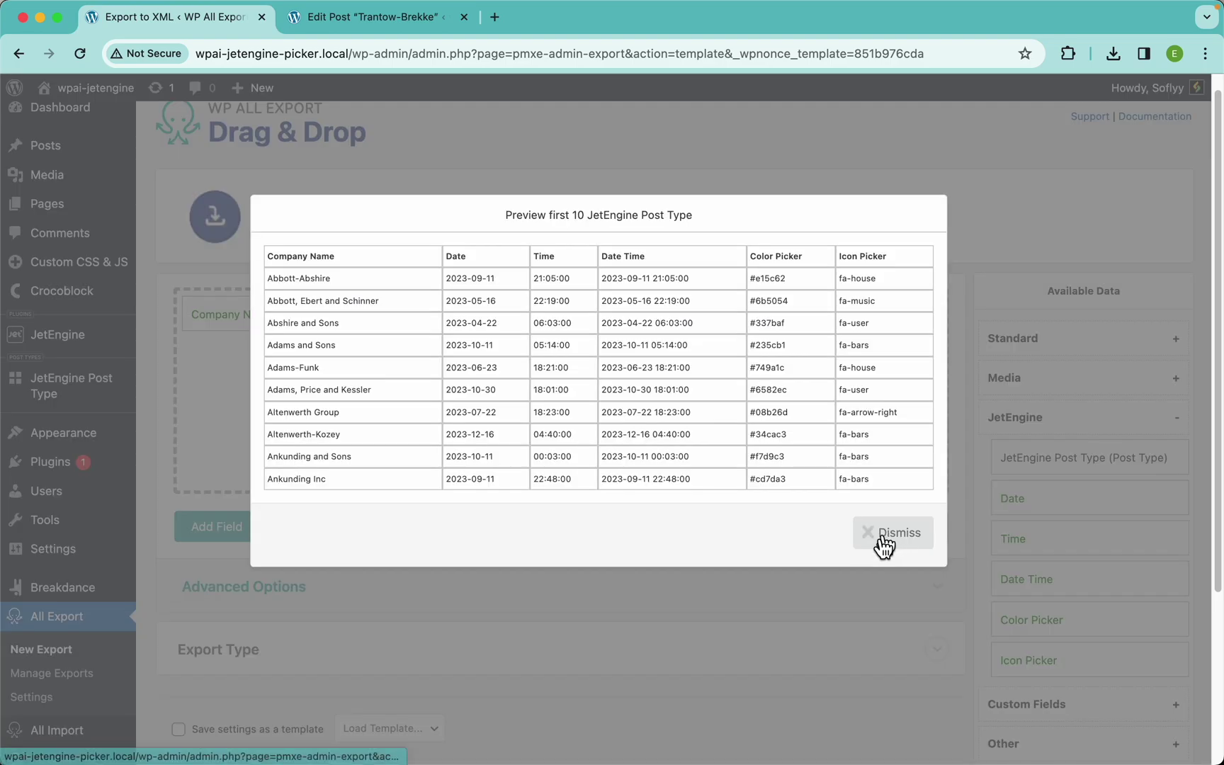
pyautogui.scroll(5, 470, 283)
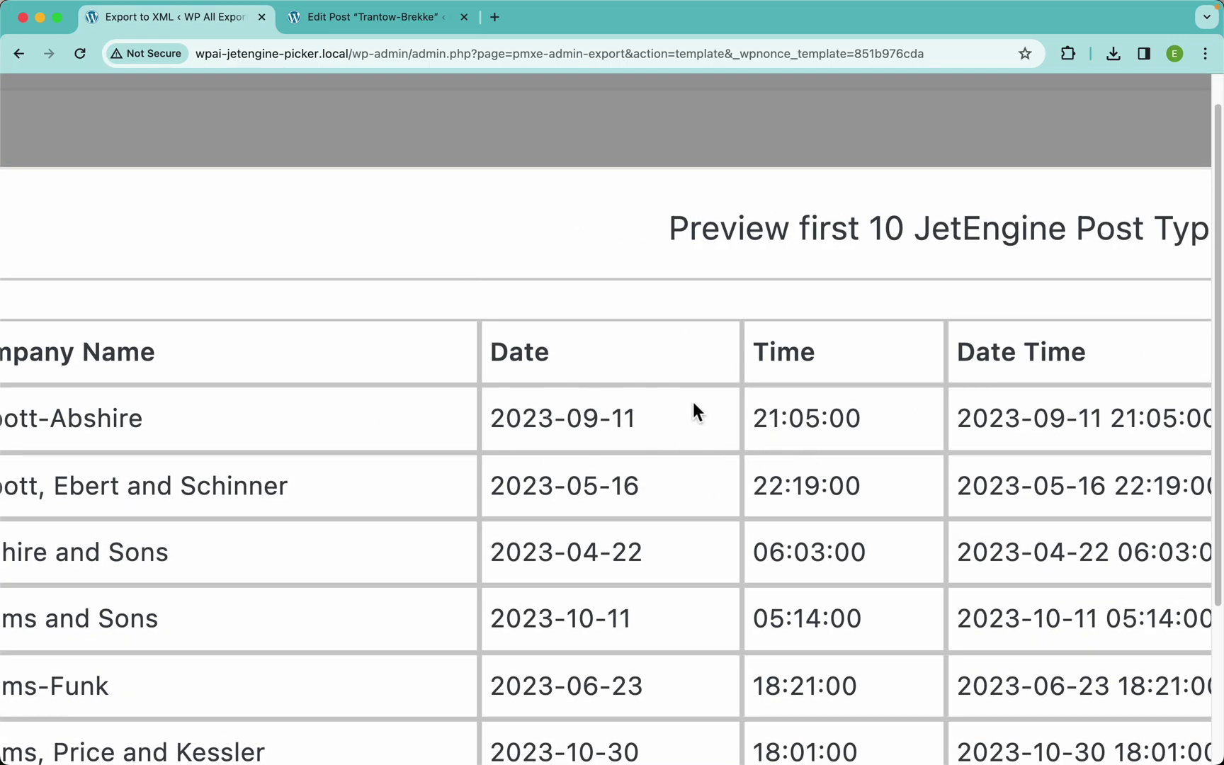
pyautogui.hscroll(3, 692, 402)
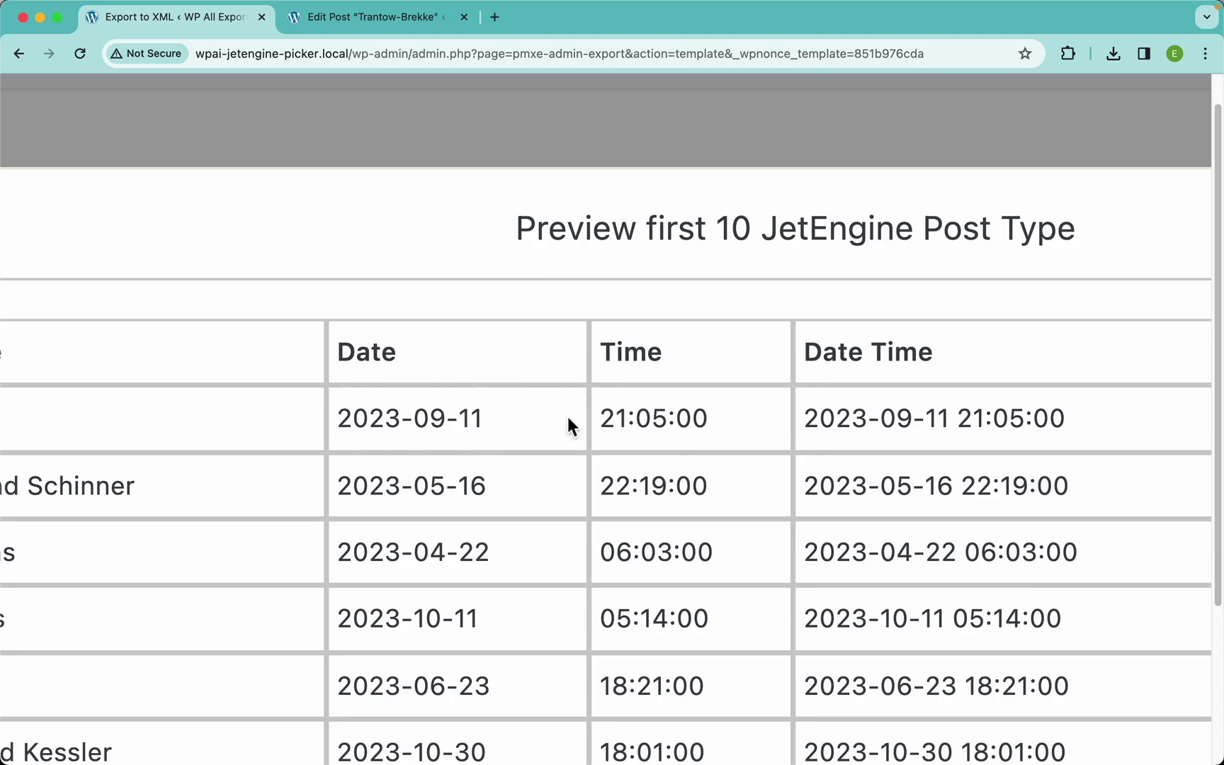
pyautogui.scroll(-5, 567, 417)
pyautogui.click(898, 533)
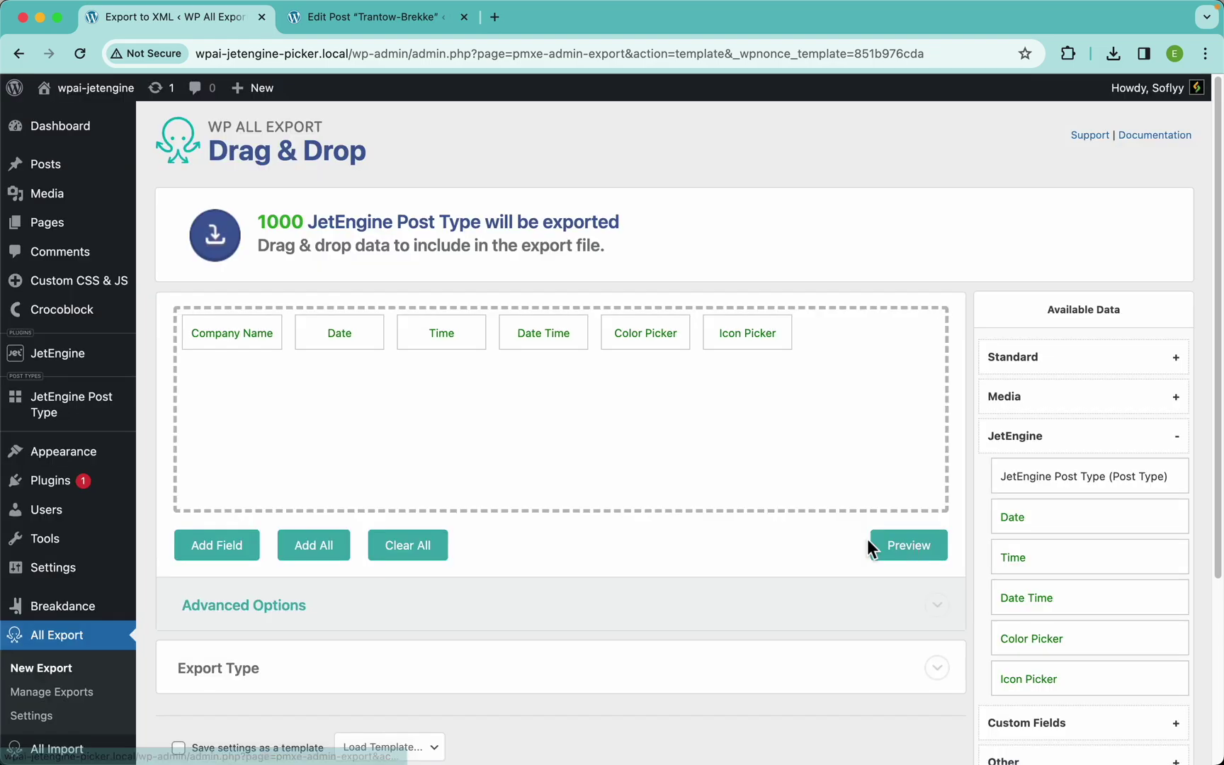
# Set the Date export field's PHP date format to "D, F j Y" and save the field
pyautogui.click(350, 342)
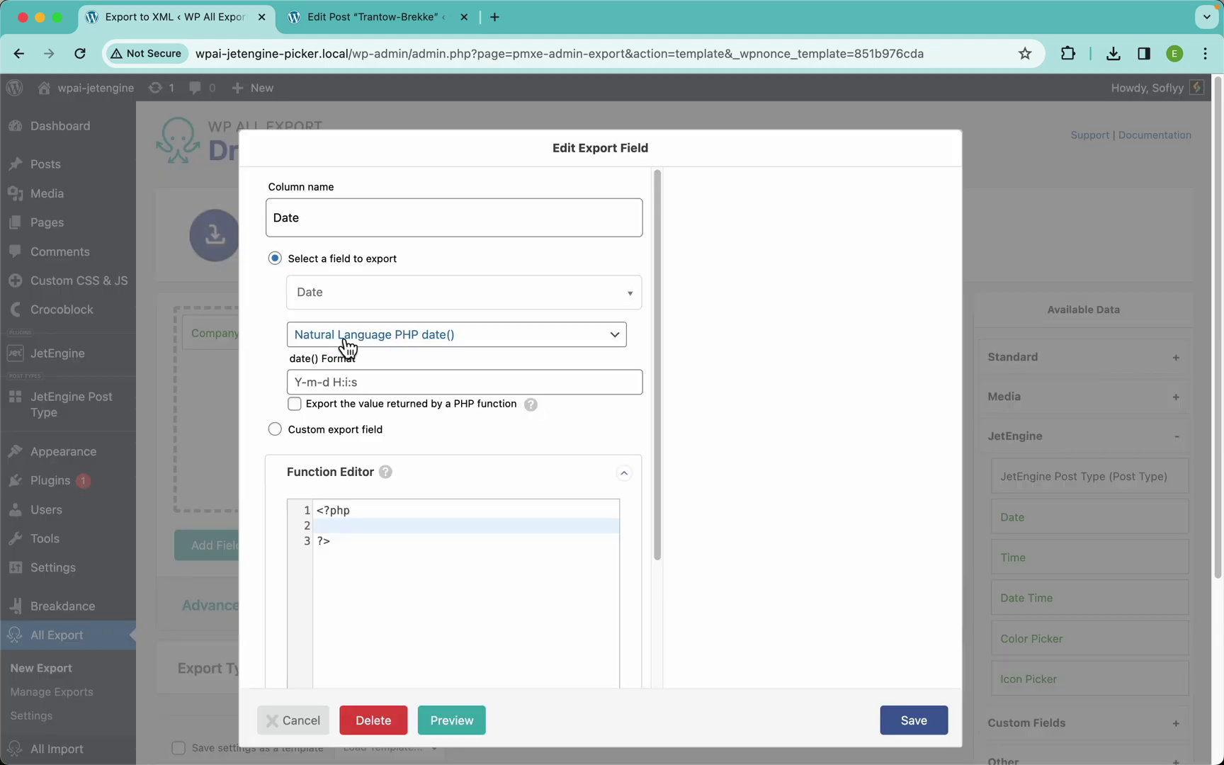
pyautogui.click(368, 383)
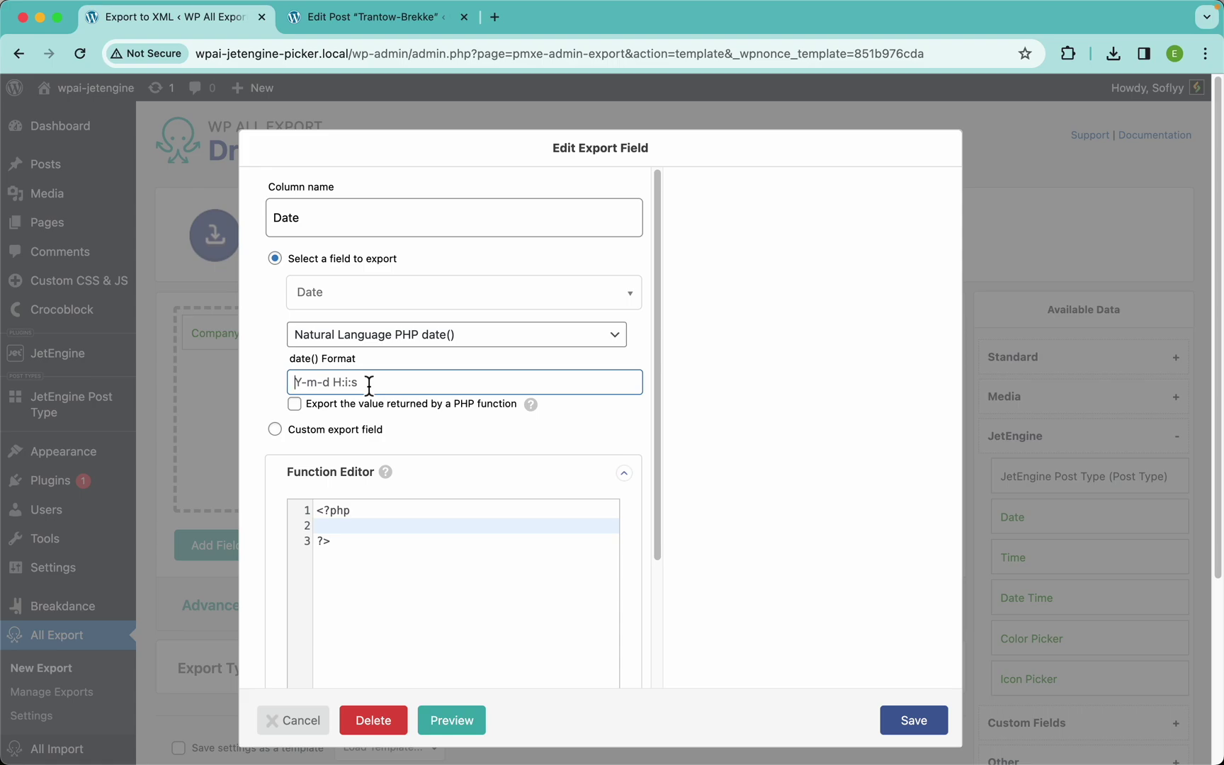
pyautogui.write('D,')
pyautogui.write('F j Y')
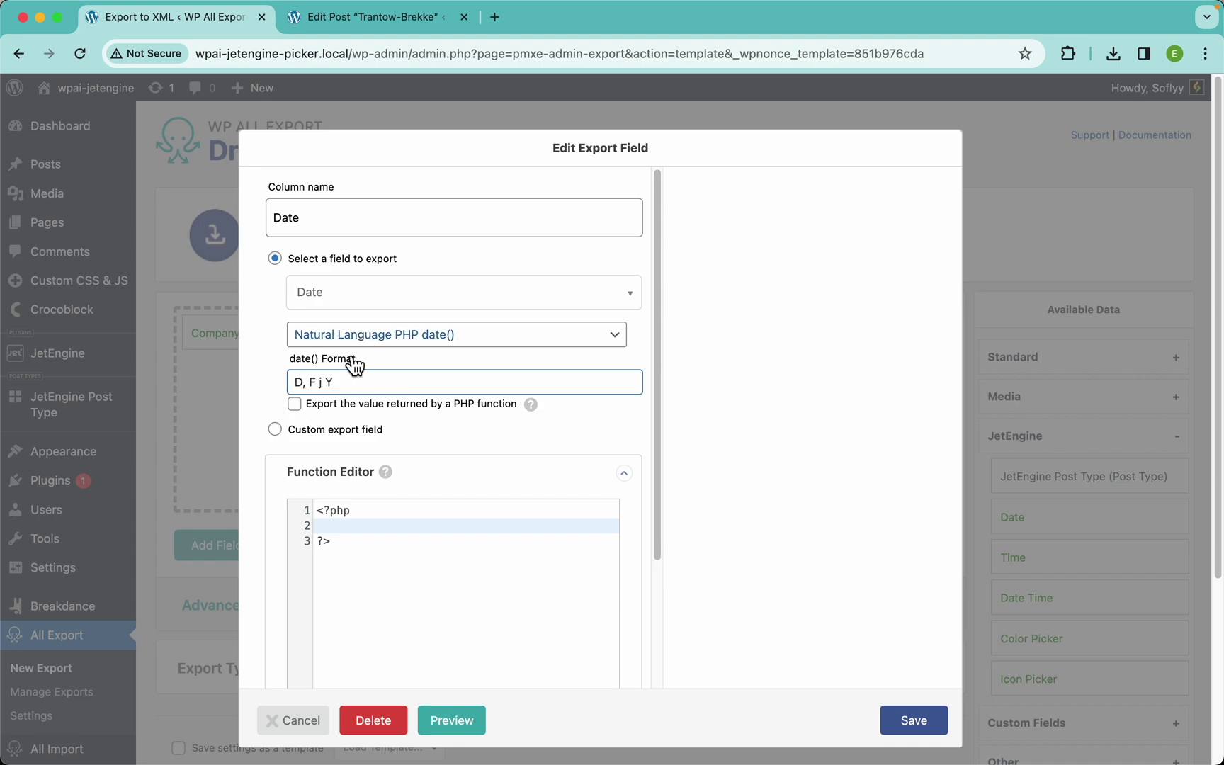
pyautogui.click(821, 564)
pyautogui.click(931, 725)
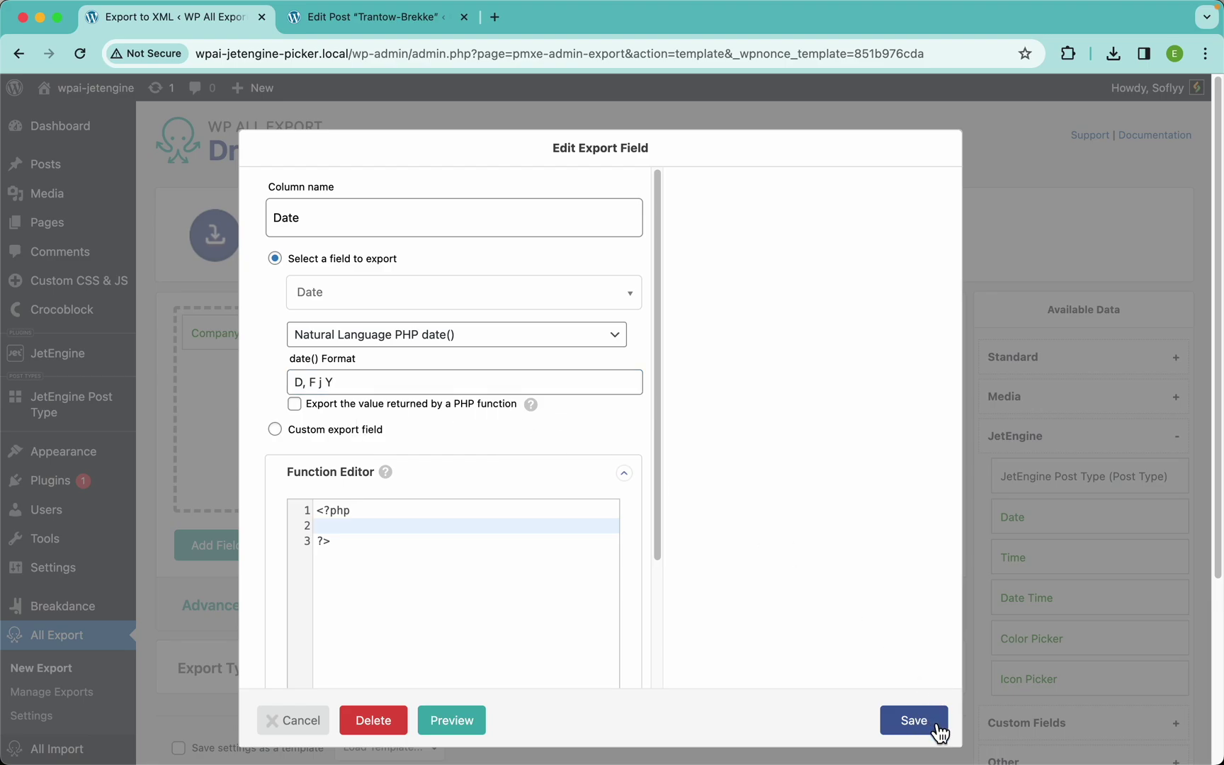
# Preview the export, examine the format of the Date column, and close the preview
pyautogui.click(918, 539)
pyautogui.scroll(5, 480, 273)
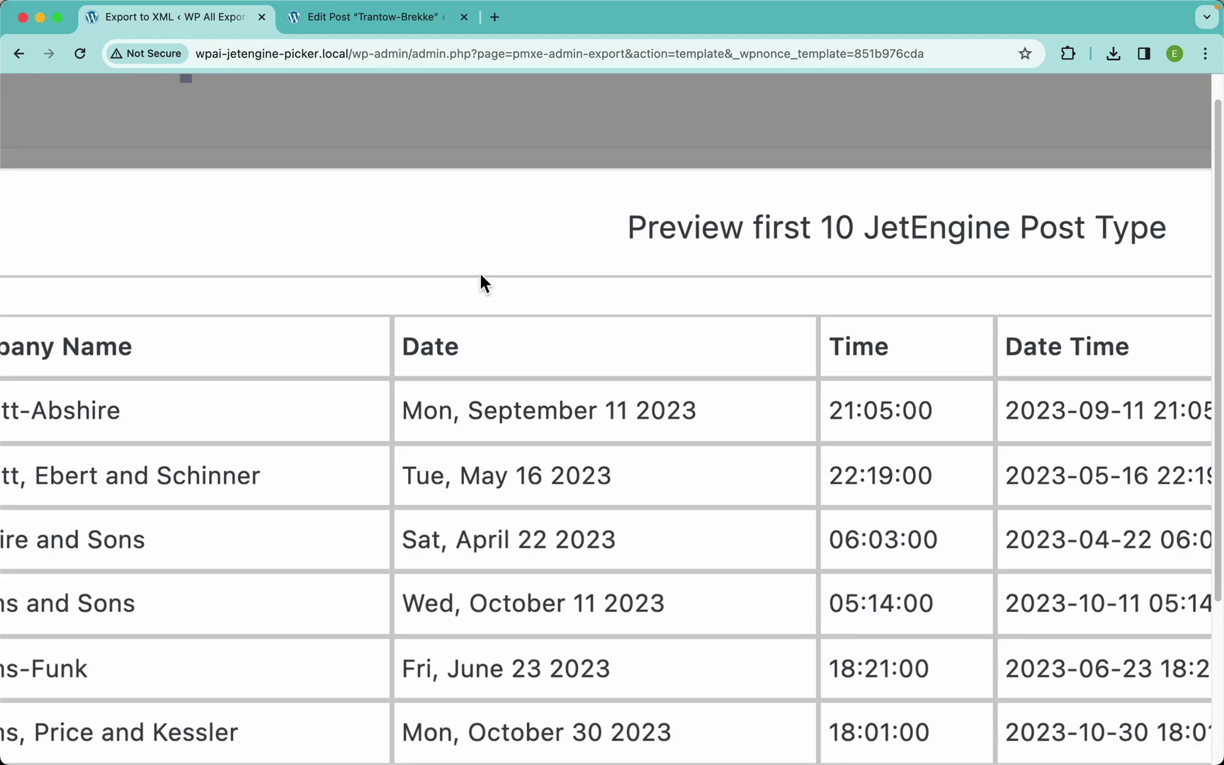
pyautogui.hscroll(2, 615, 423)
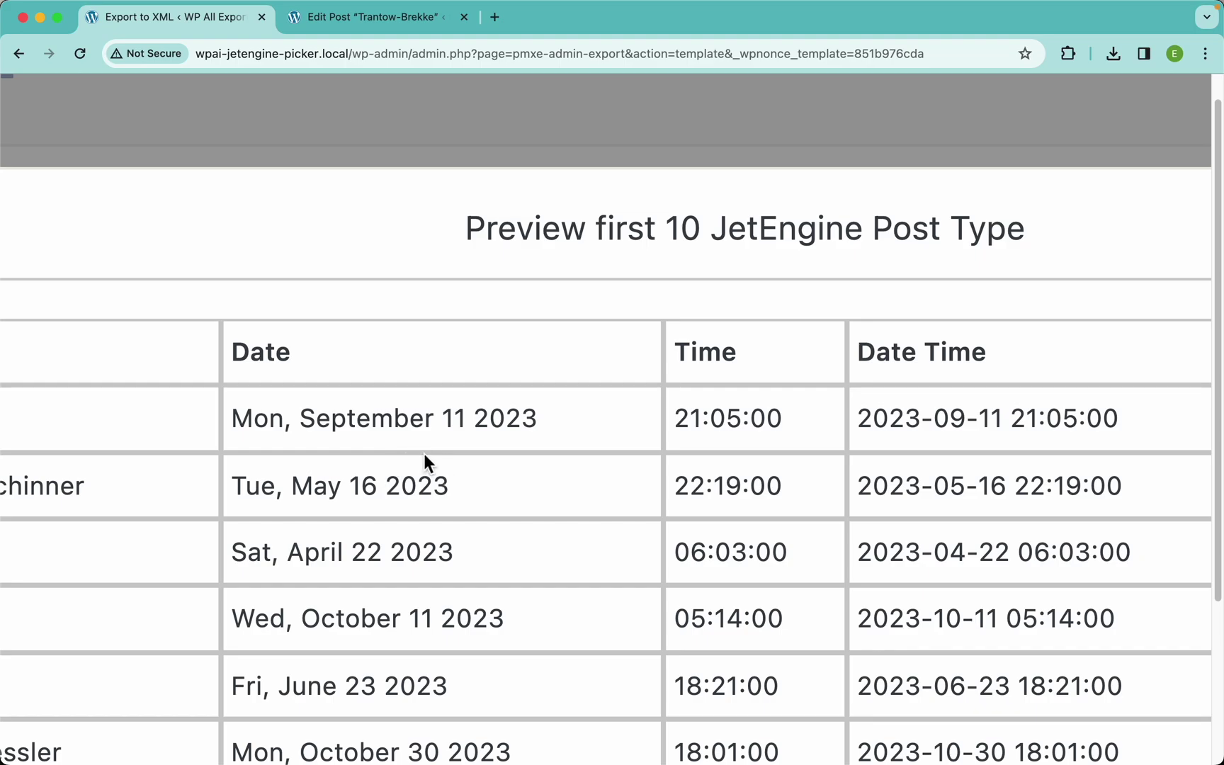
pyautogui.scroll(-5, 423, 453)
pyautogui.click(903, 533)
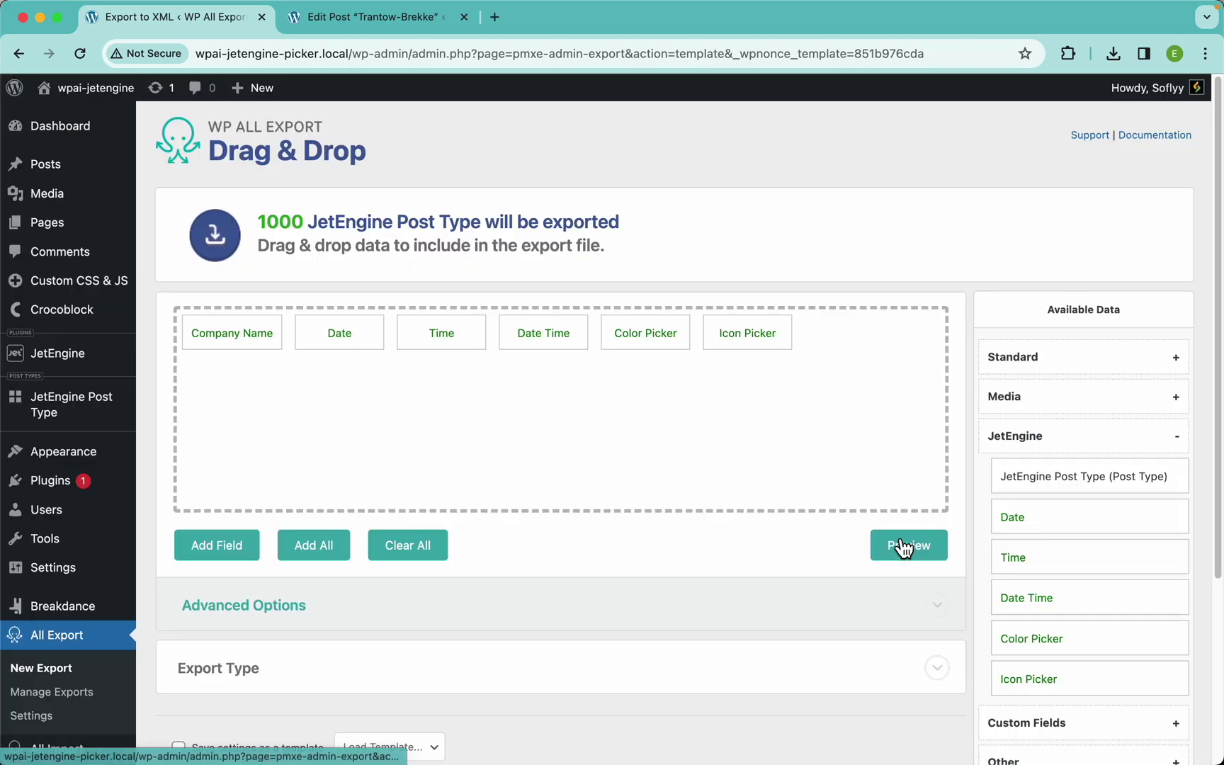
# Set the Time export field's date format to "g A" and save the field
pyautogui.click(437, 339)
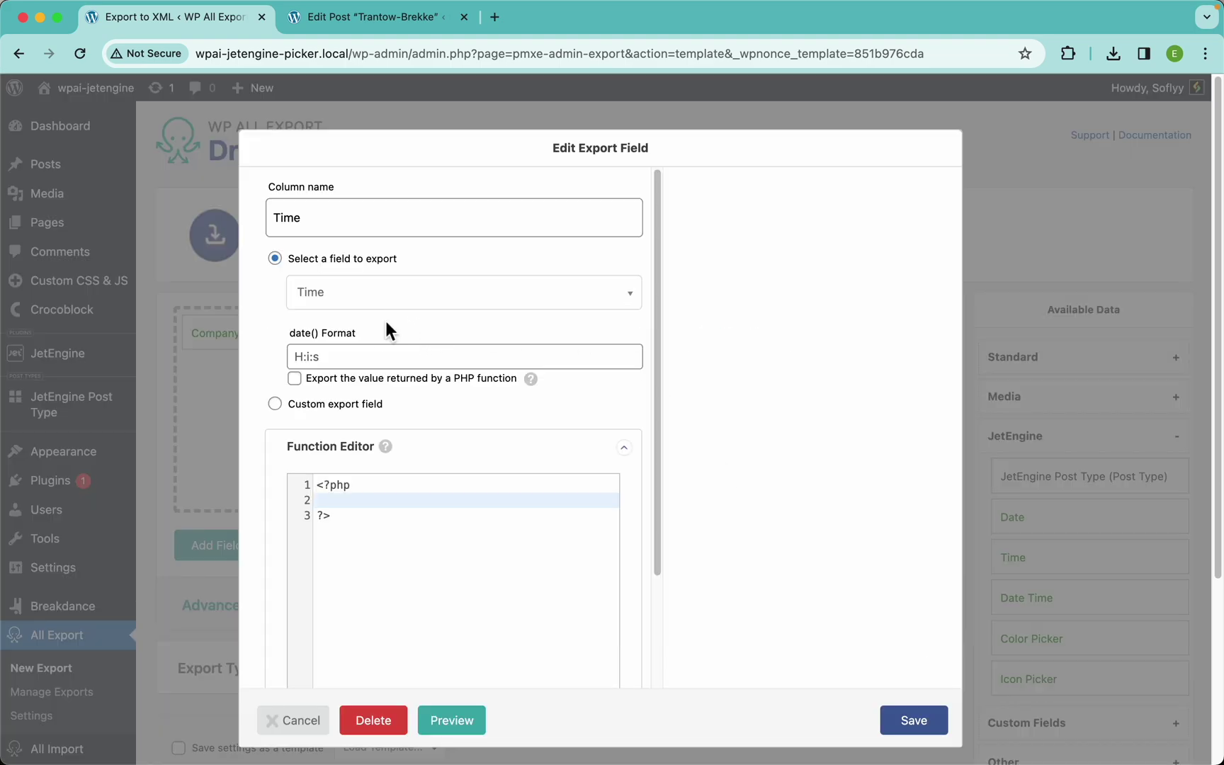
pyautogui.click(367, 356)
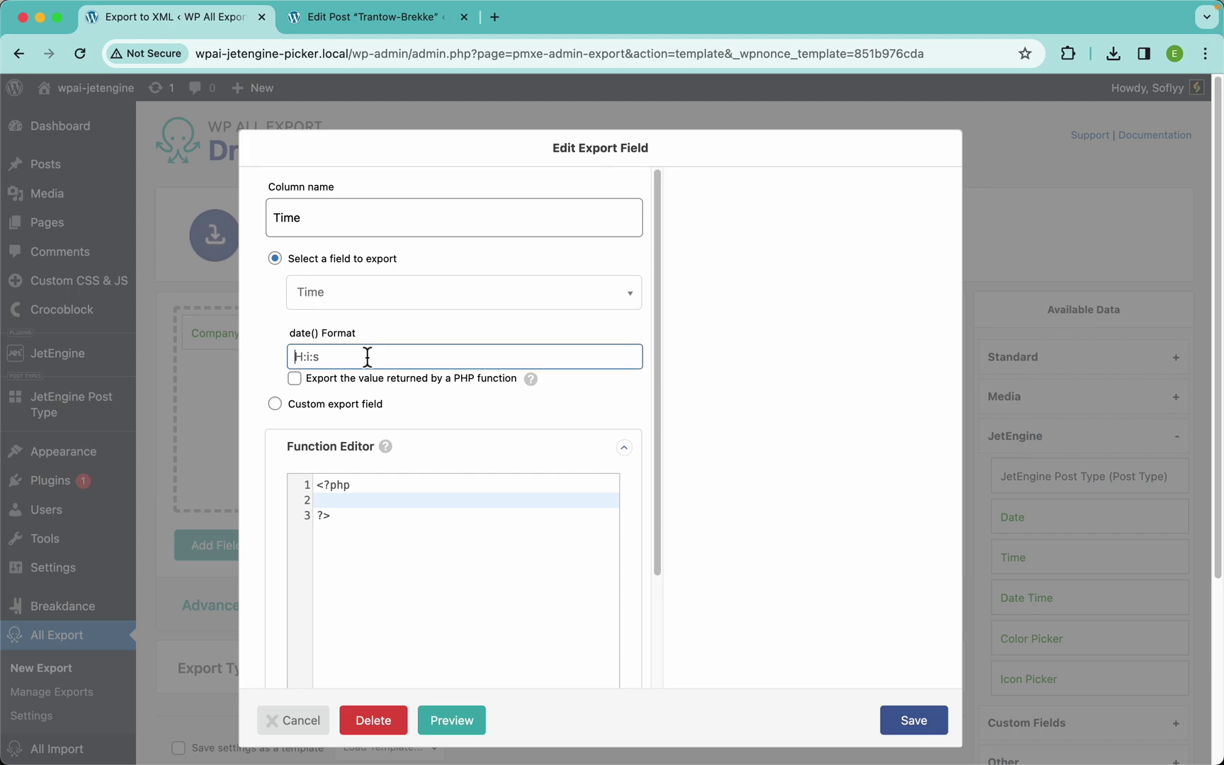
pyautogui.write('g A')
pyautogui.click(917, 720)
# Preview the export, examine the format of the Time column, and close the preview
pyautogui.click(903, 553)
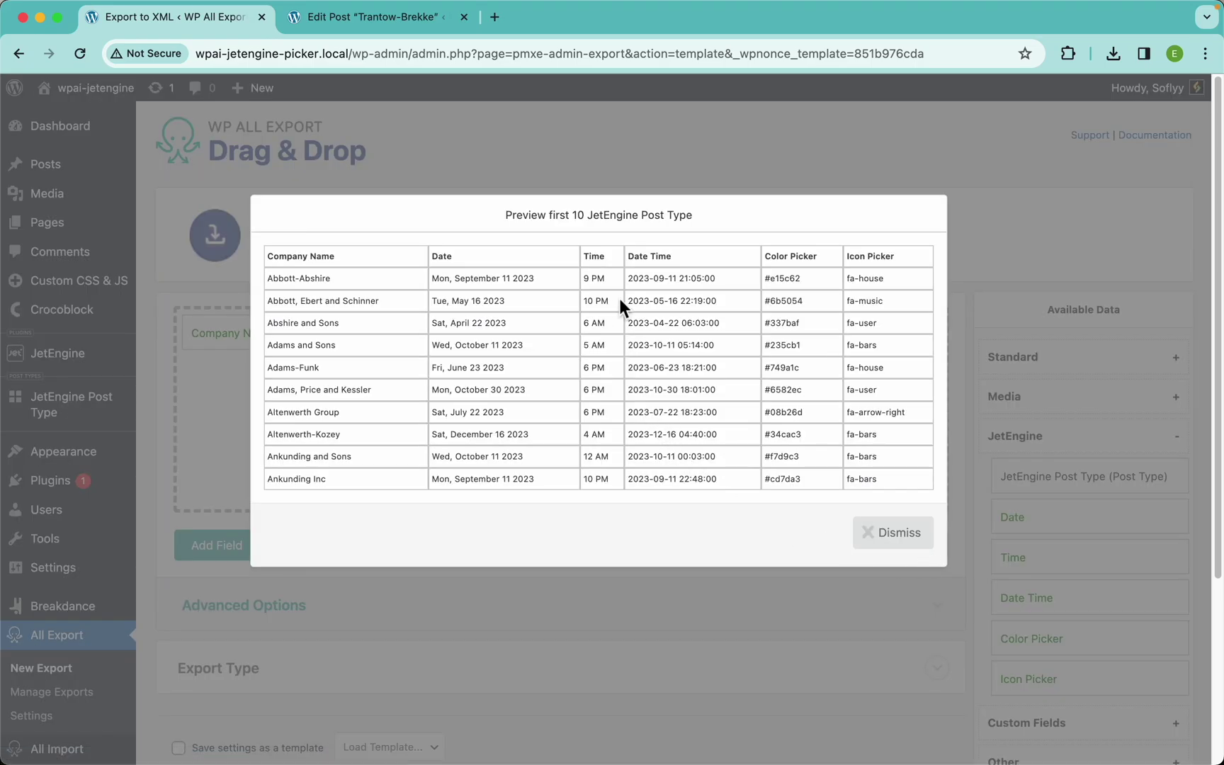
pyautogui.scroll(5, 598, 281)
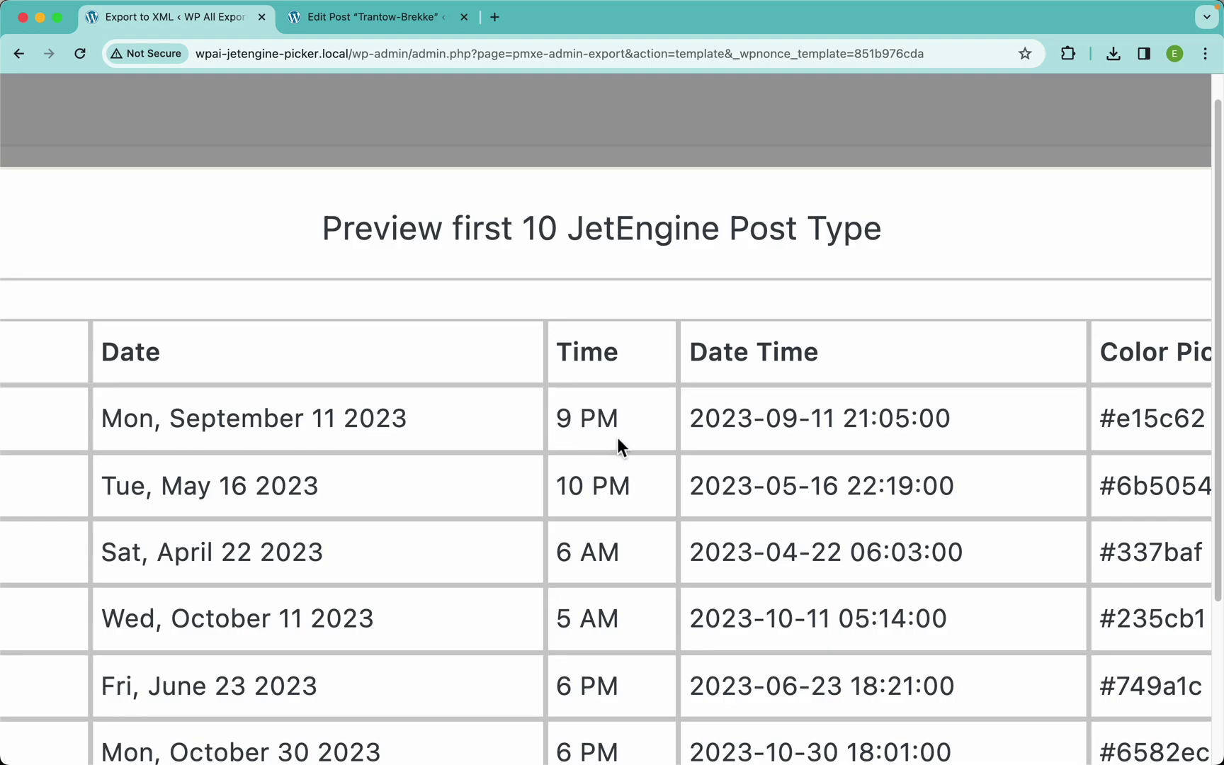
pyautogui.scroll(-5, 637, 435)
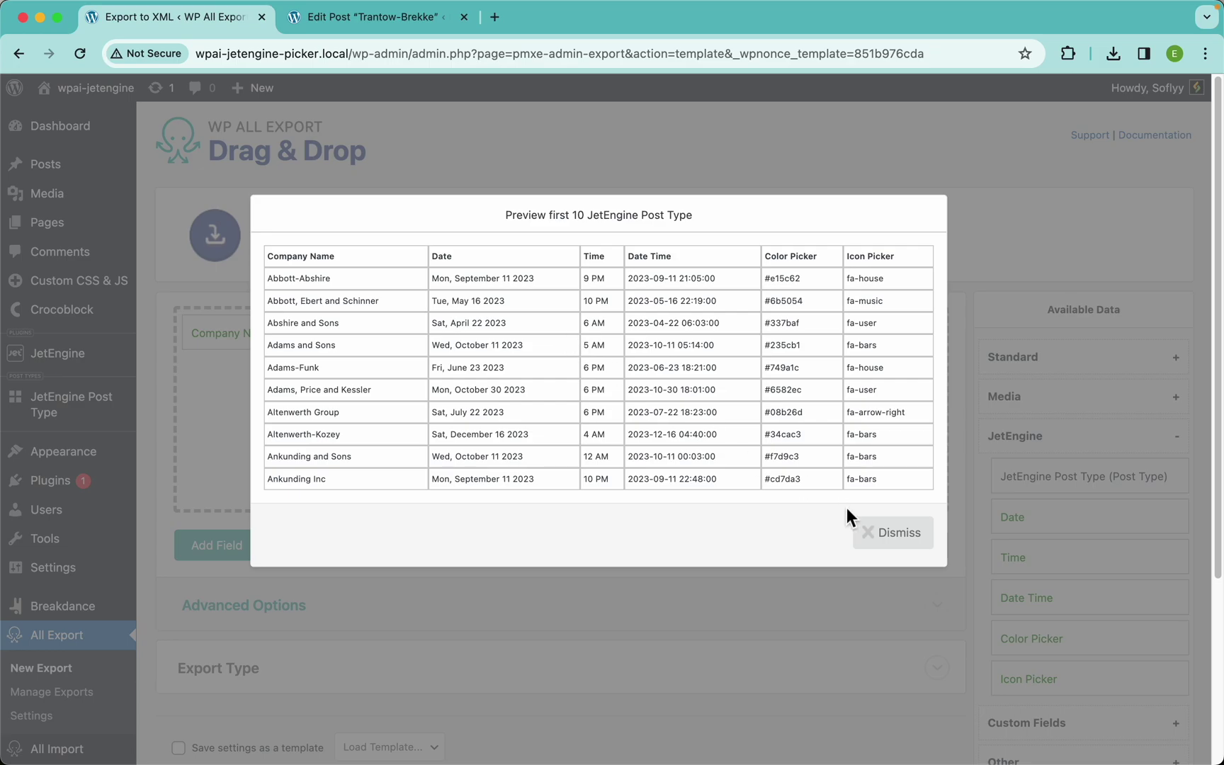
pyautogui.click(877, 532)
# Review the Time field's PHP function option and Function Editor, and close the field by saving it
pyautogui.click(459, 333)
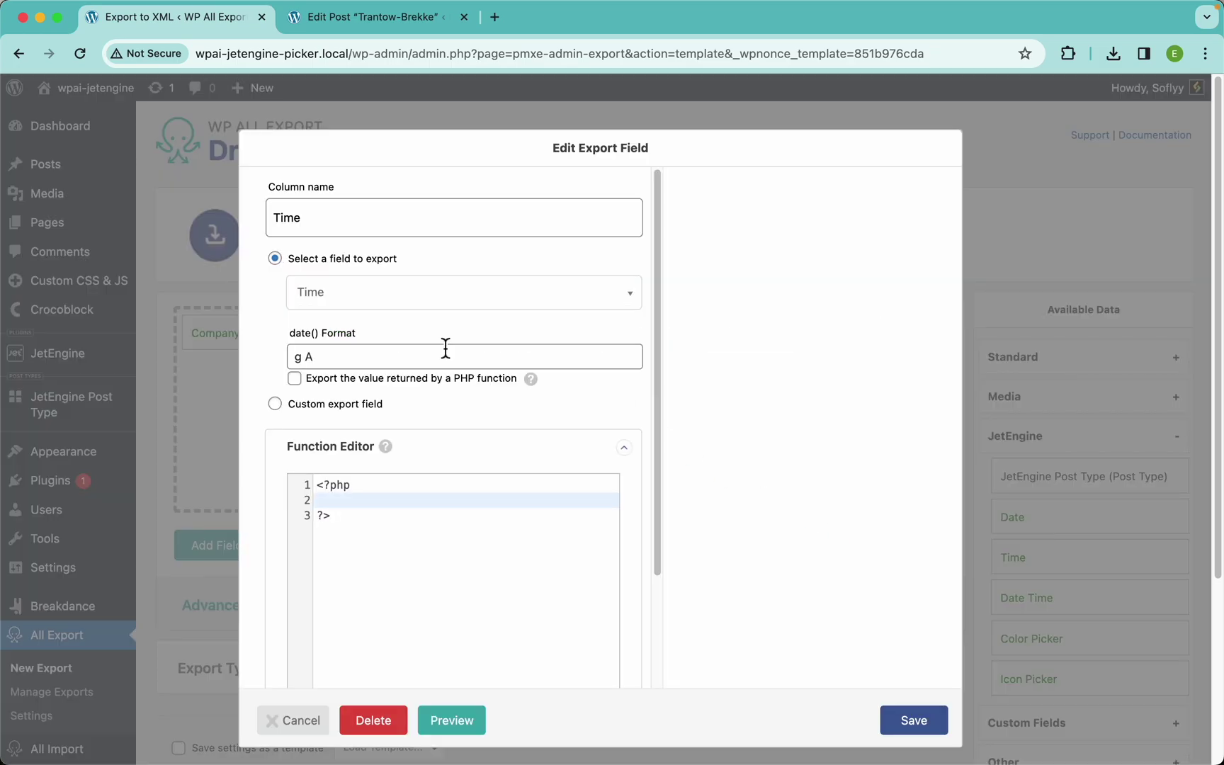
pyautogui.click(360, 499)
pyautogui.scroll(-3, 418, 531)
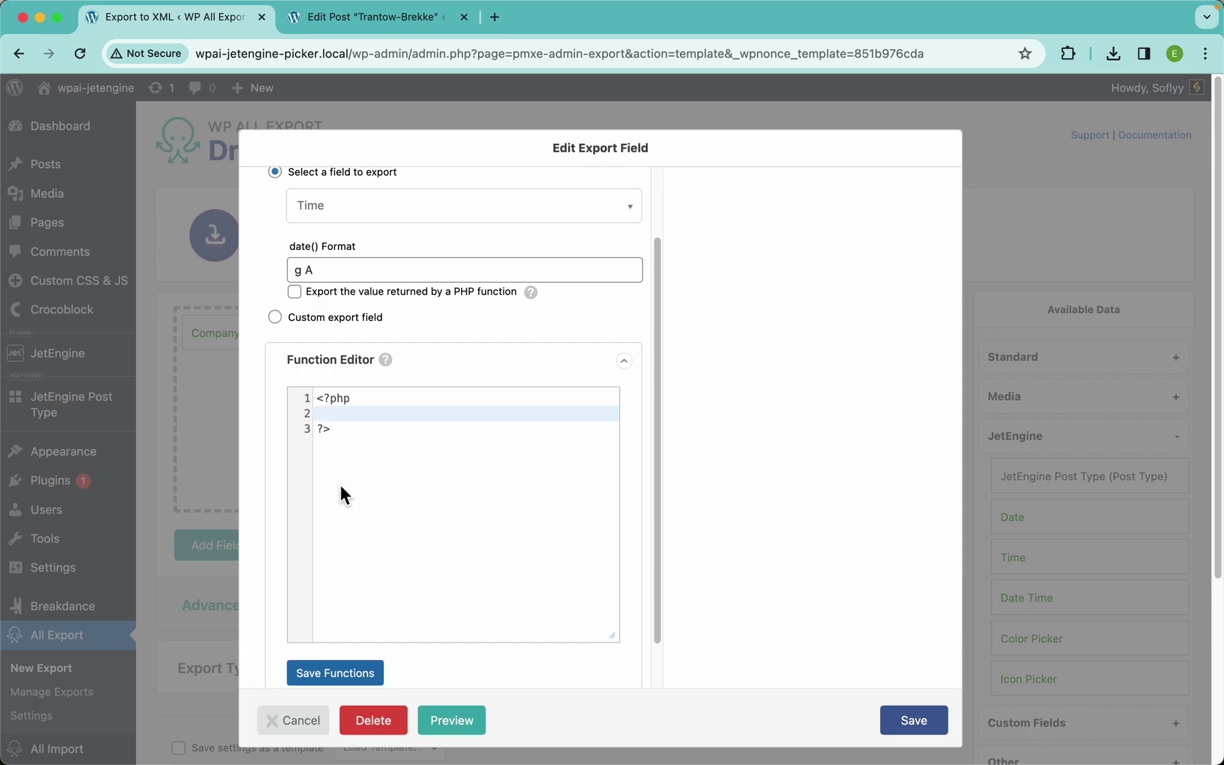
pyautogui.click(915, 722)
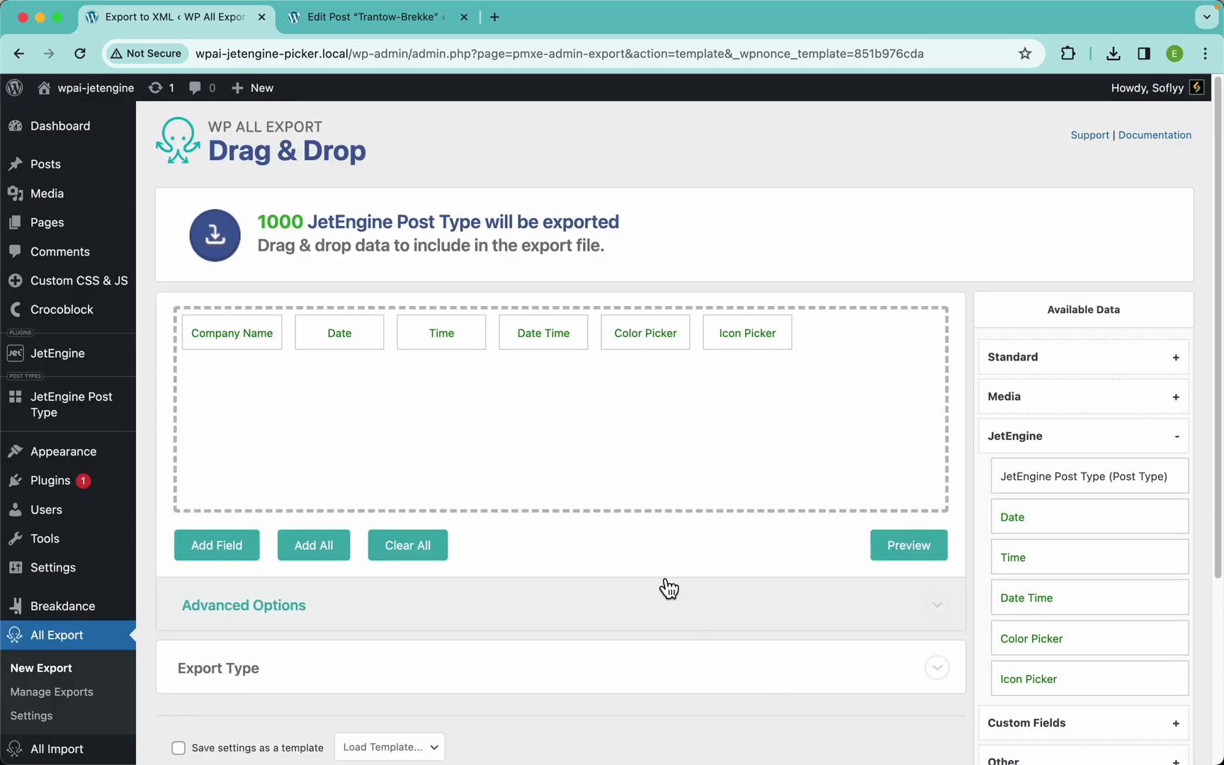
# Review the Date Time field's export settings and remove that field from the export layout
pyautogui.click(542, 346)
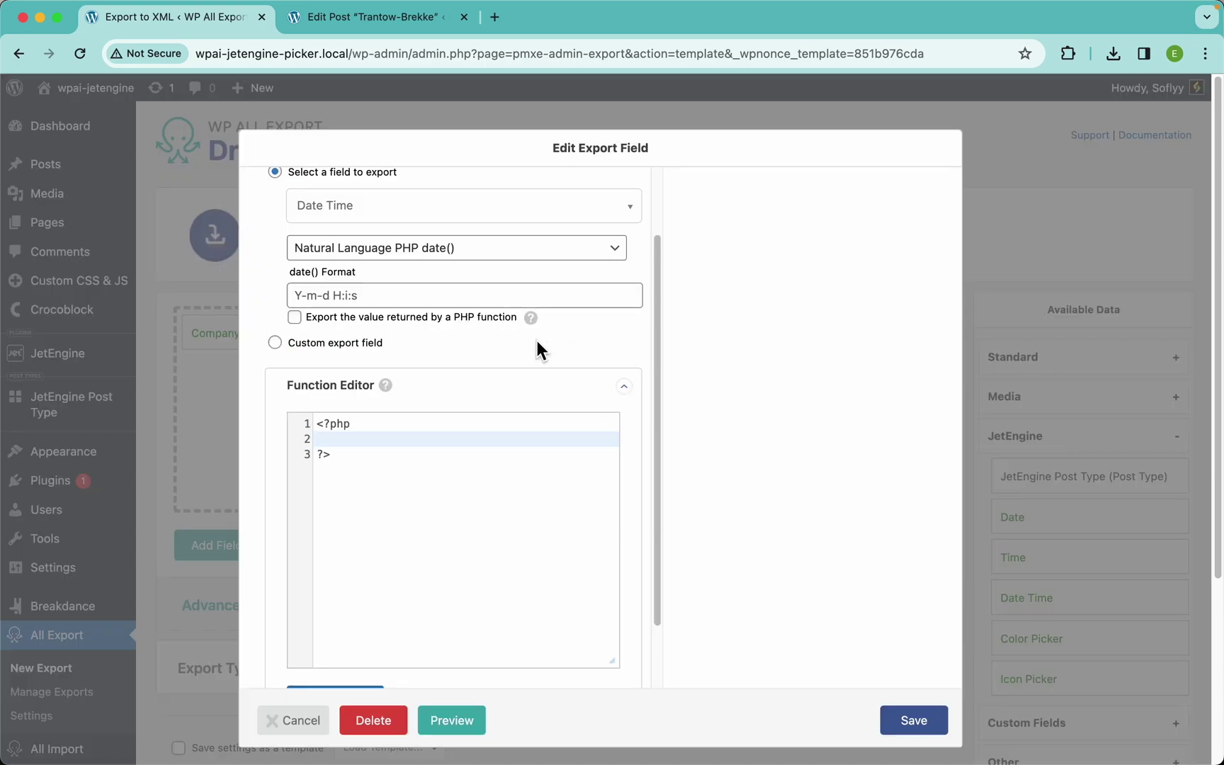
pyautogui.scroll(2, 536, 341)
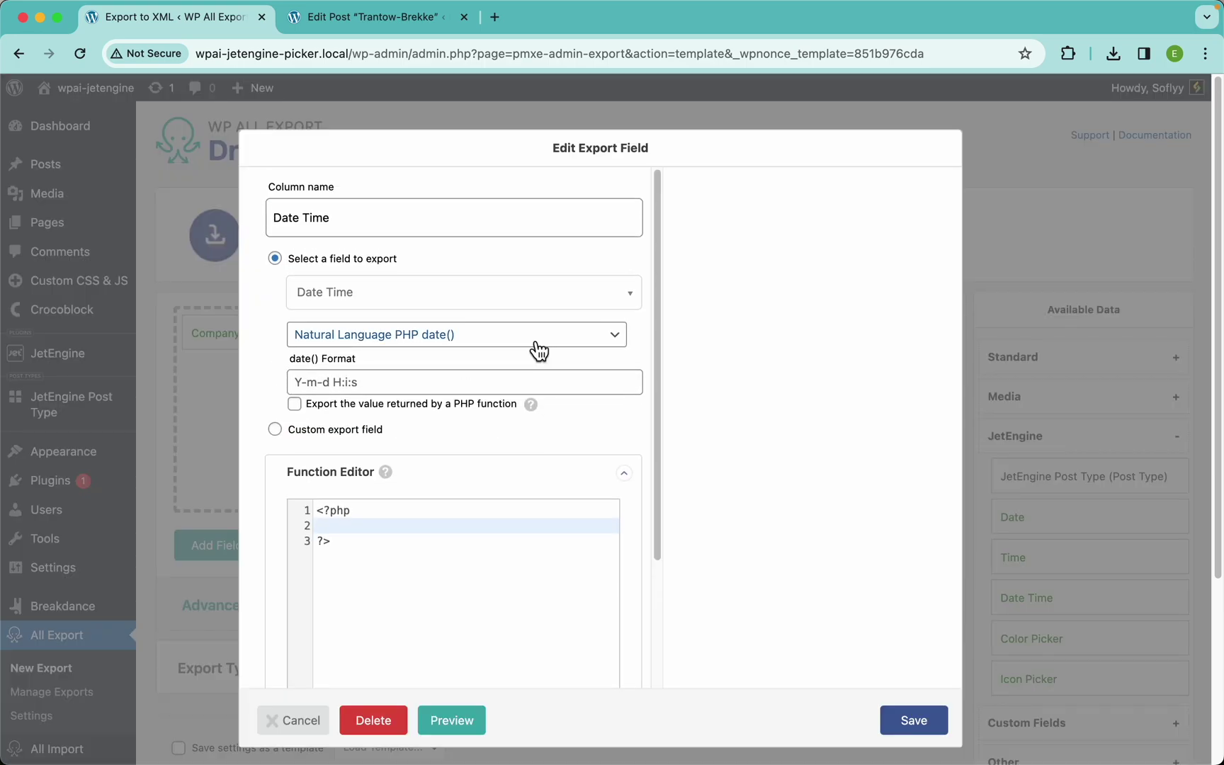
pyautogui.click(914, 720)
pyautogui.moveTo(538, 344); pyautogui.dragTo(469, 259)
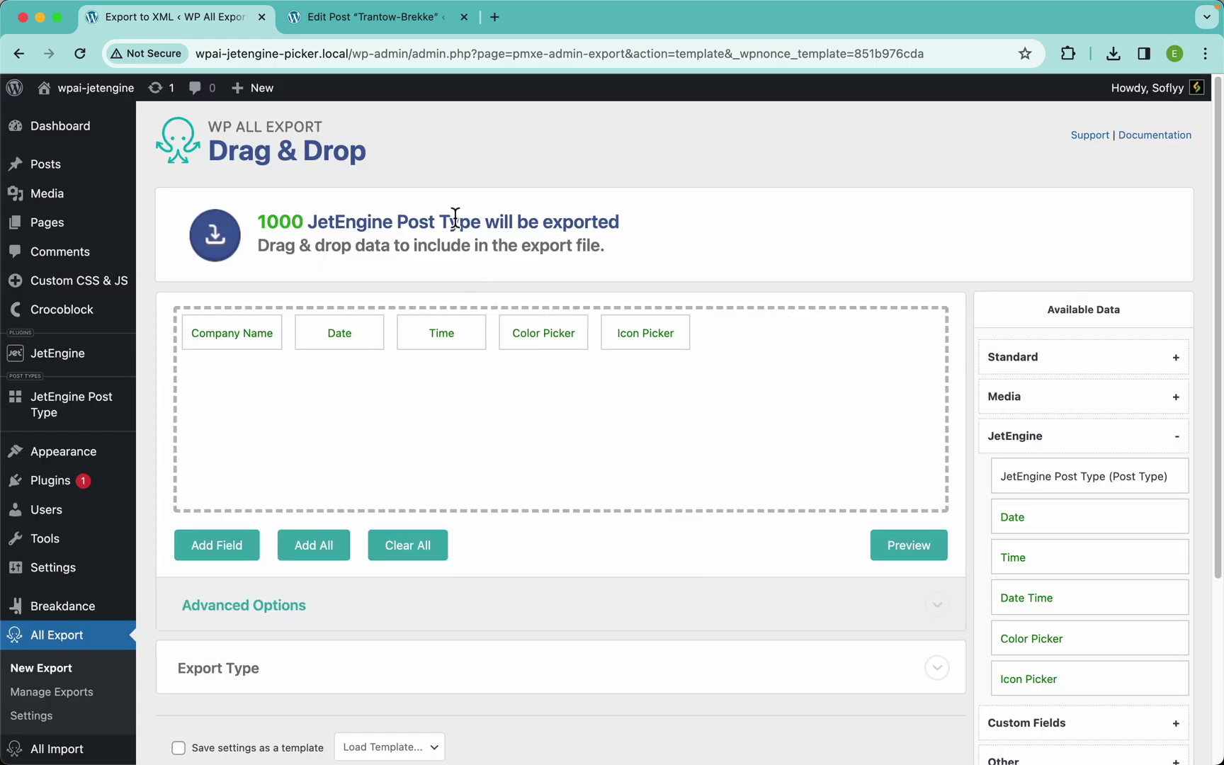
# Start a new custom export field with the column name "Date Time"
pyautogui.click(237, 563)
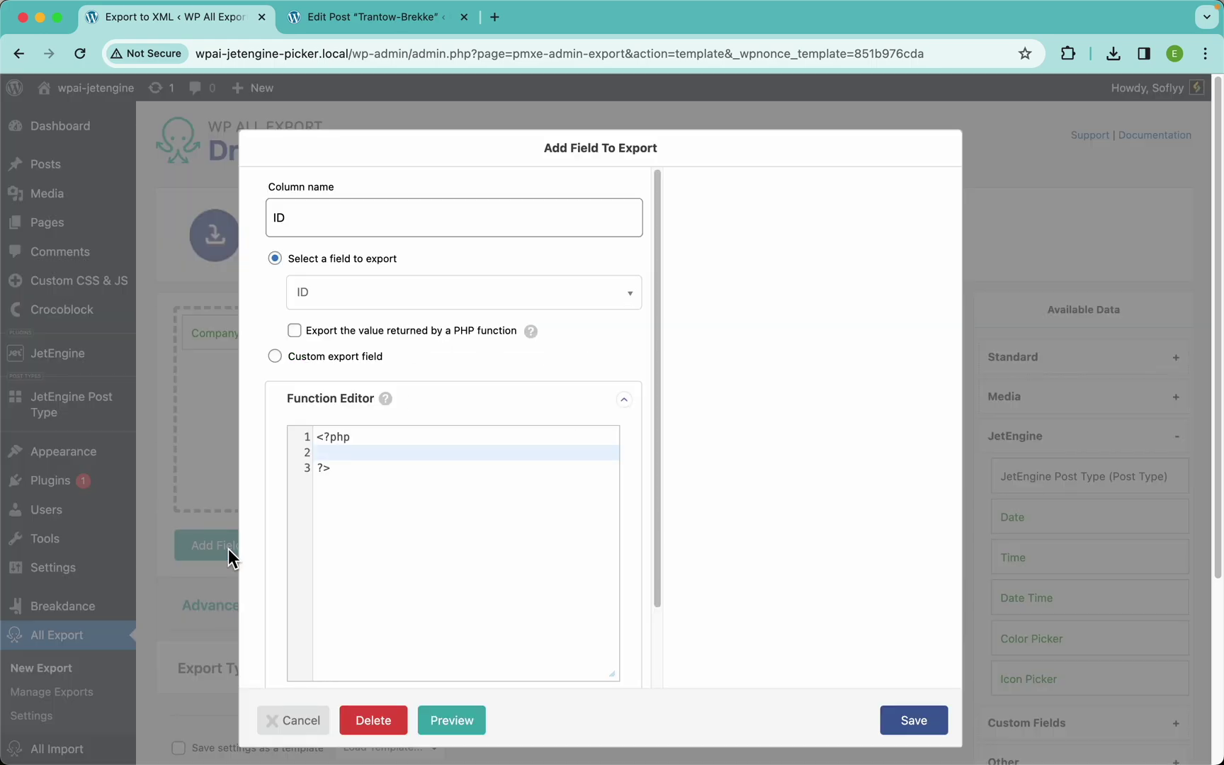
pyautogui.click(331, 357)
pyautogui.click(374, 230)
pyautogui.write('Date Time')
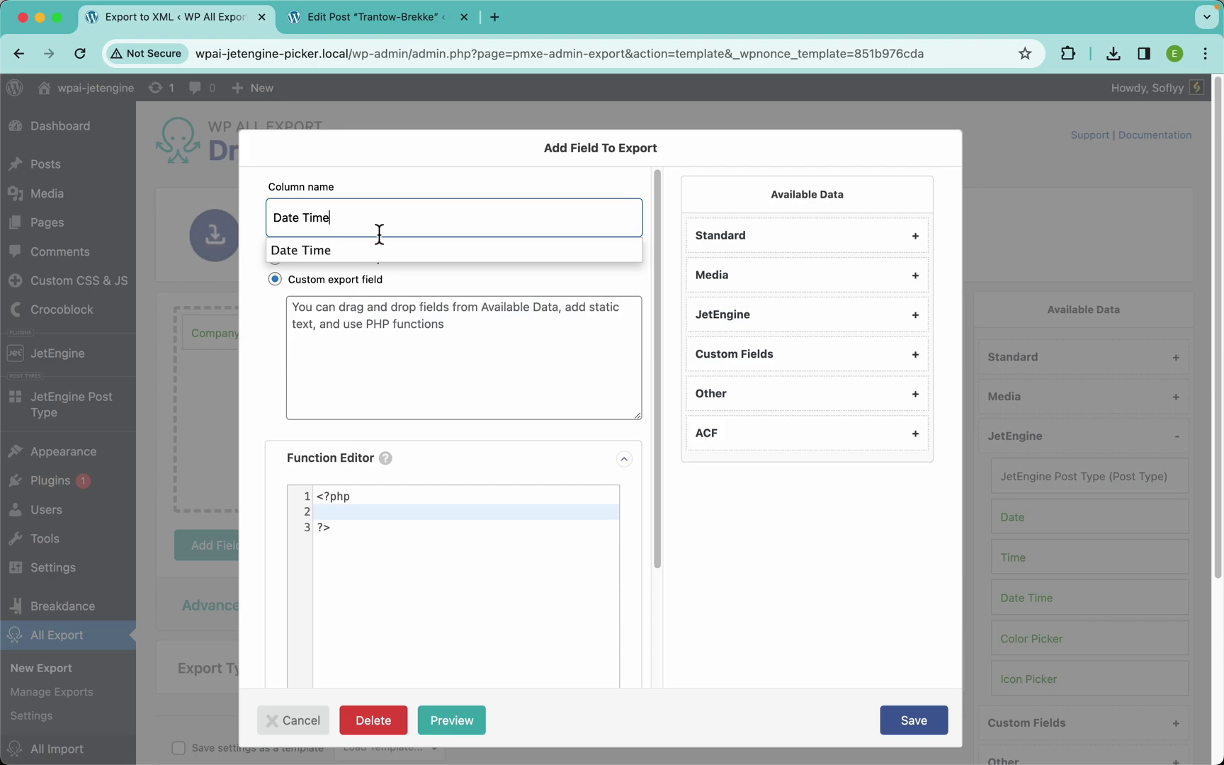
# Compose the custom field's content as "The date is: {Date}, and the time is: {Time}." using the JetEngine fields, and save it
pyautogui.click(572, 360)
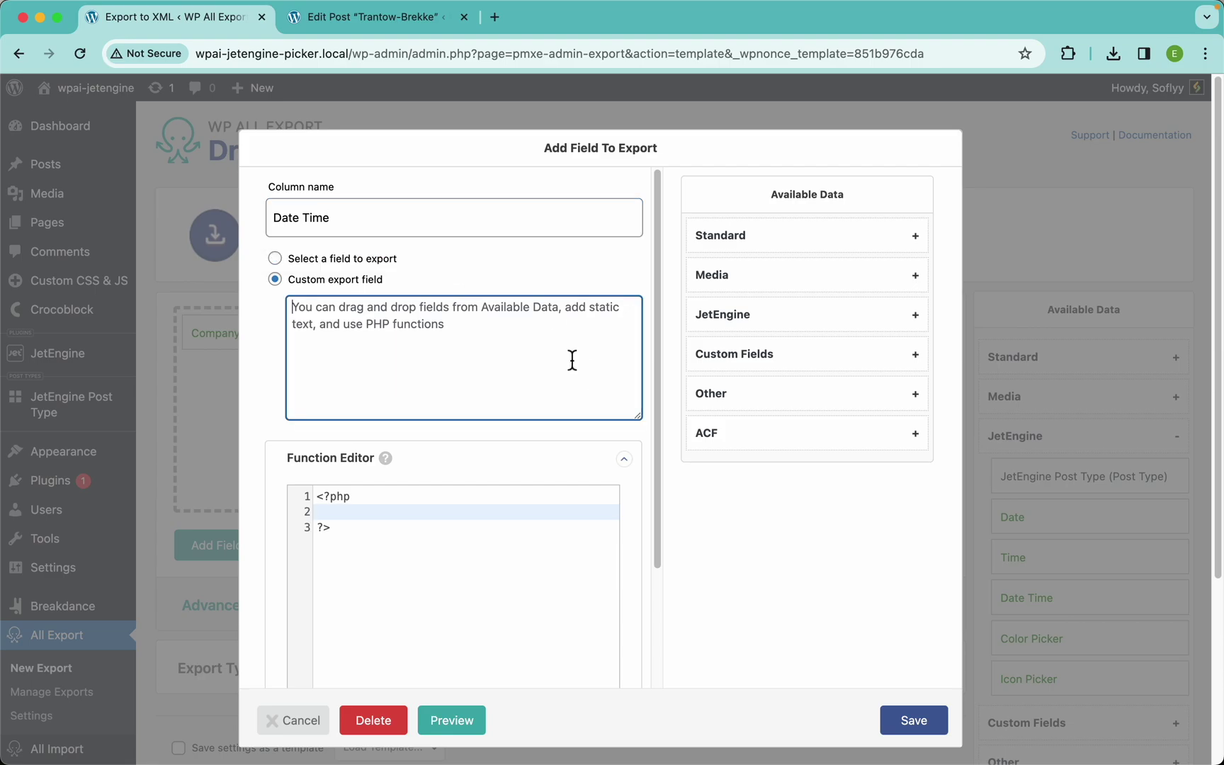
pyautogui.write('Th')
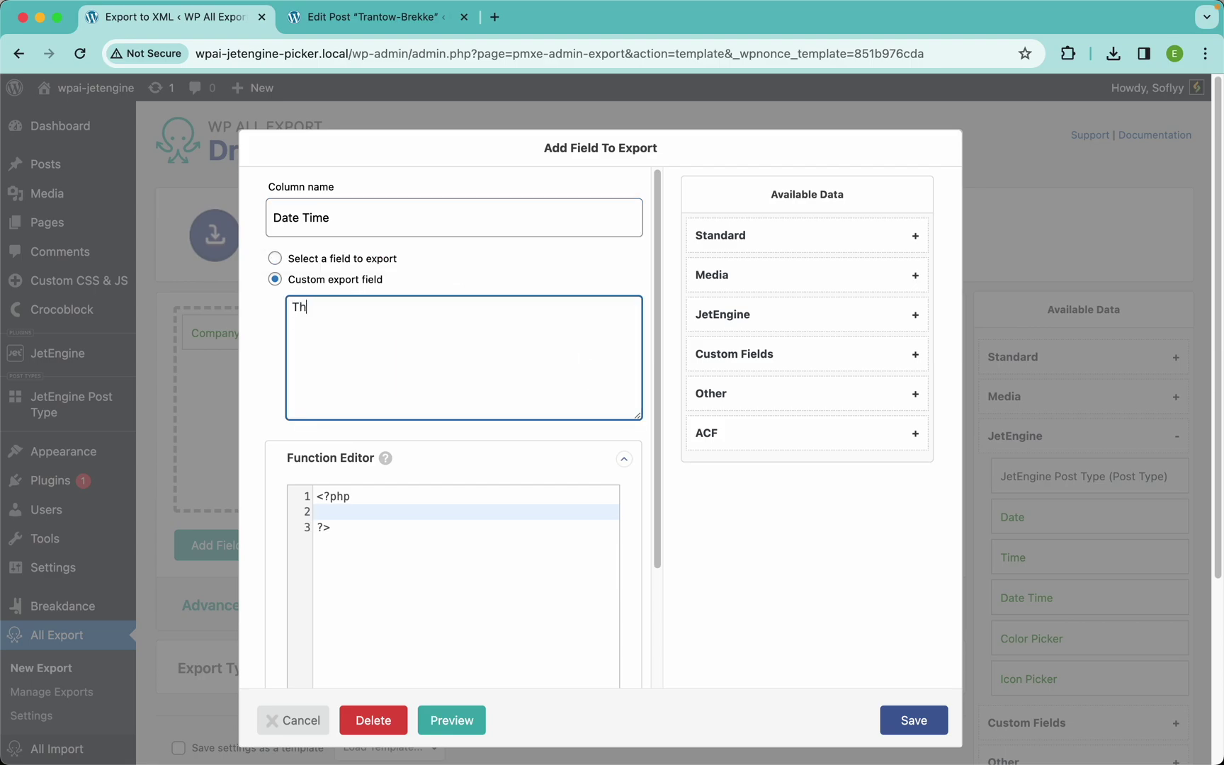
pyautogui.write('e date is :')
pyautogui.click(743, 320)
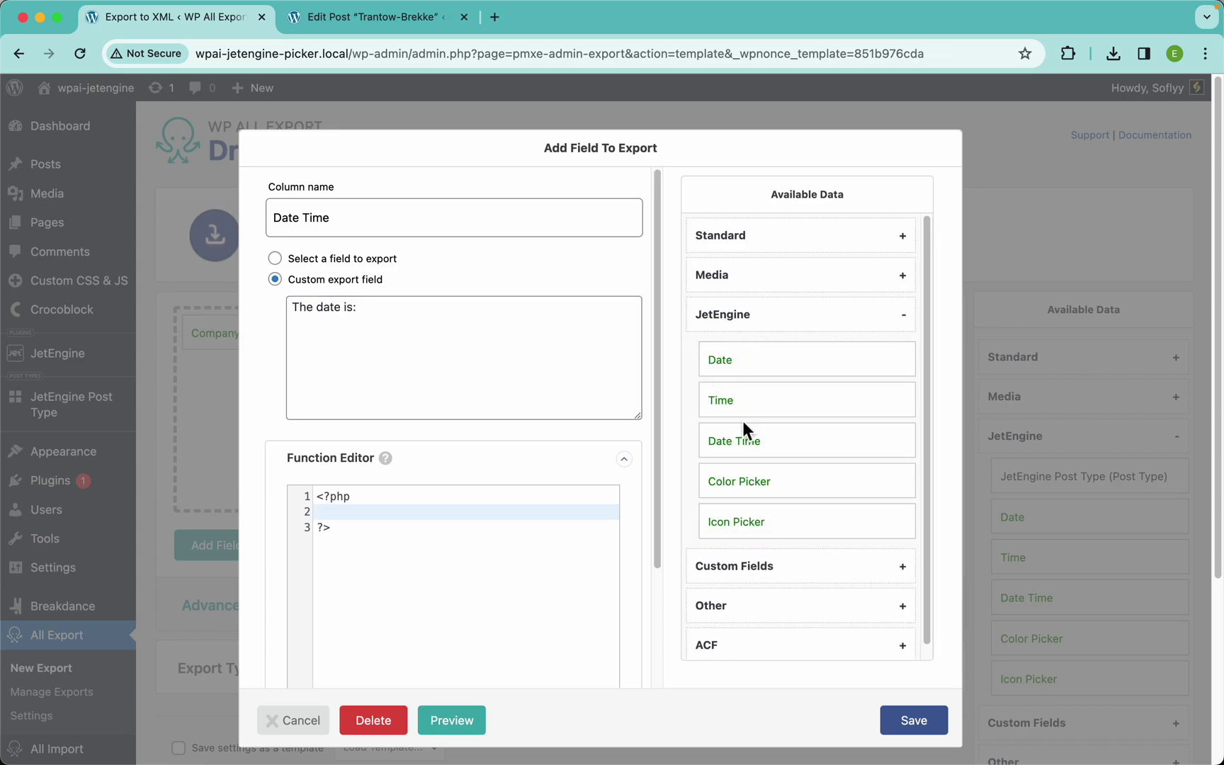
pyautogui.moveTo(740, 363); pyautogui.dragTo(550, 336)
pyautogui.click(550, 336)
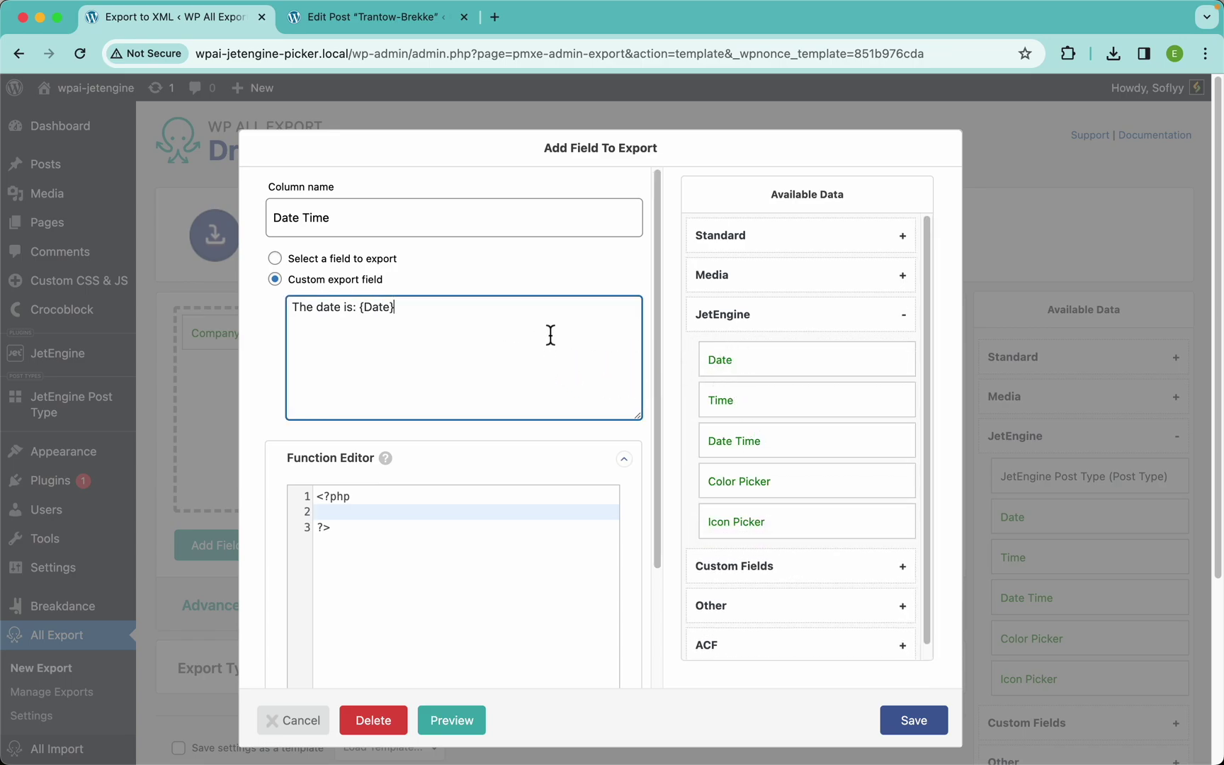
pyautogui.write(', and the time is:')
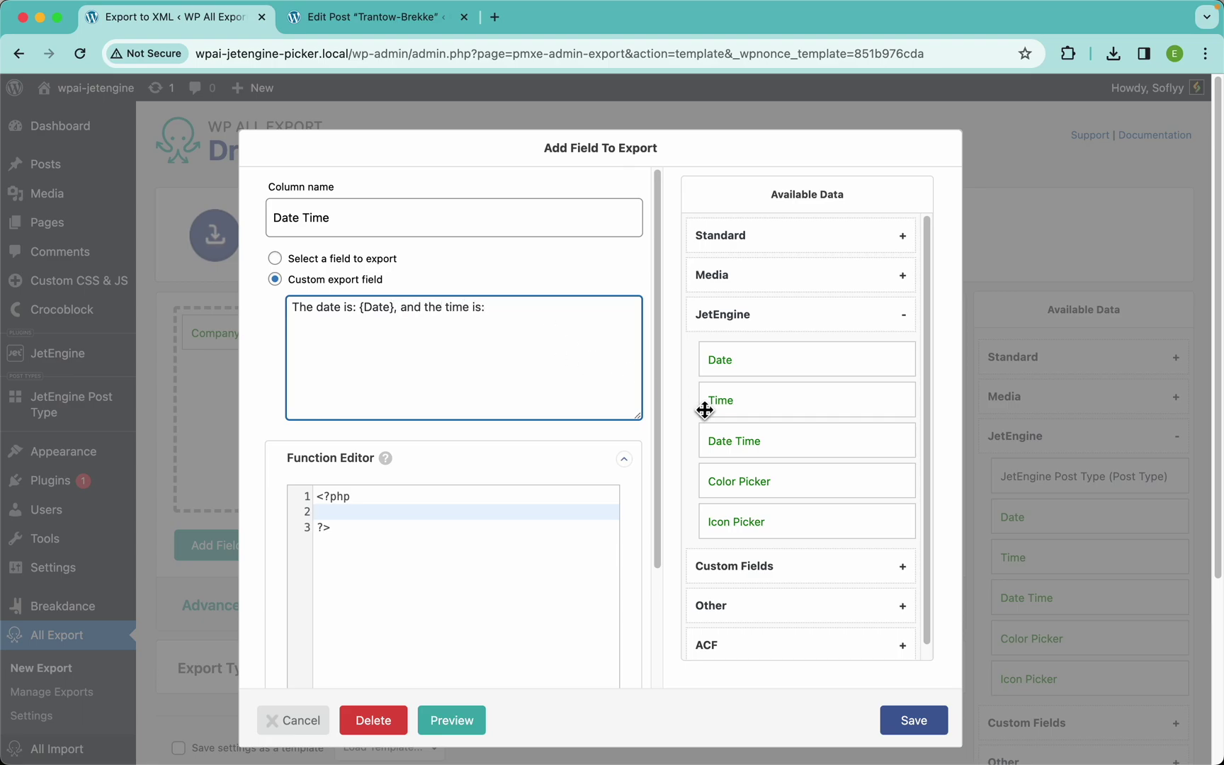
pyautogui.moveTo(751, 394); pyautogui.dragTo(611, 343)
pyautogui.click(607, 322)
pyautogui.write('.')
pyautogui.click(928, 724)
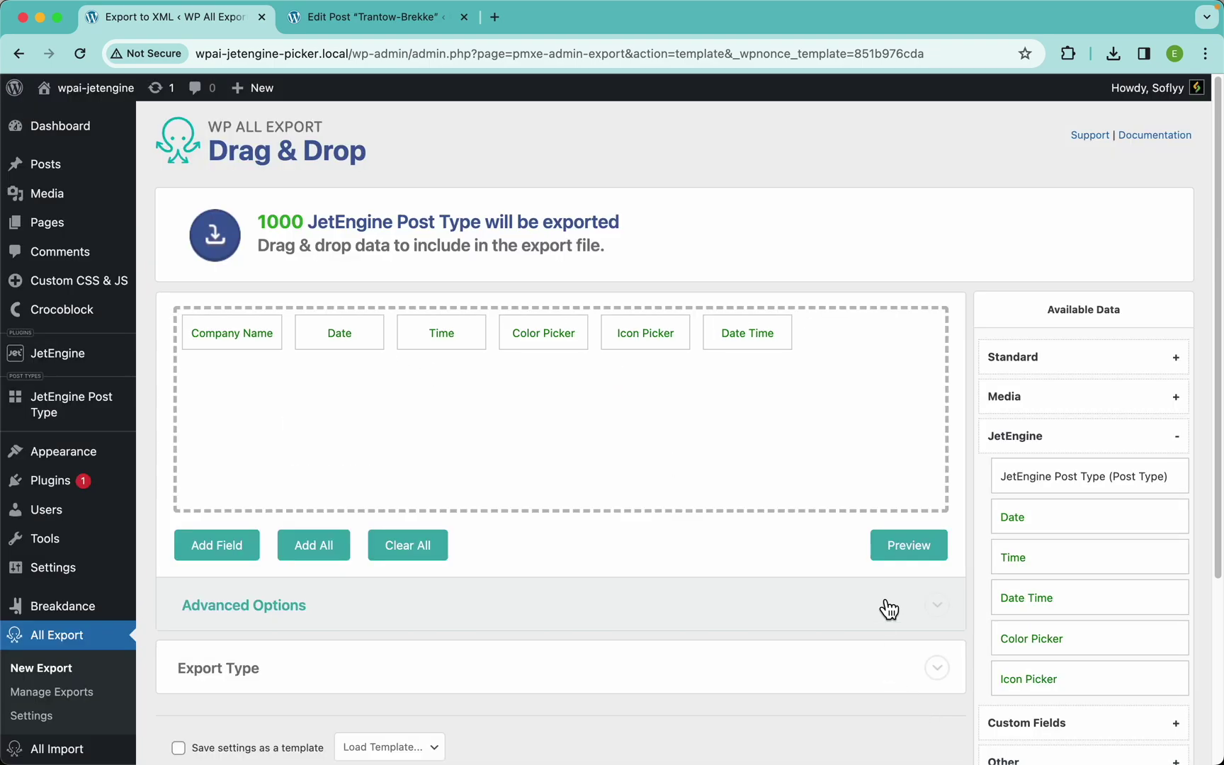
# Preview the export, examine the combined text in the custom Date Time column, and close the preview
pyautogui.click(896, 555)
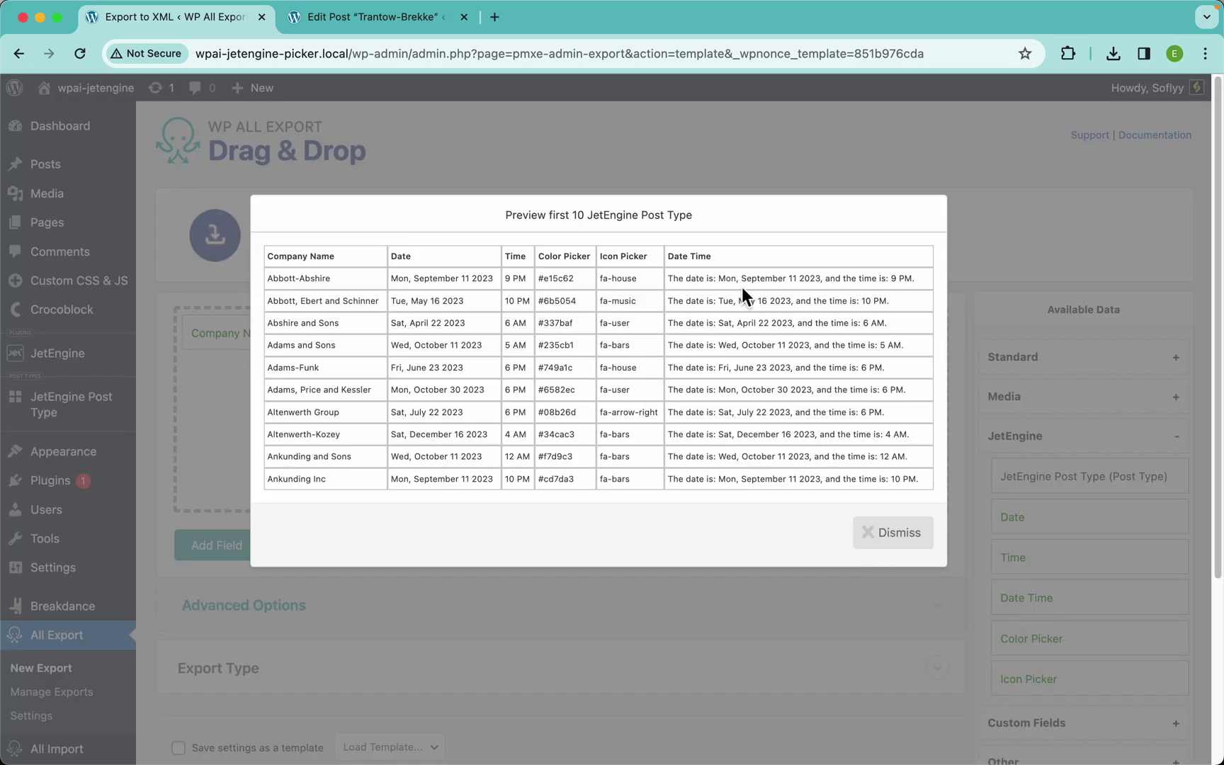
pyautogui.scroll(5, 742, 287)
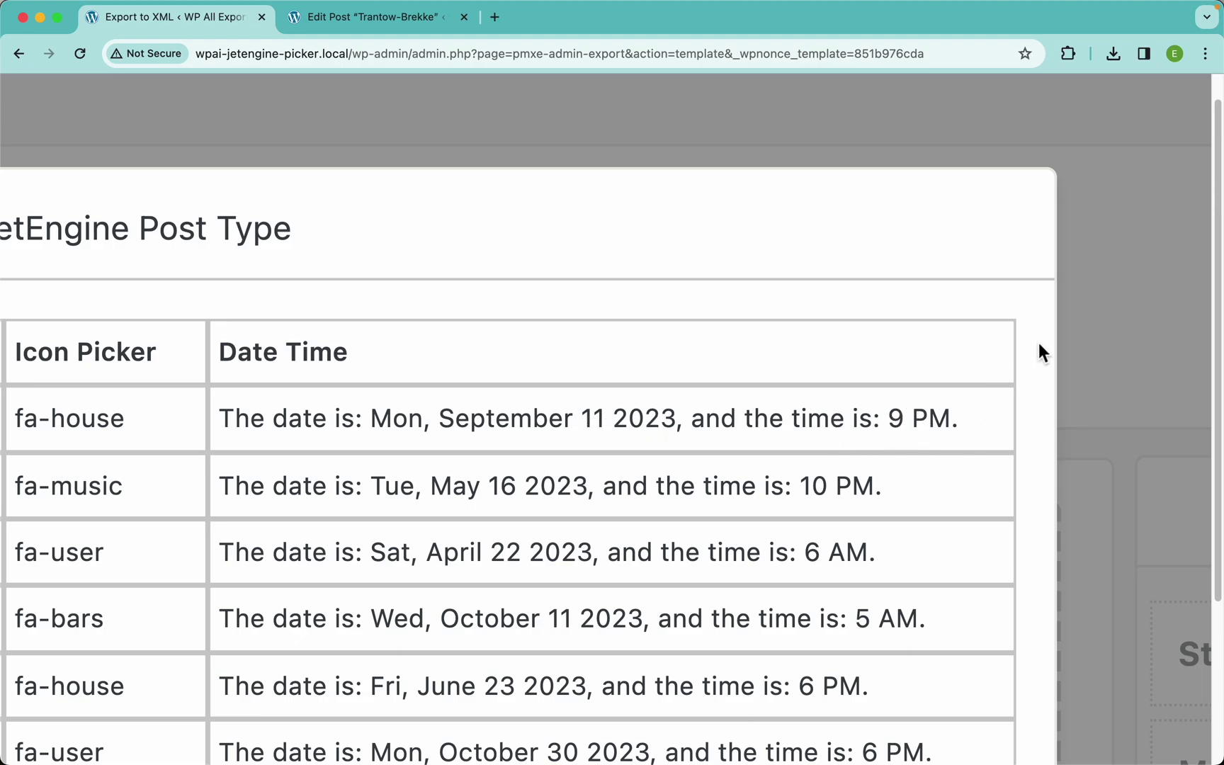
pyautogui.scroll(-5, 825, 326)
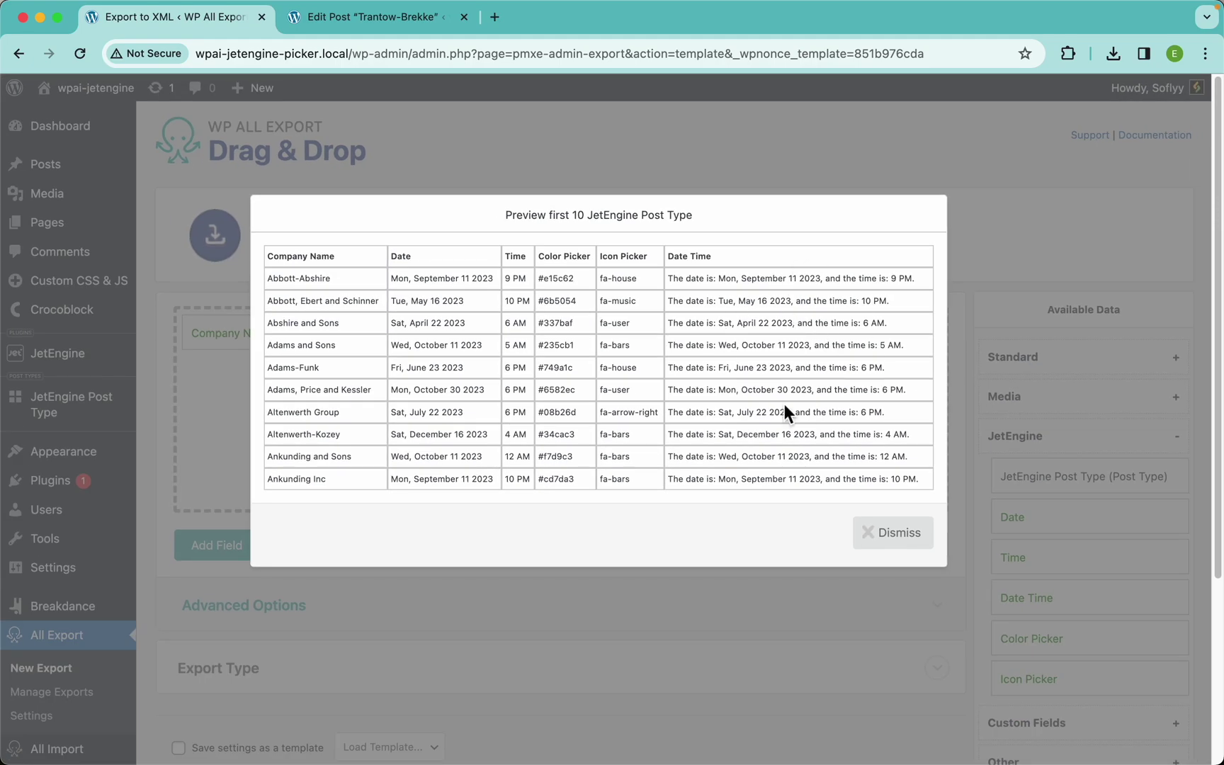
pyautogui.click(889, 536)
# Move the Date Time field directly after Company Name in the export layout and check the column order in the preview
pyautogui.moveTo(732, 335); pyautogui.dragTo(344, 338)
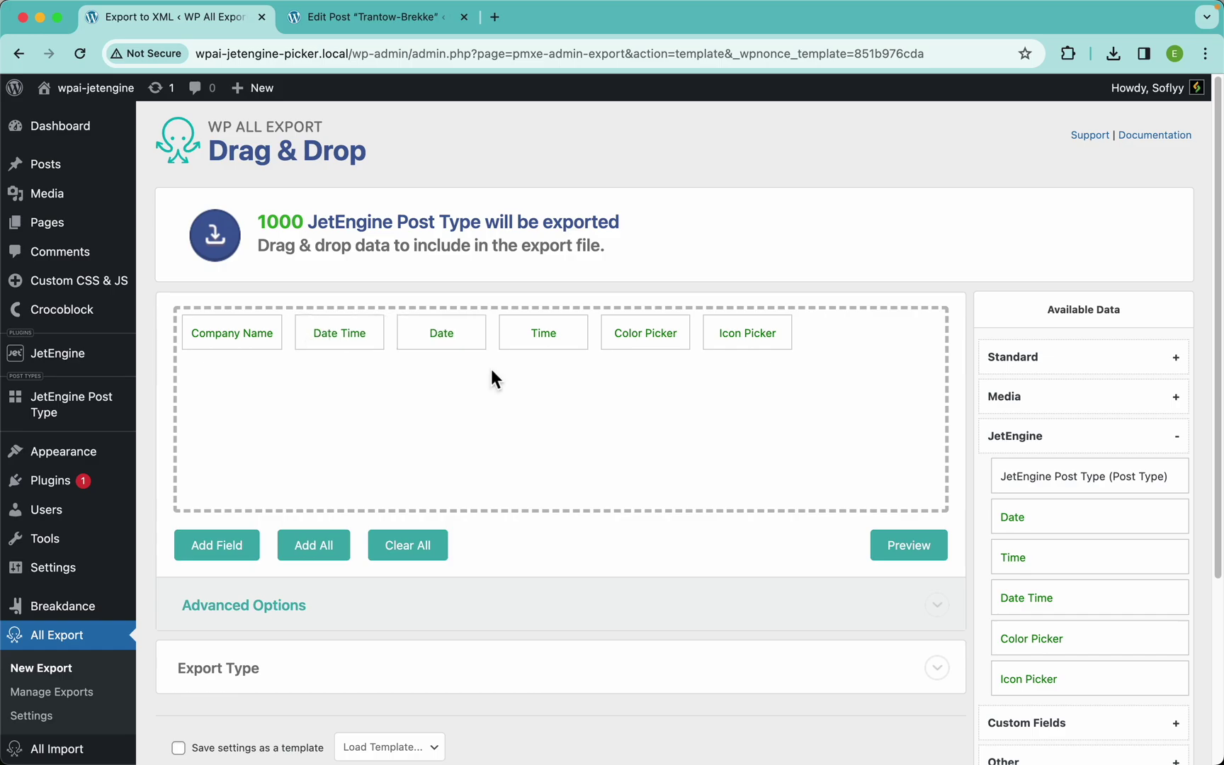
pyautogui.click(909, 549)
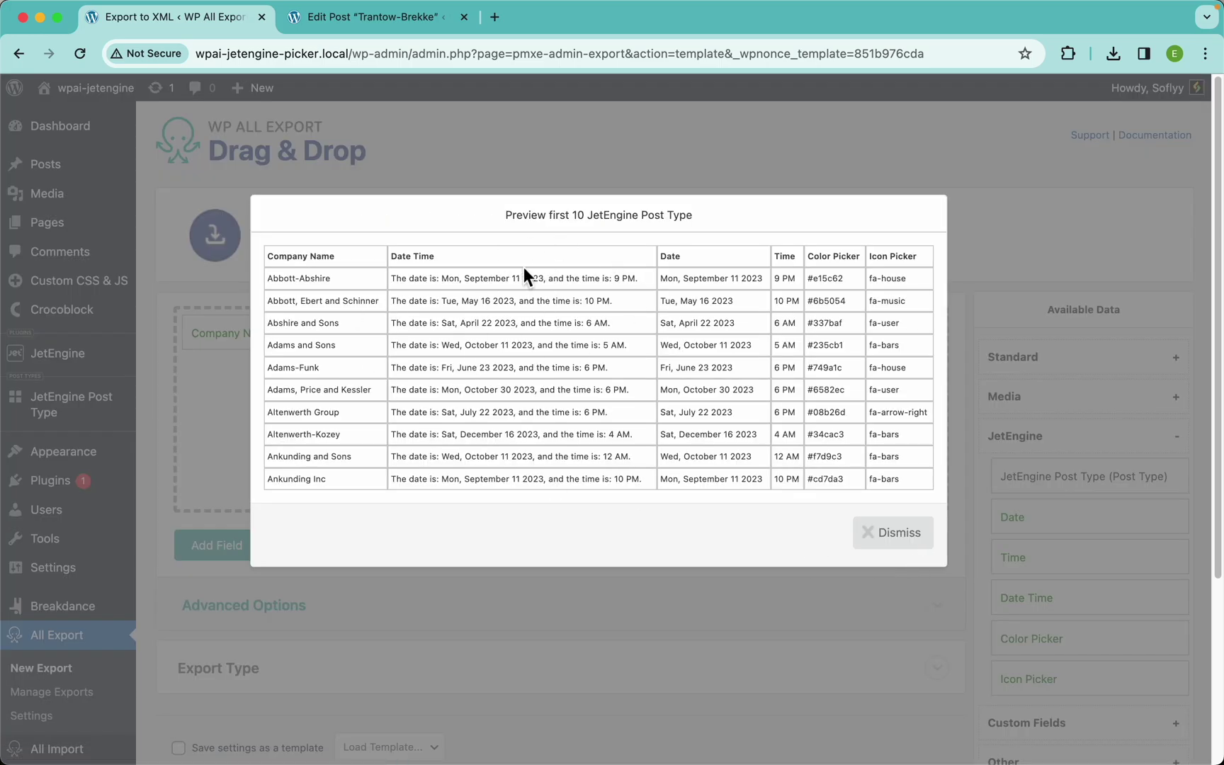
pyautogui.click(889, 536)
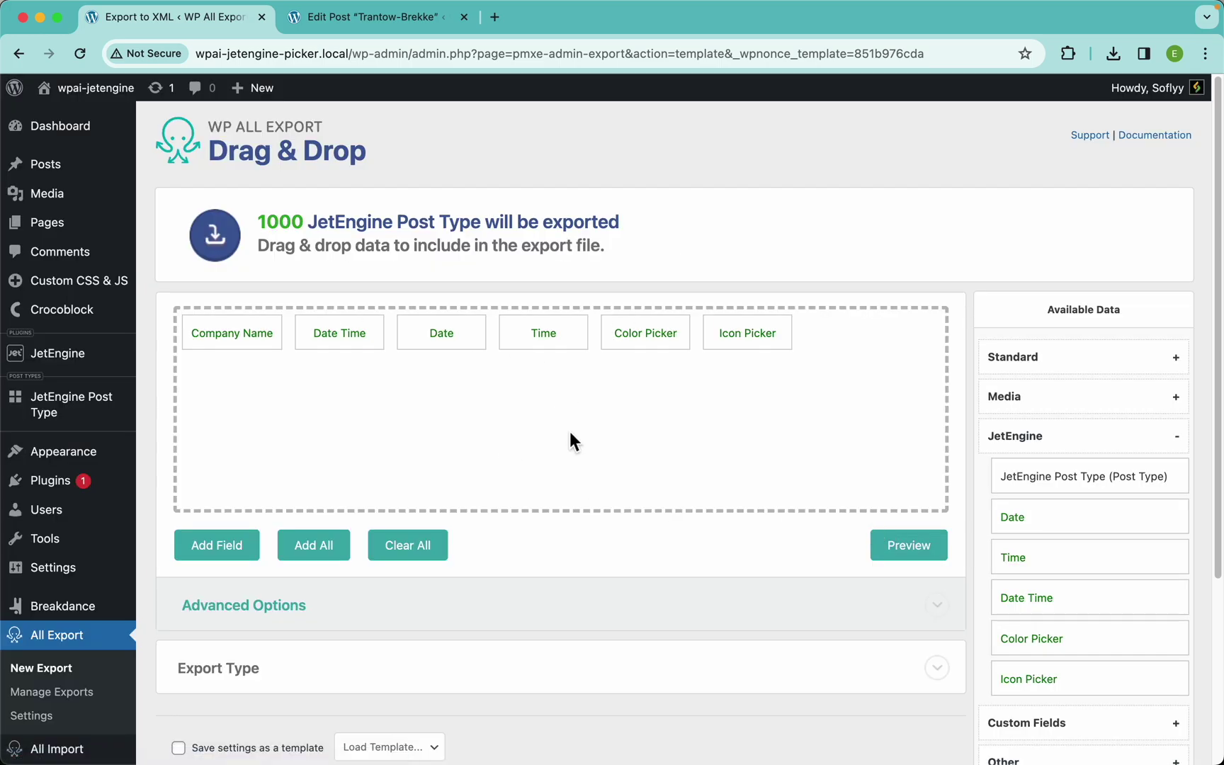
# Expand the export type settings, view the available spreadsheet file formats, and choose Feed as the export type
pyautogui.scroll(-5, 570, 439)
pyautogui.click(461, 431)
pyautogui.scroll(-3, 612, 432)
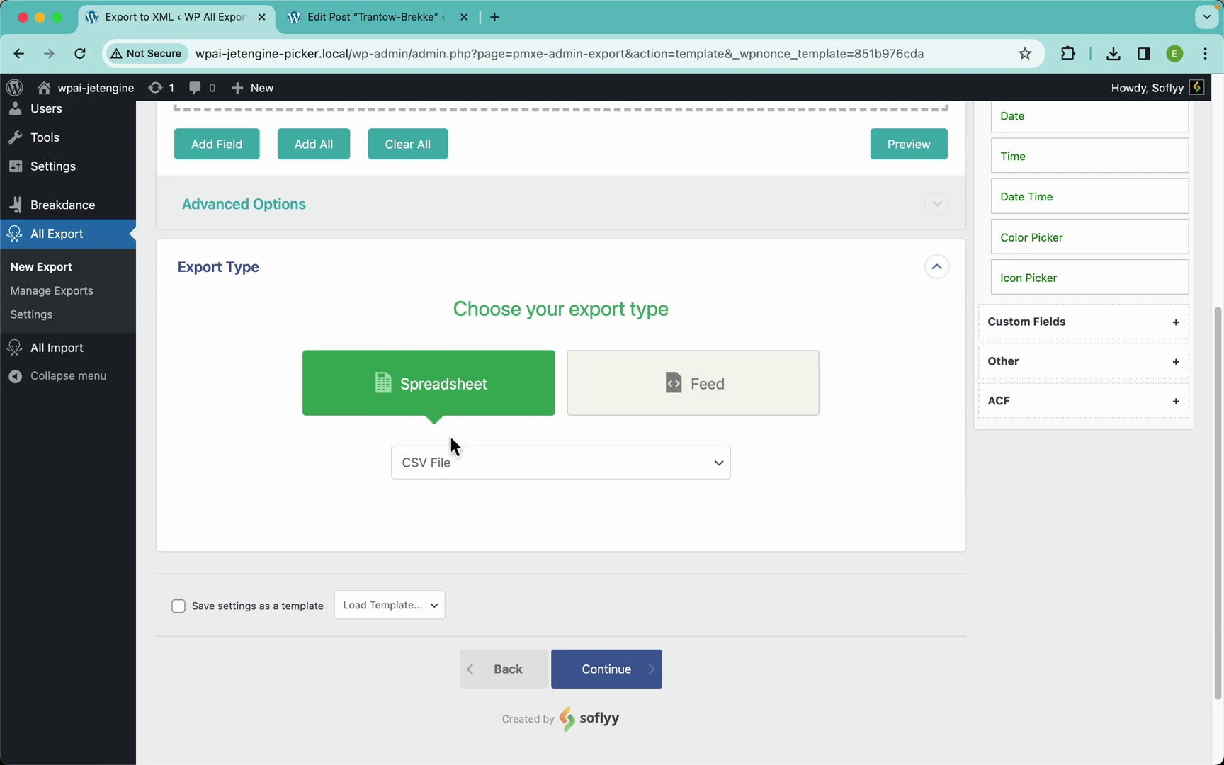
pyautogui.click(460, 467)
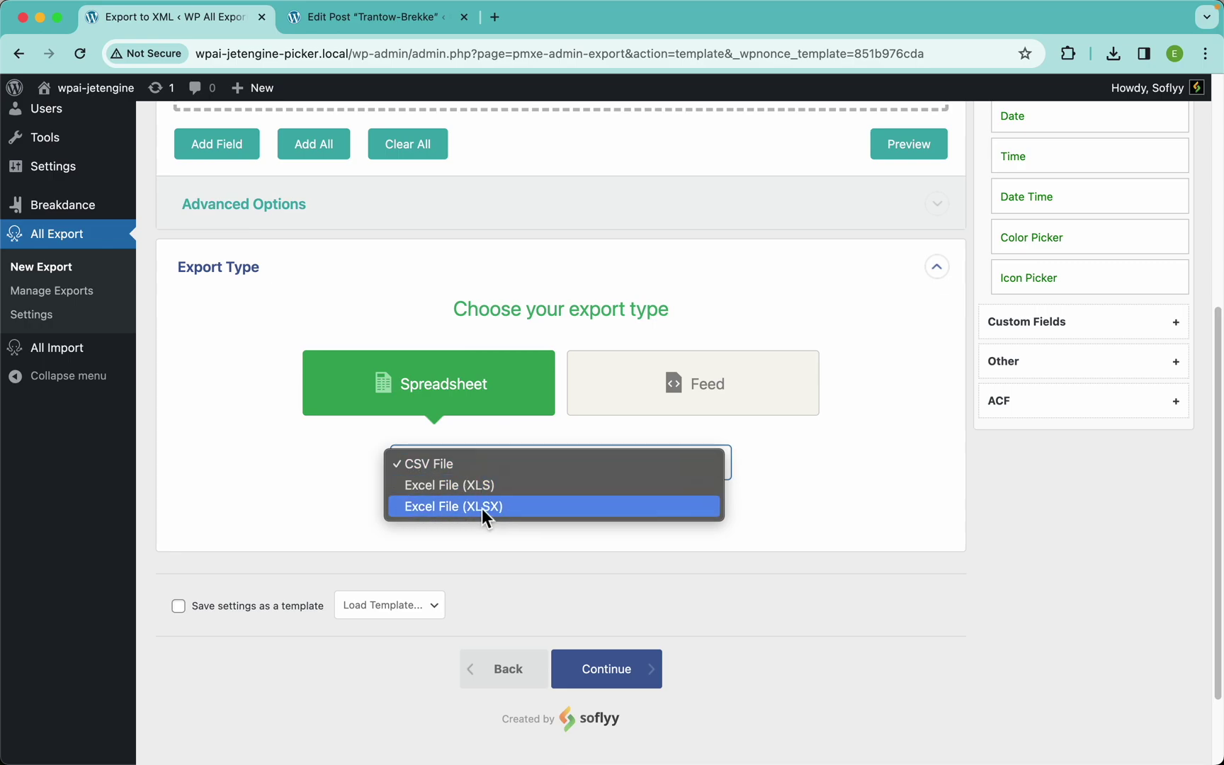
pyautogui.click(793, 426)
pyautogui.click(680, 407)
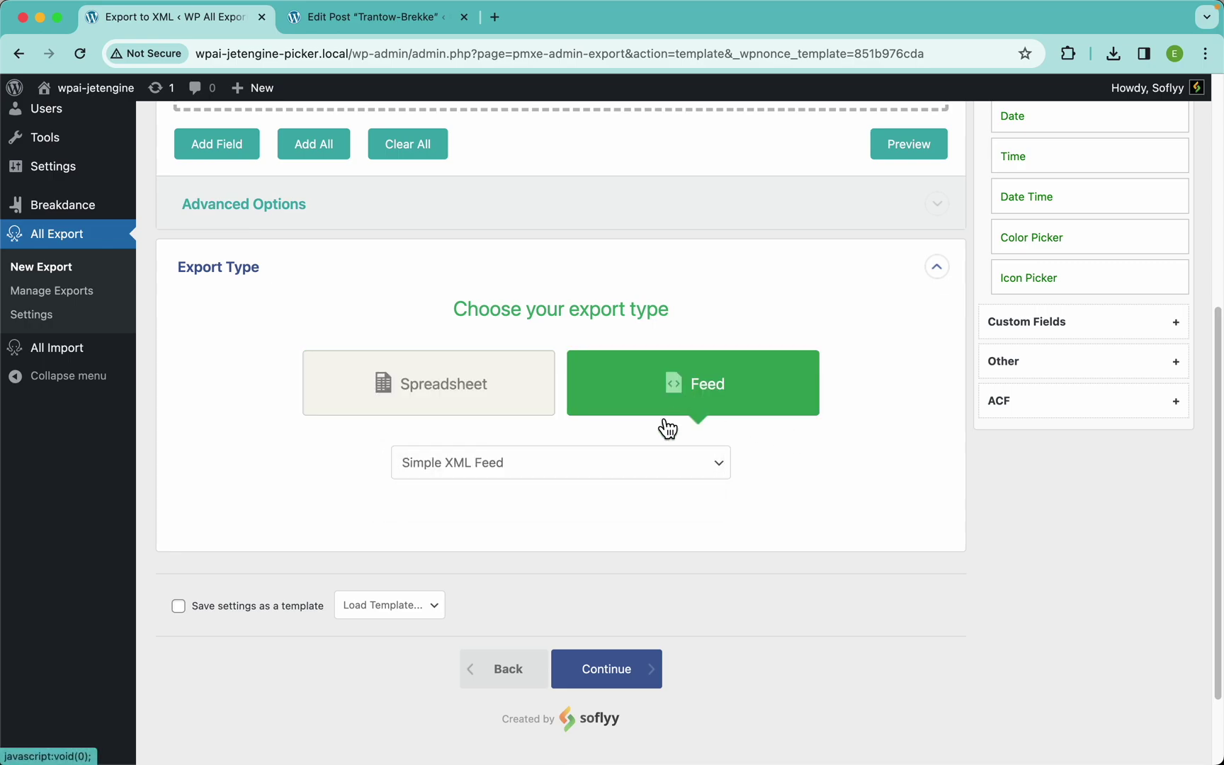
# Preview the export as a Simple XML Feed, examine the XML elements of the first record, and close the preview
pyautogui.scroll(5, 1051, 363)
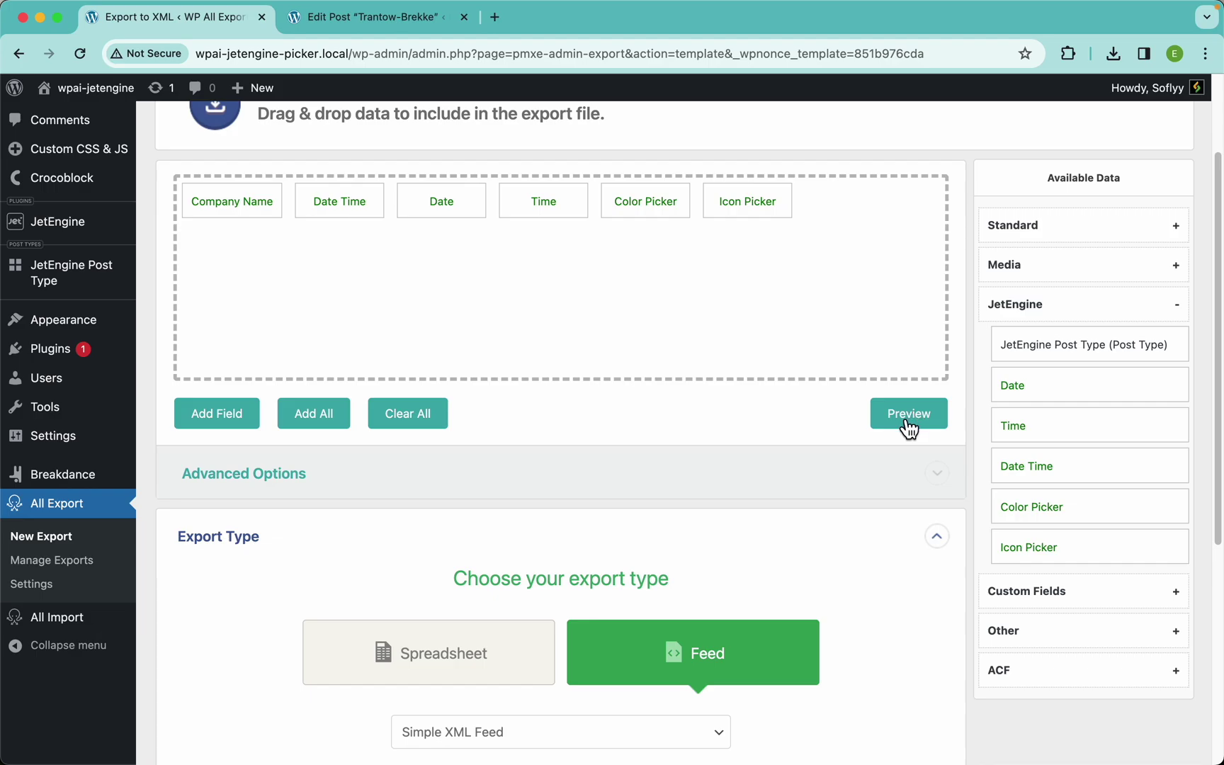
pyautogui.click(908, 415)
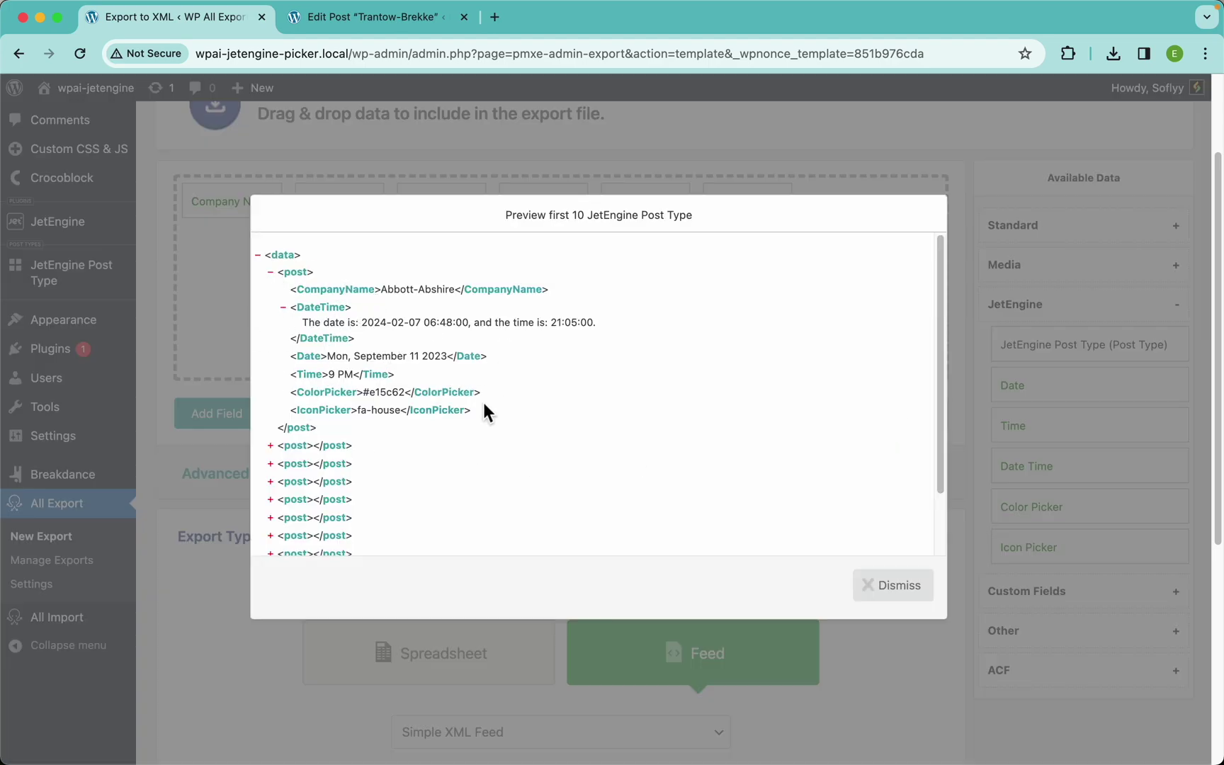
pyautogui.click(888, 584)
pyautogui.scroll(-3, 825, 656)
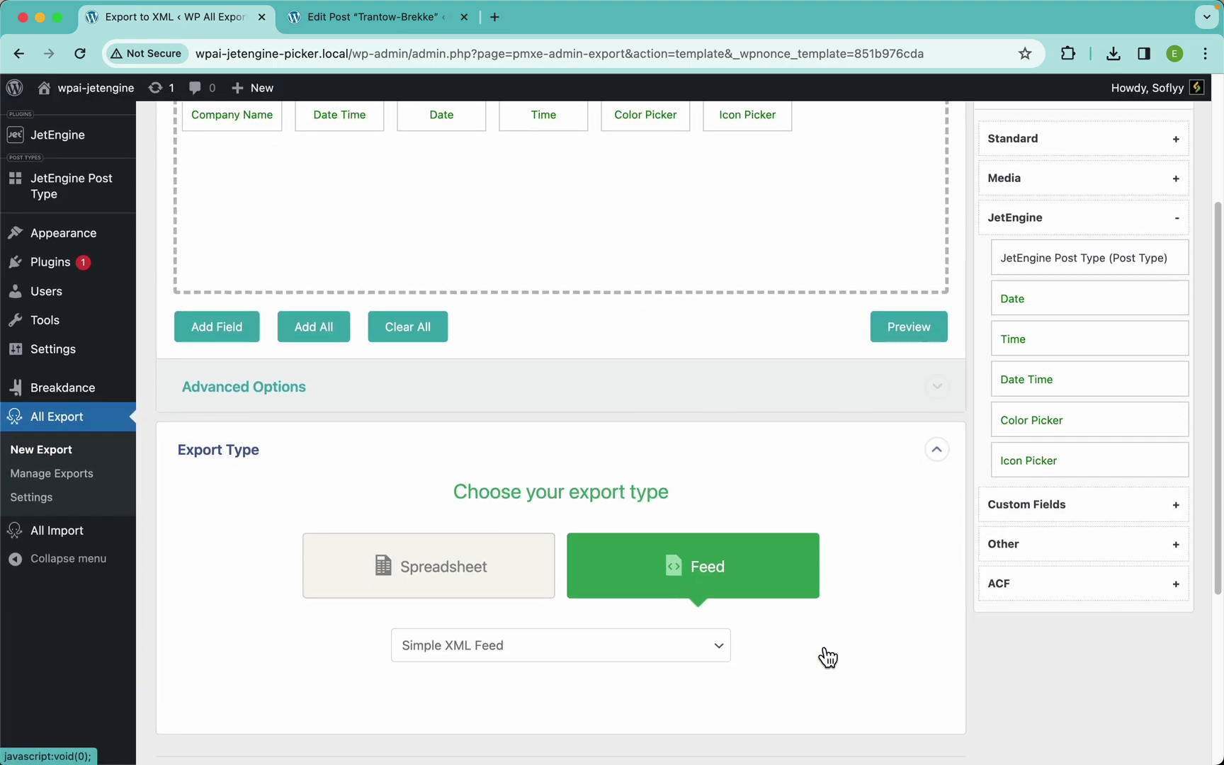
pyautogui.scroll(4, 752, 460)
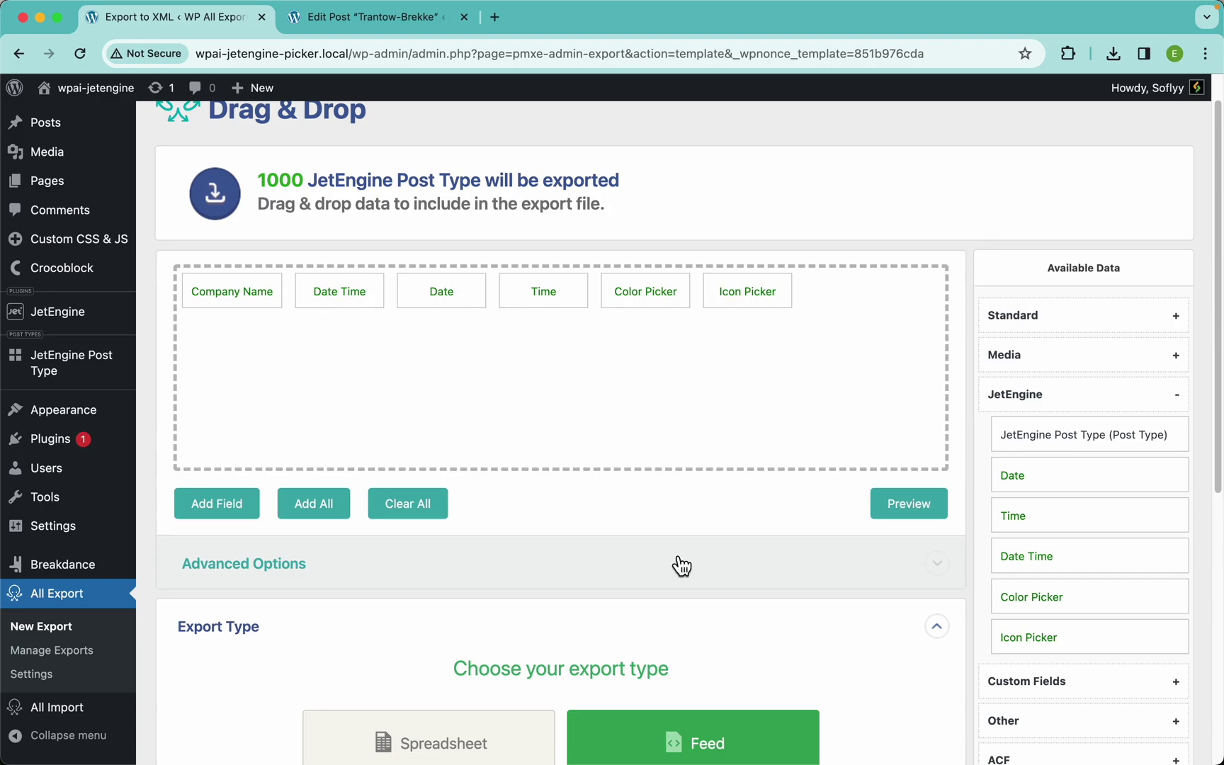
# Check the available feed types, switch the export type back to Spreadsheet with CSV File, and continue to the export settings
pyautogui.scroll(-3, 676, 565)
pyautogui.click(656, 593)
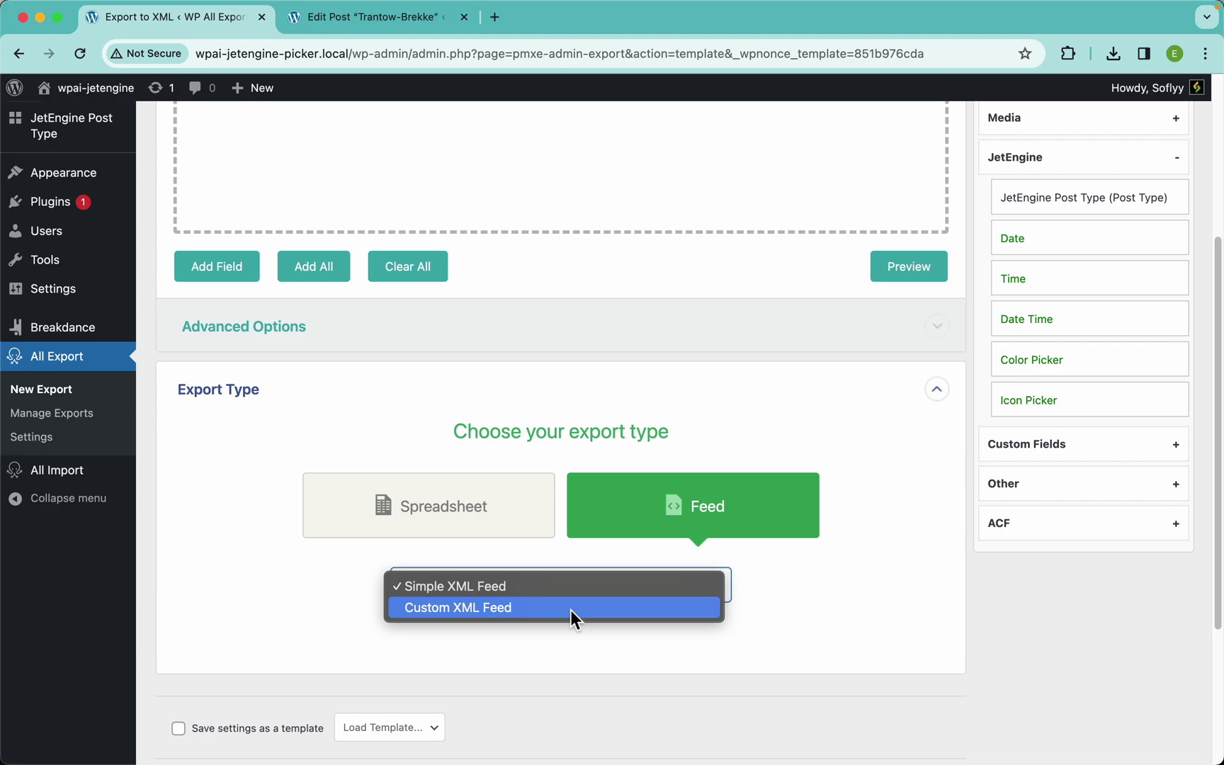
pyautogui.click(504, 527)
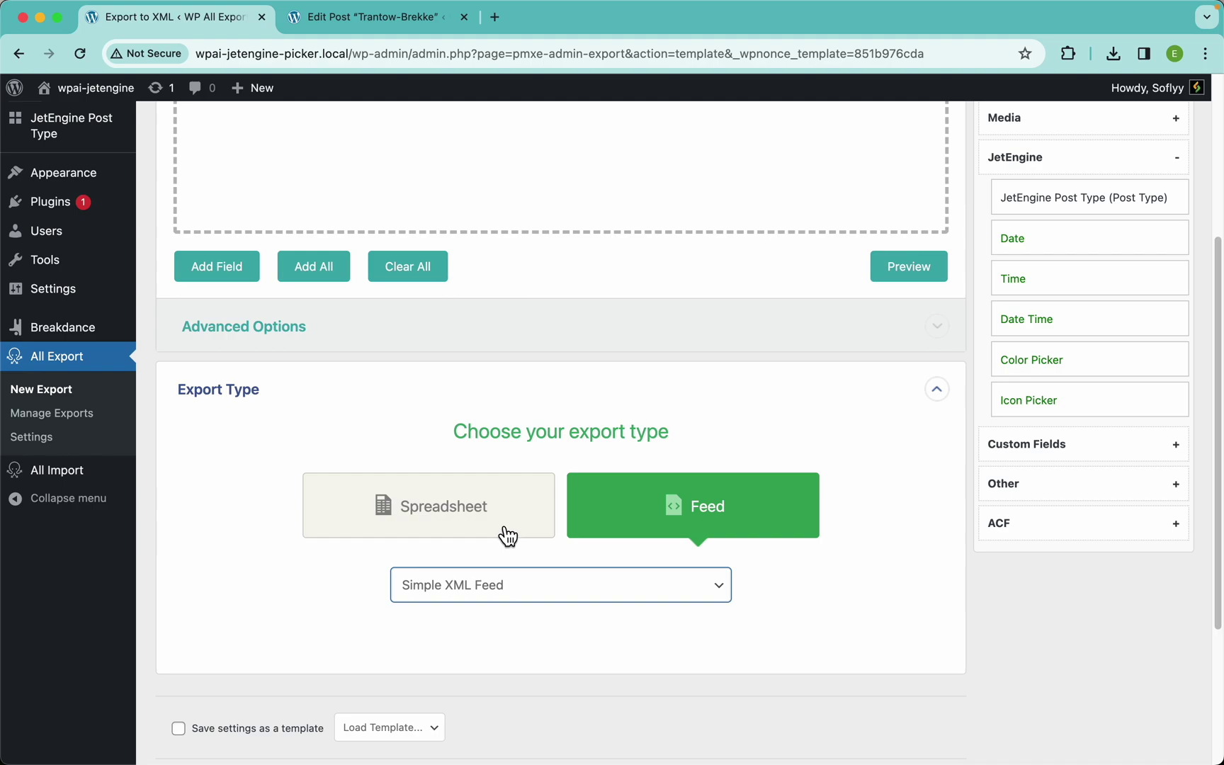
pyautogui.click(491, 527)
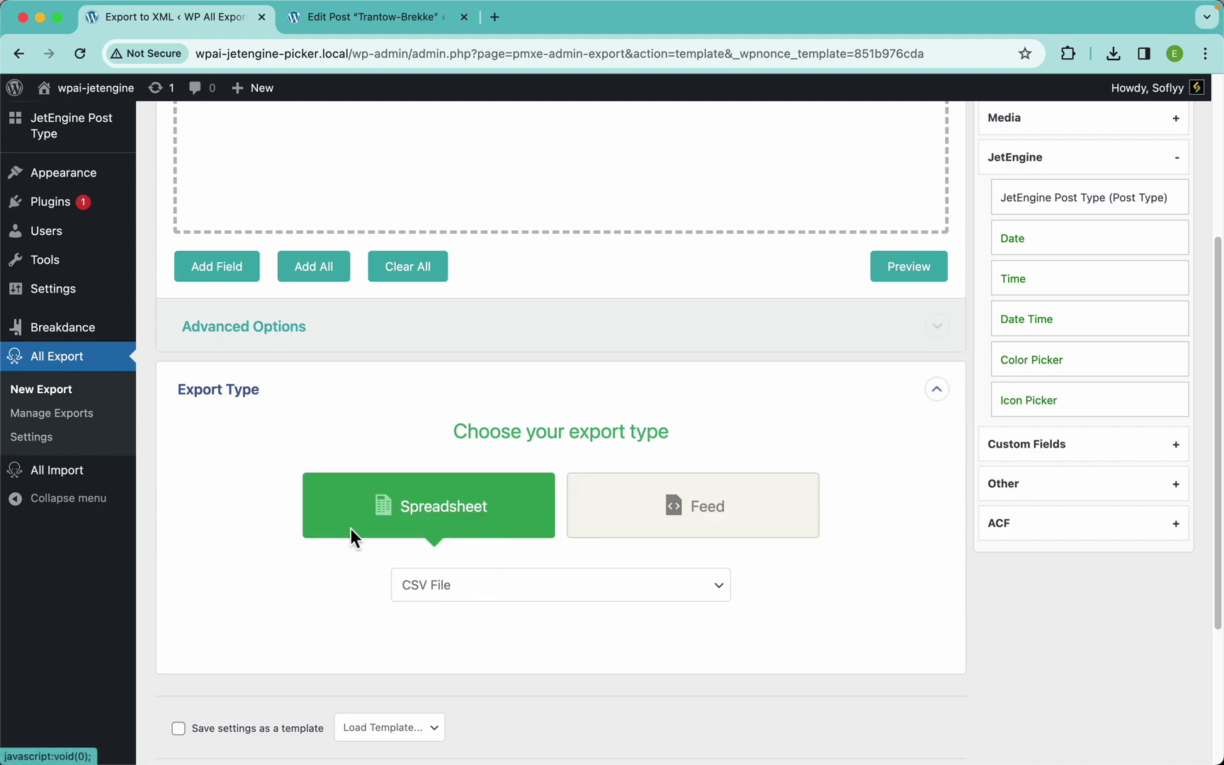
pyautogui.scroll(-3, 822, 529)
pyautogui.click(614, 588)
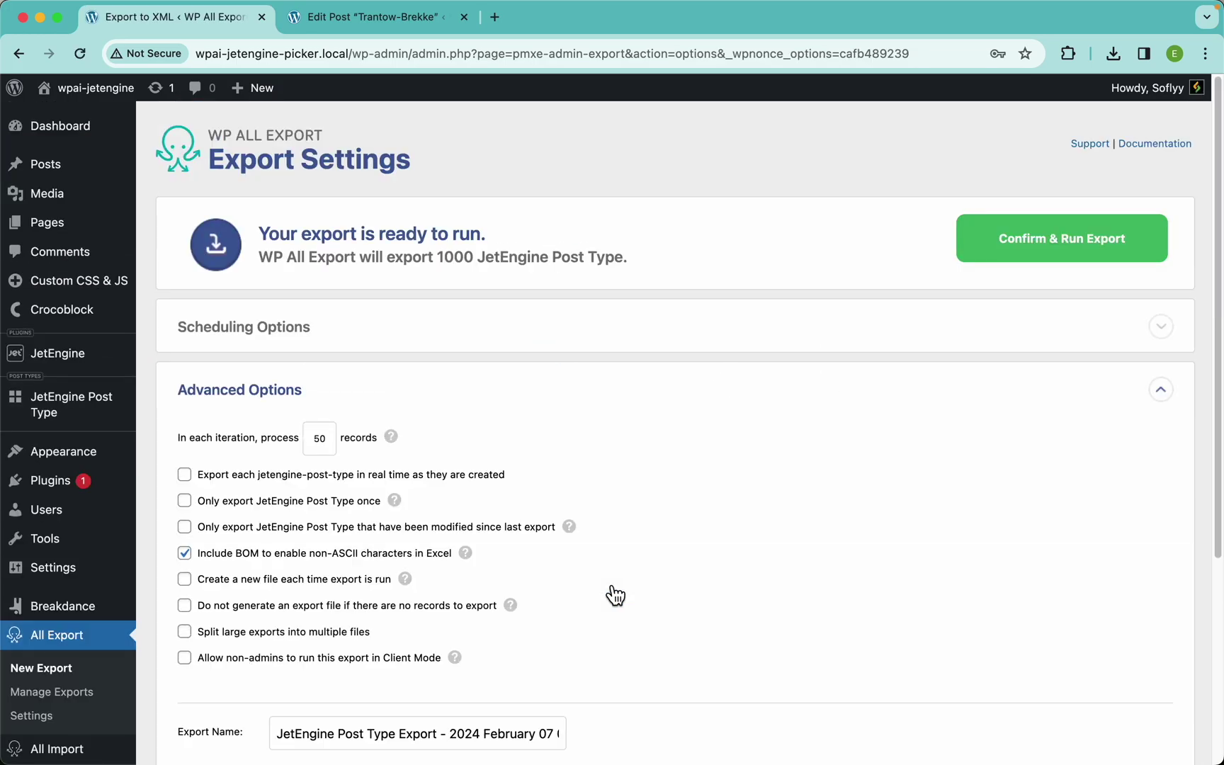
# Choose Automatic Scheduling in the scheduling options and set the export to run weekly on all seven days, Monday through Sunday
pyautogui.click(680, 344)
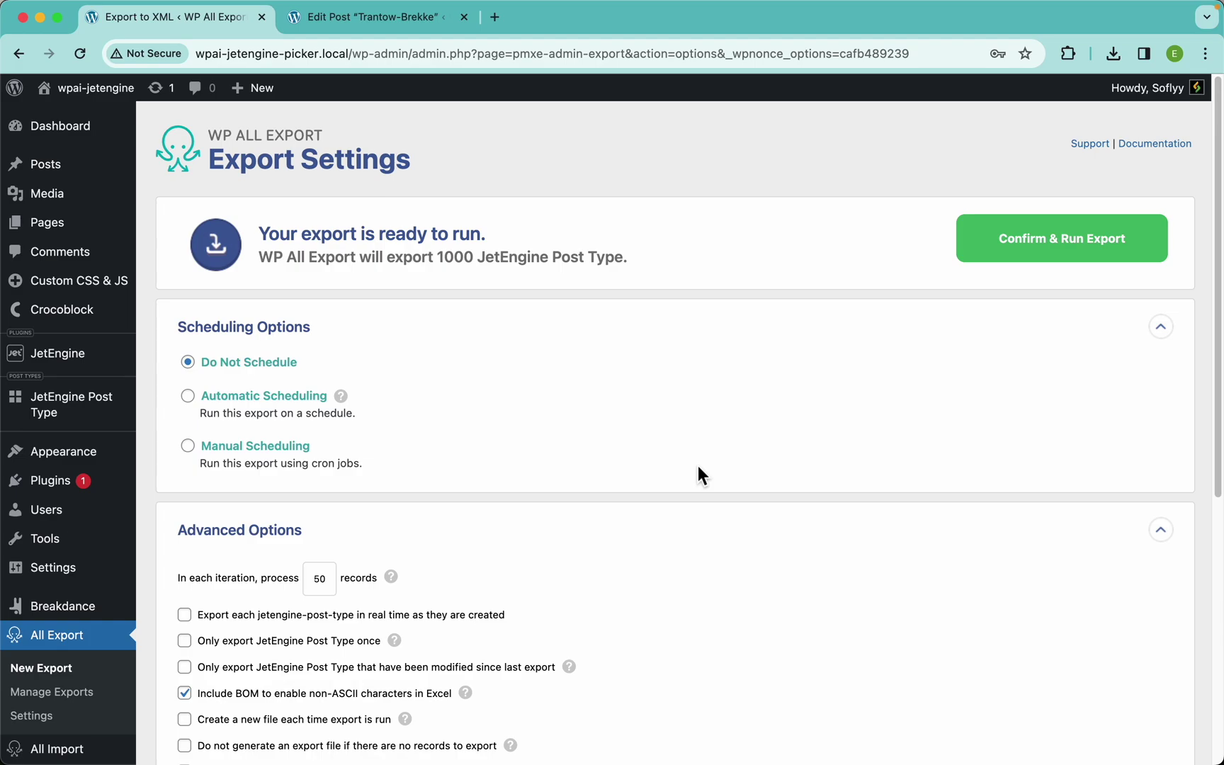
pyautogui.click(249, 400)
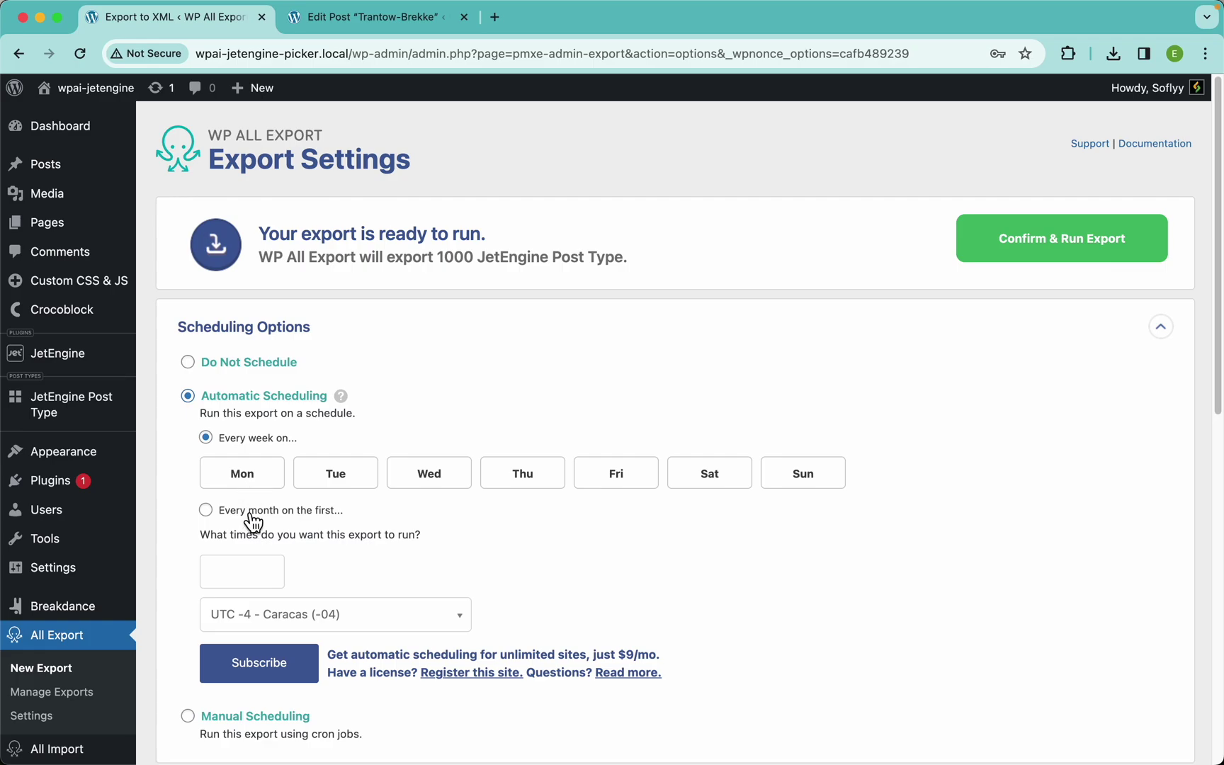
pyautogui.click(262, 491)
pyautogui.click(337, 484)
pyautogui.click(429, 486)
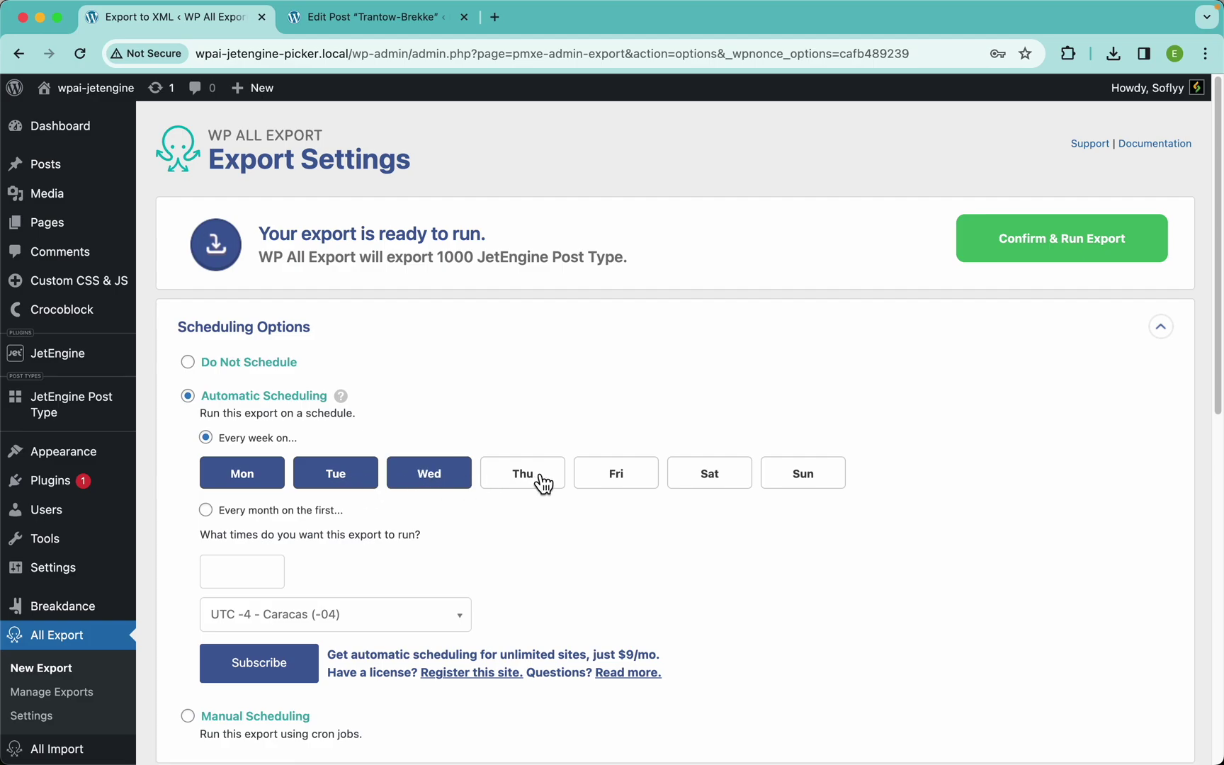
pyautogui.click(544, 485)
pyautogui.click(629, 486)
pyautogui.click(709, 484)
pyautogui.click(782, 489)
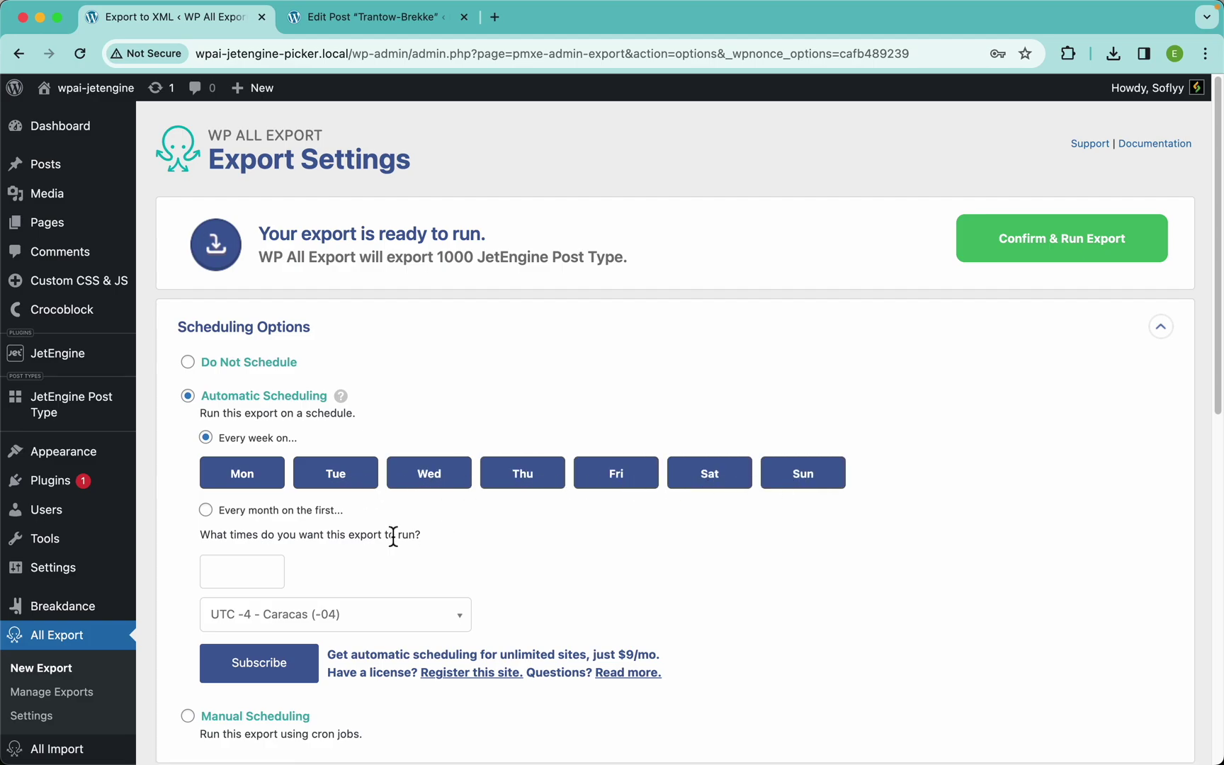
# Set the scheduled export's run times to 12:00am and 8:00am
pyautogui.click(248, 578)
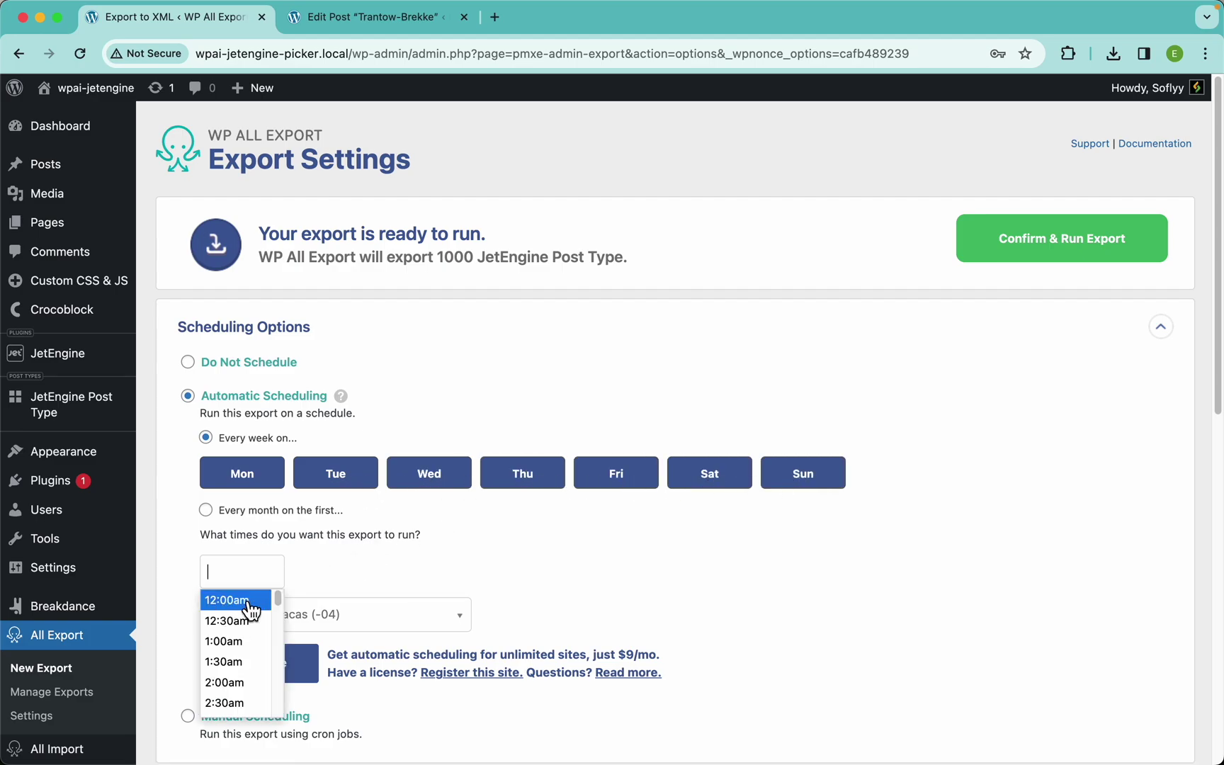
pyautogui.click(249, 601)
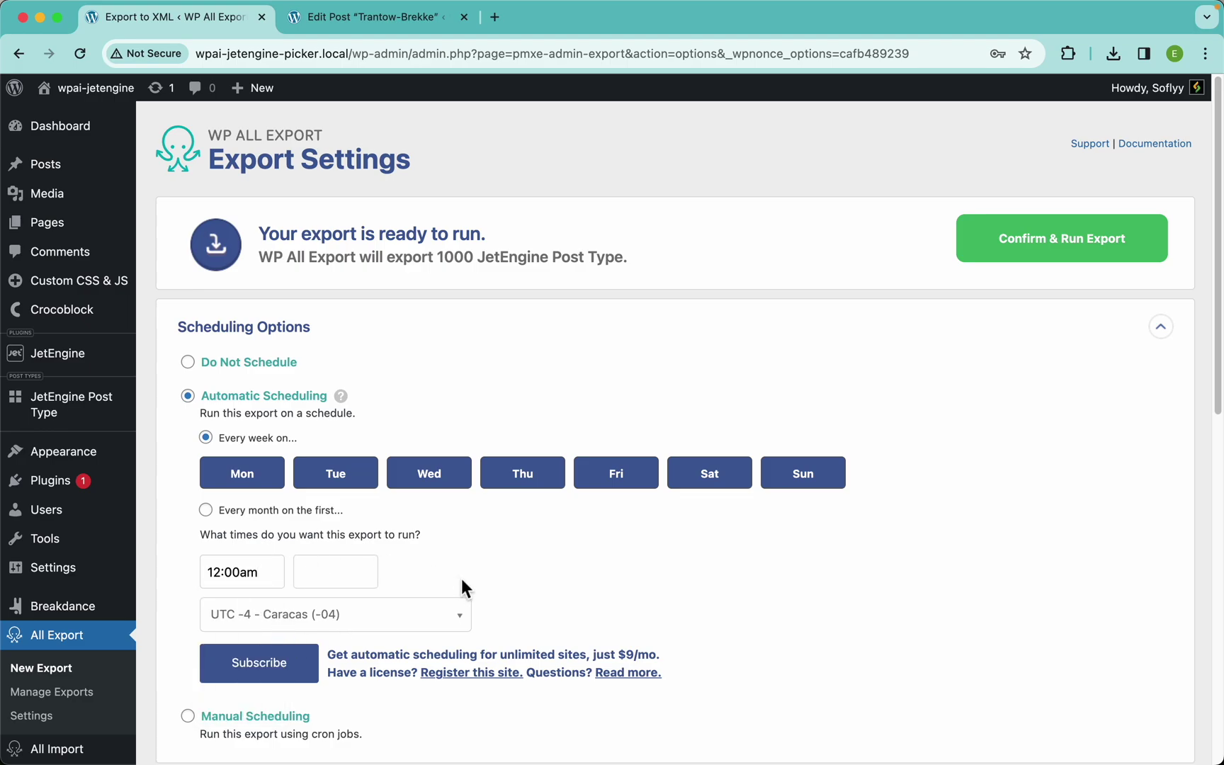
pyautogui.click(330, 573)
pyautogui.scroll(-5, 320, 623)
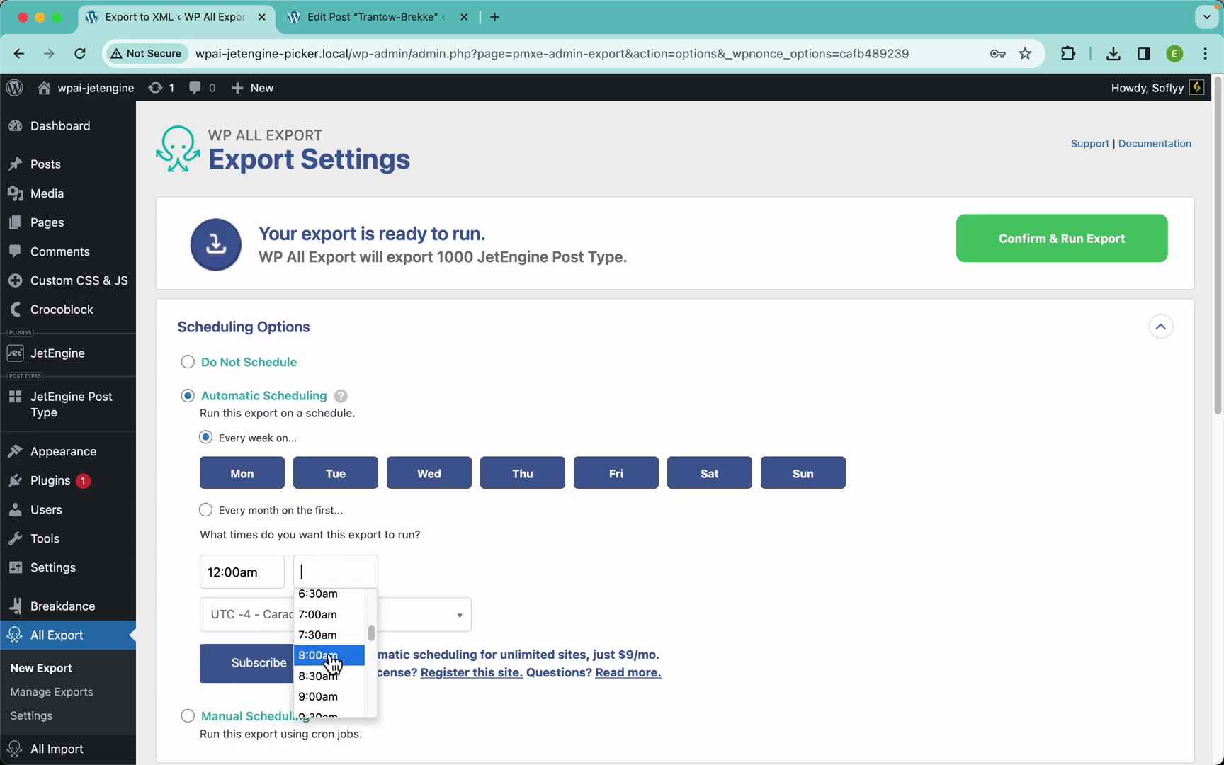
pyautogui.click(324, 657)
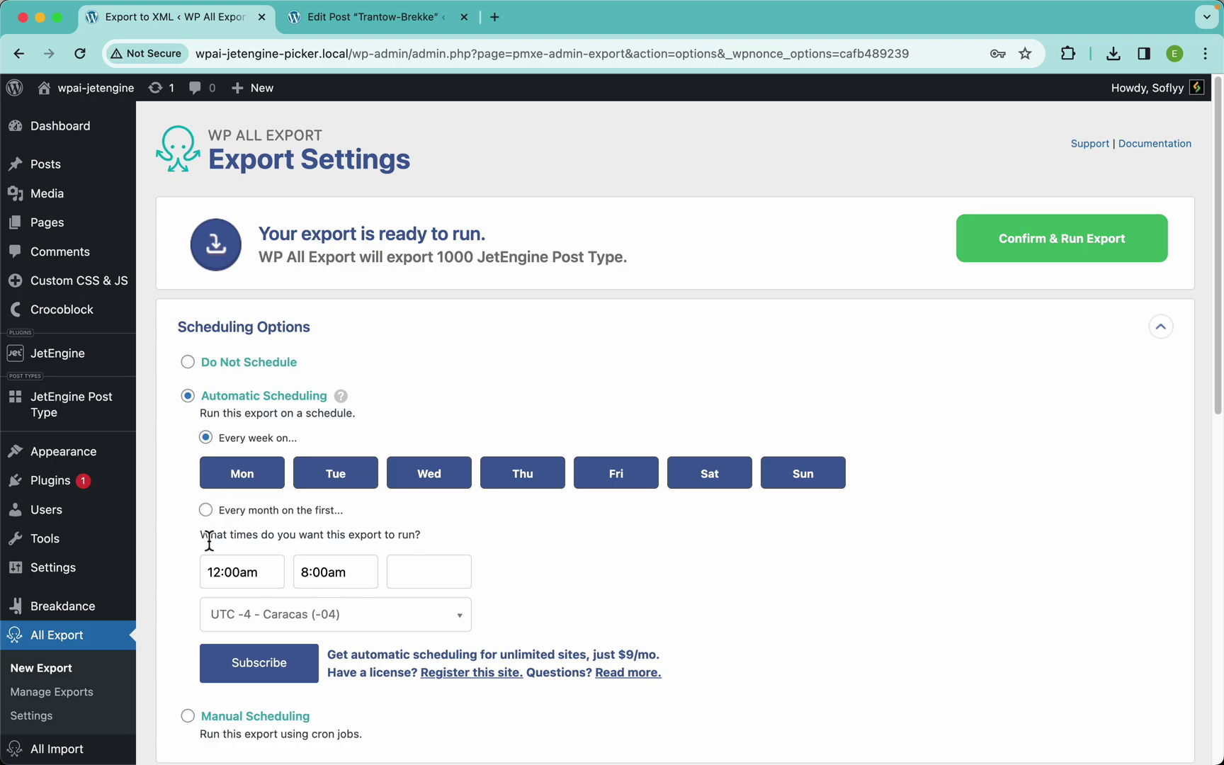
# View the Manual Scheduling cron URLs, set the export back to Do Not Schedule, and collapse the scheduling options
pyautogui.scroll(-3, 661, 473)
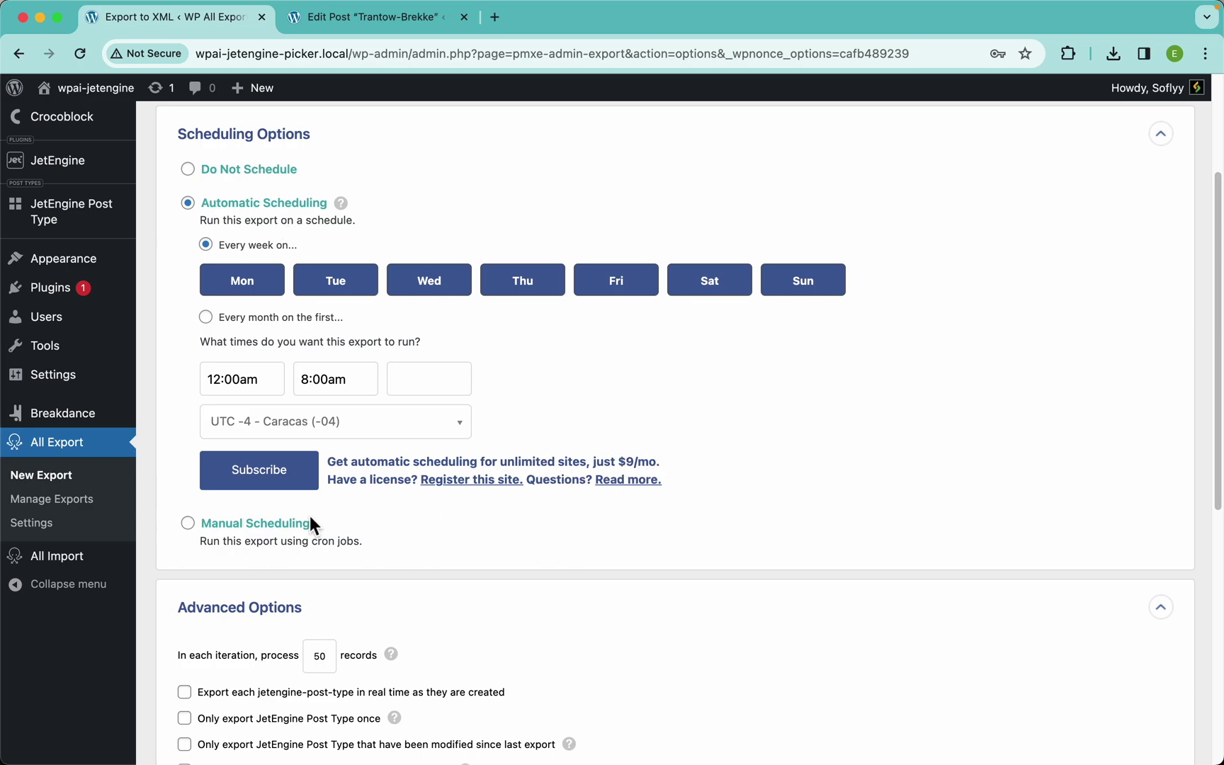
pyautogui.click(267, 522)
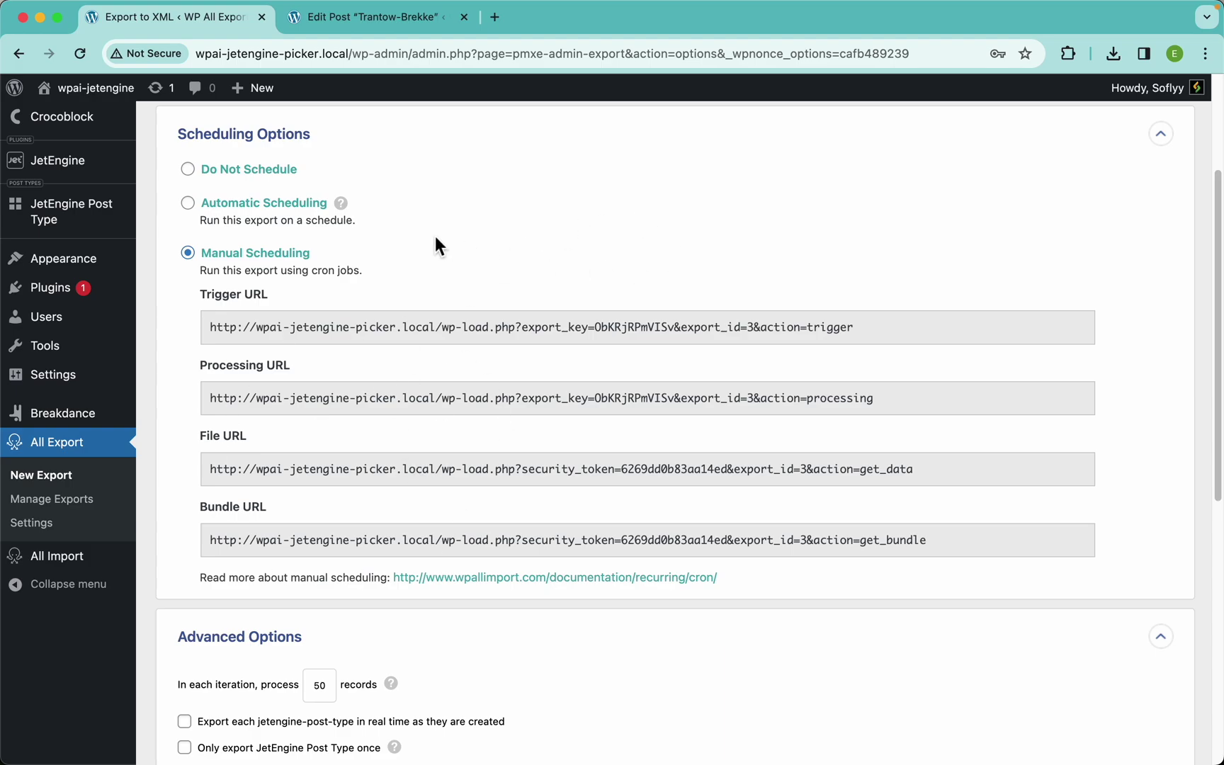
pyautogui.click(264, 170)
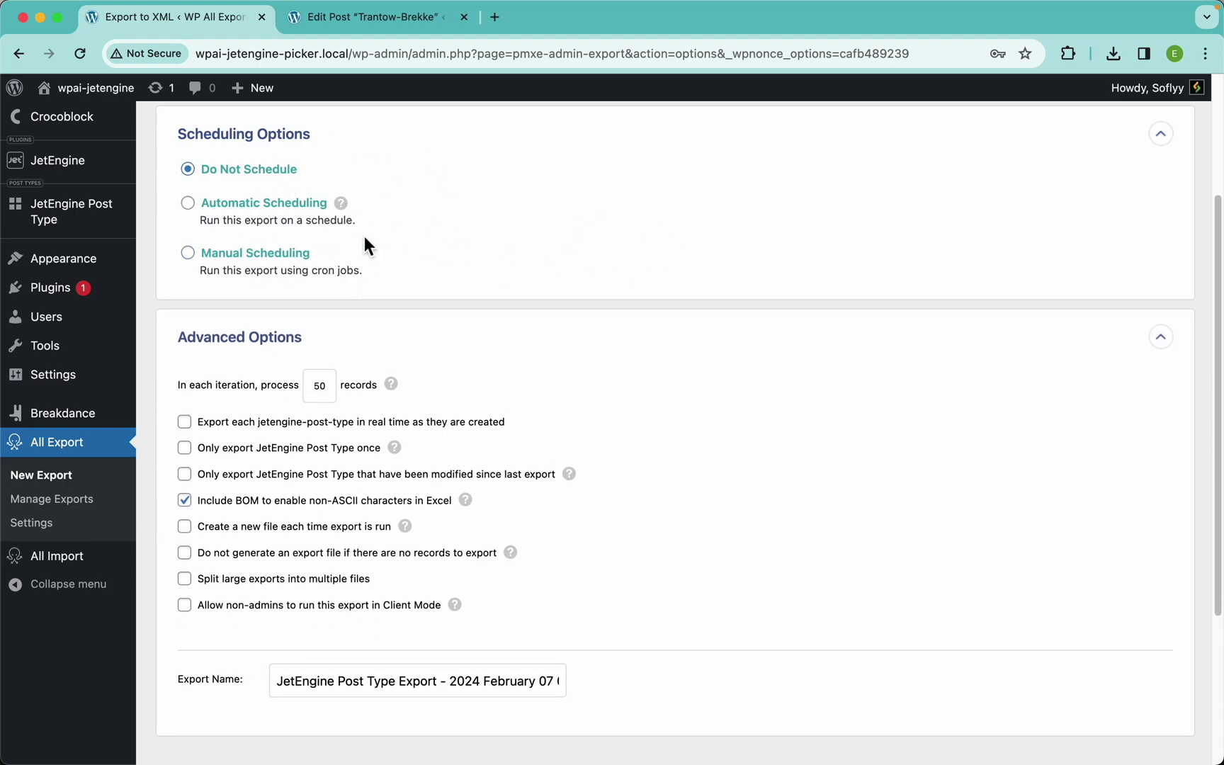
pyautogui.scroll(5, 461, 216)
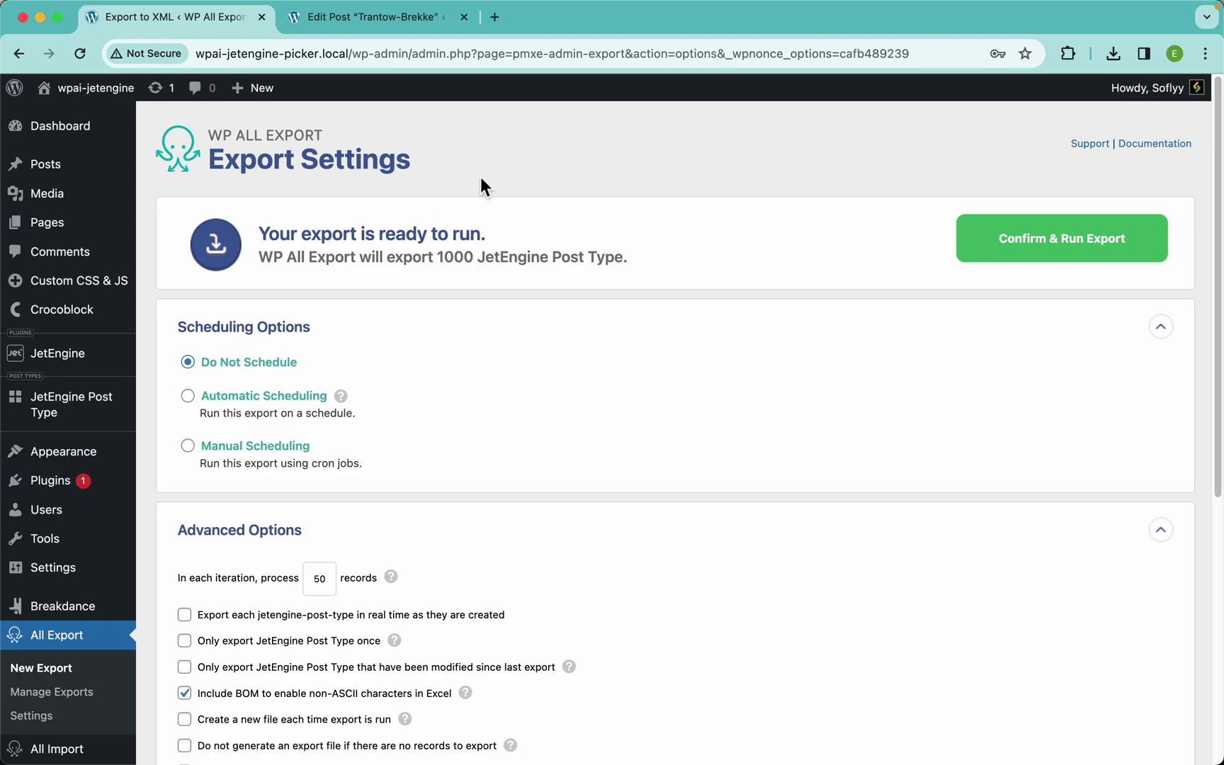
pyautogui.click(278, 332)
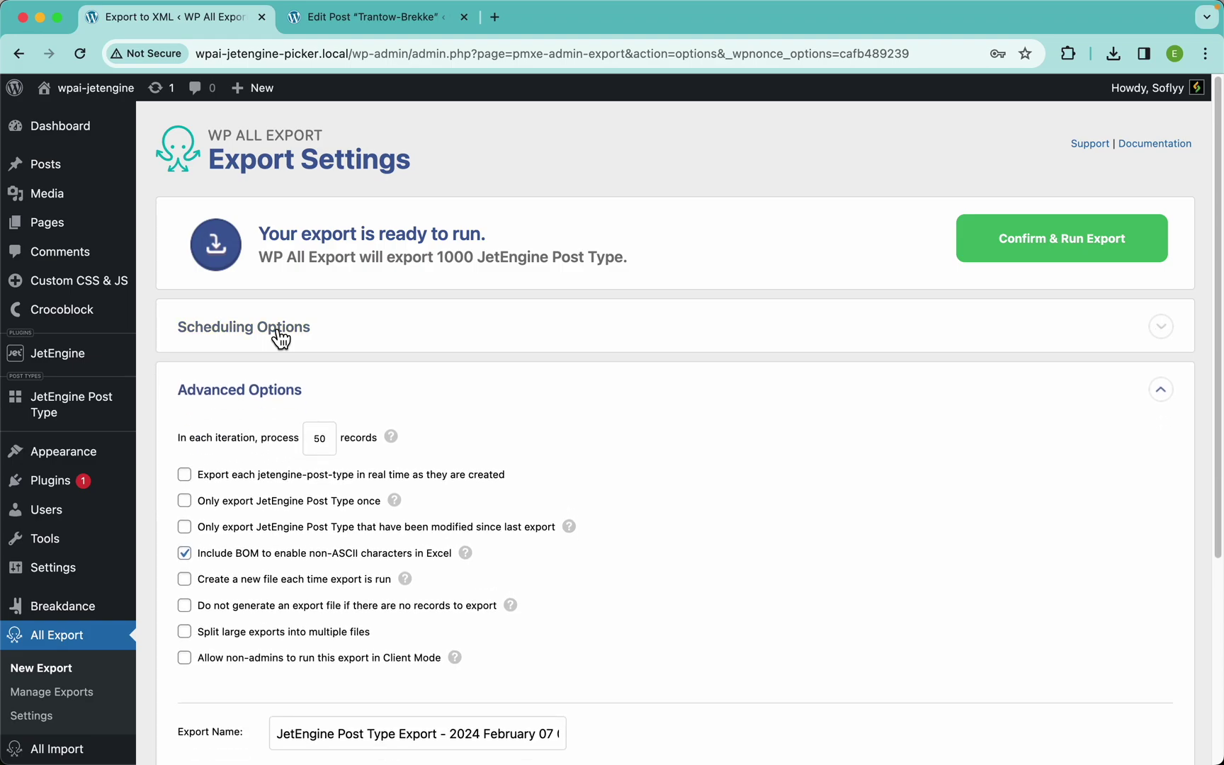
# Review the export's advanced options, including the explanation of the BOM setting for non-ASCII characters in Excel
pyautogui.scroll(-5, 521, 441)
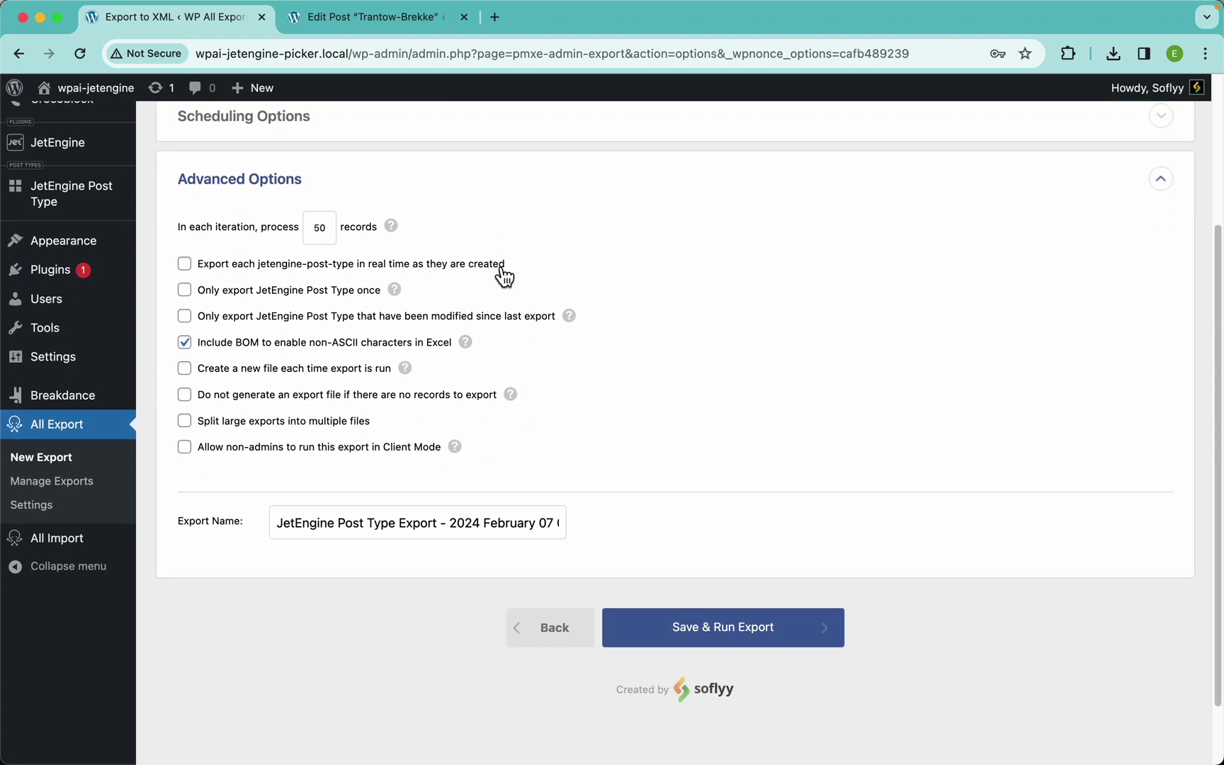
pyautogui.moveTo(552, 264); pyautogui.dragTo(347, 315)
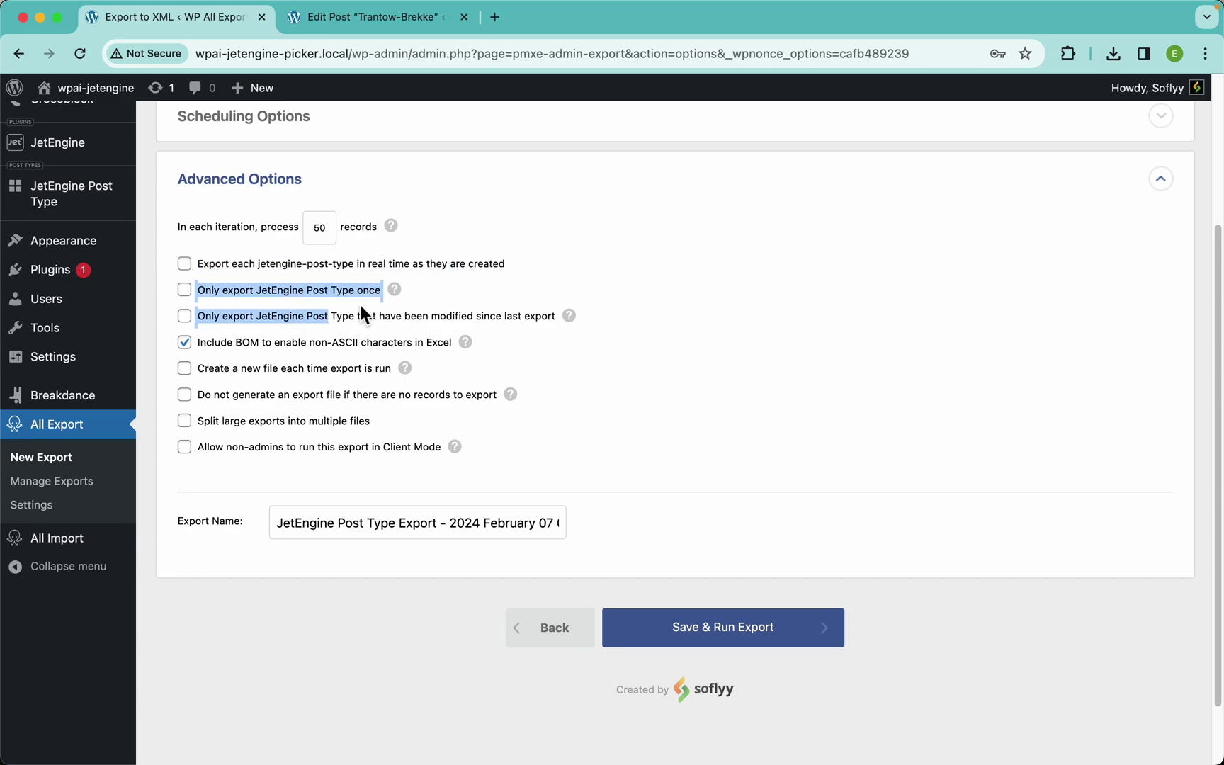
pyautogui.click(673, 408)
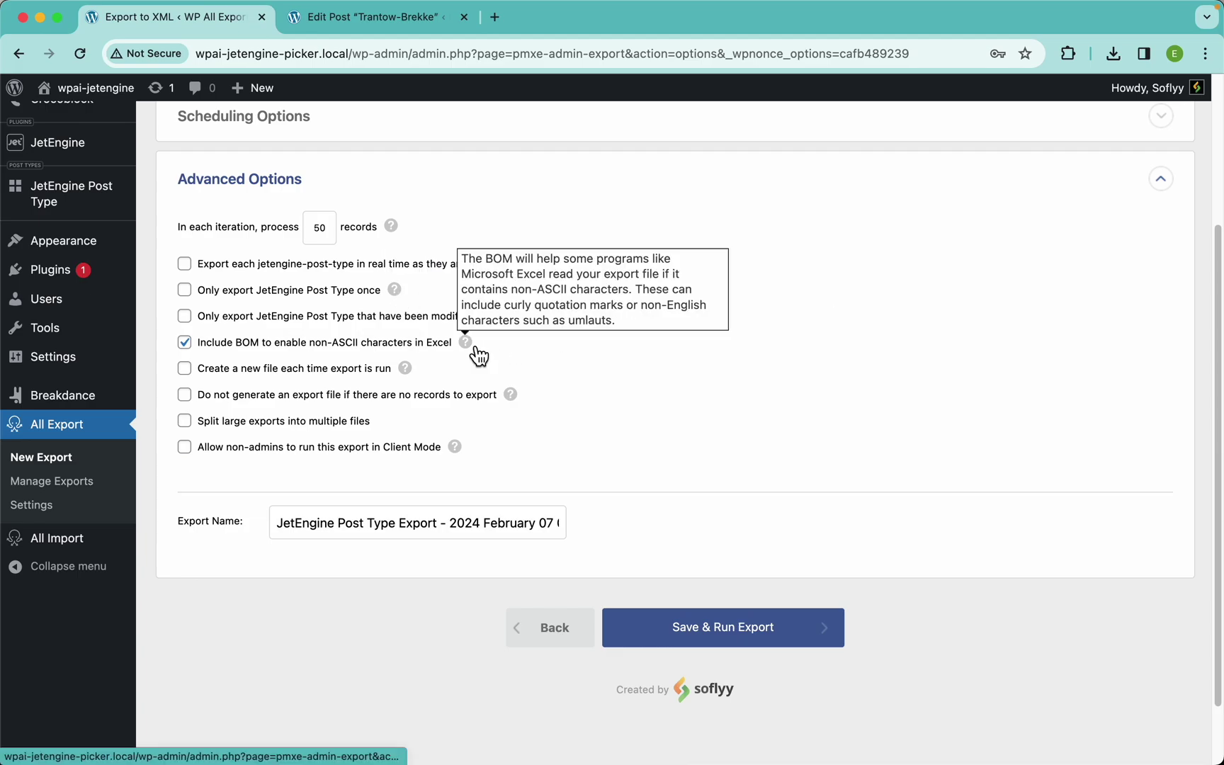
pyautogui.moveTo(400, 371)
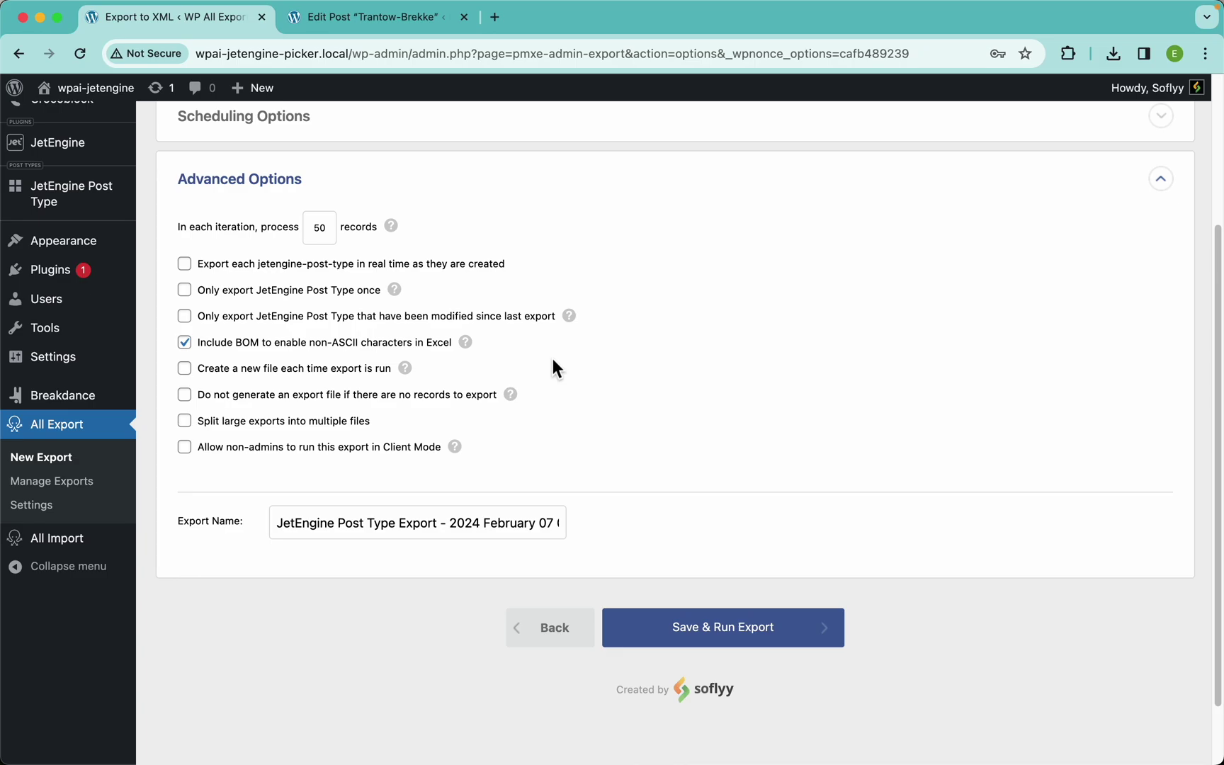
# Confirm and run the export, download the resulting CSV file, and open it in Numbers
pyautogui.scroll(3, 792, 357)
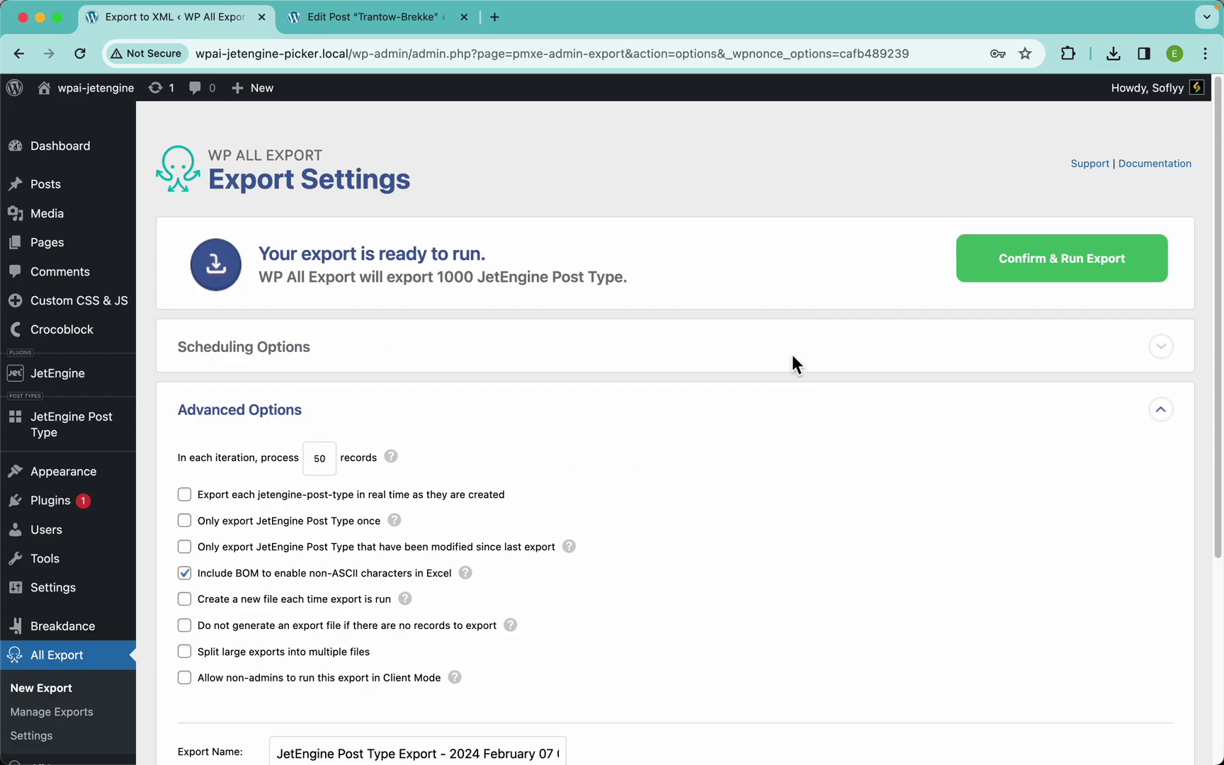
pyautogui.click(1046, 249)
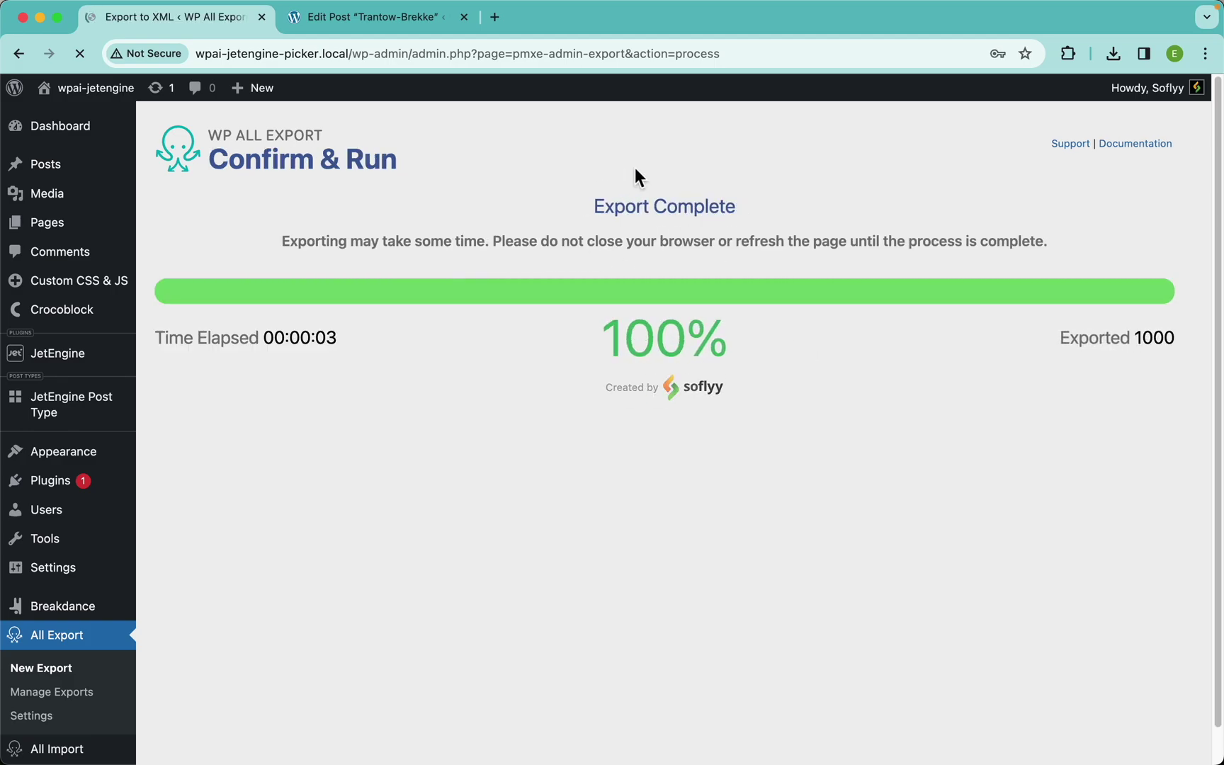
pyautogui.click(610, 554)
pyautogui.click(914, 112)
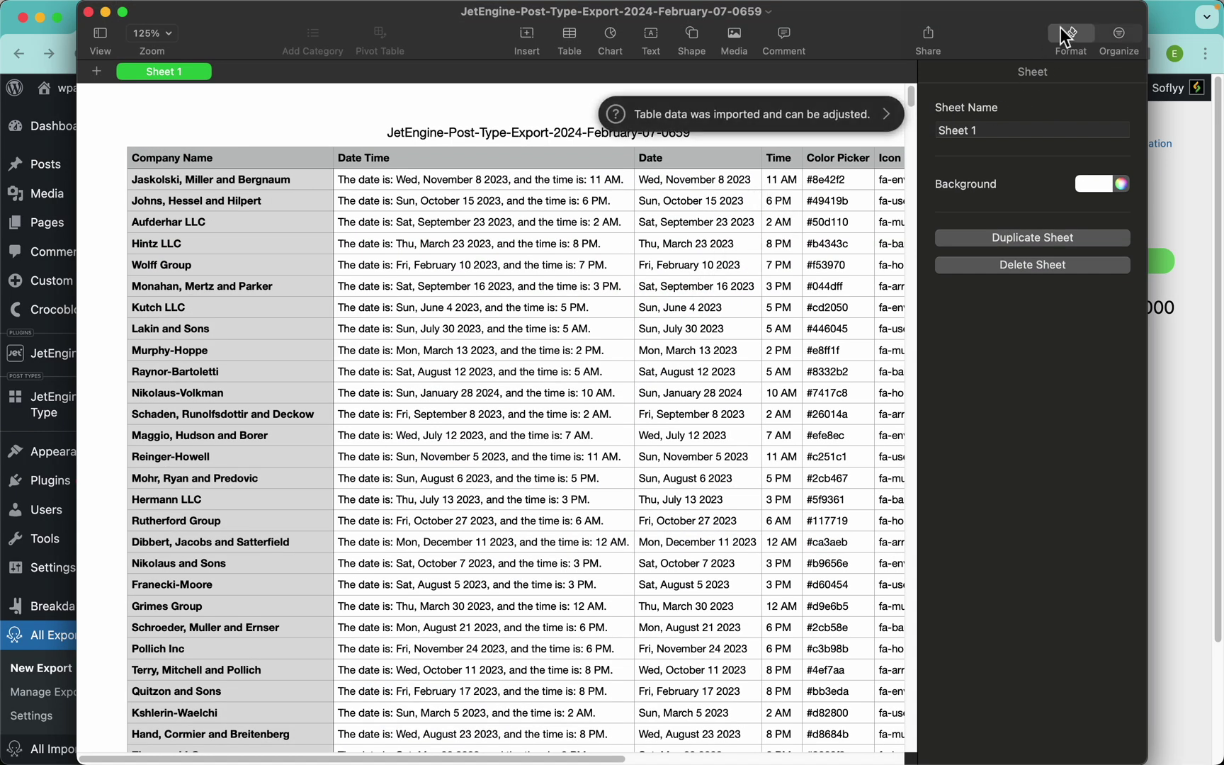
# Hide the format sidebar and examine the Company Name, Date Time, Date, Time, Color Picker and Icon Picker columns and the header row
pyautogui.click(1070, 37)
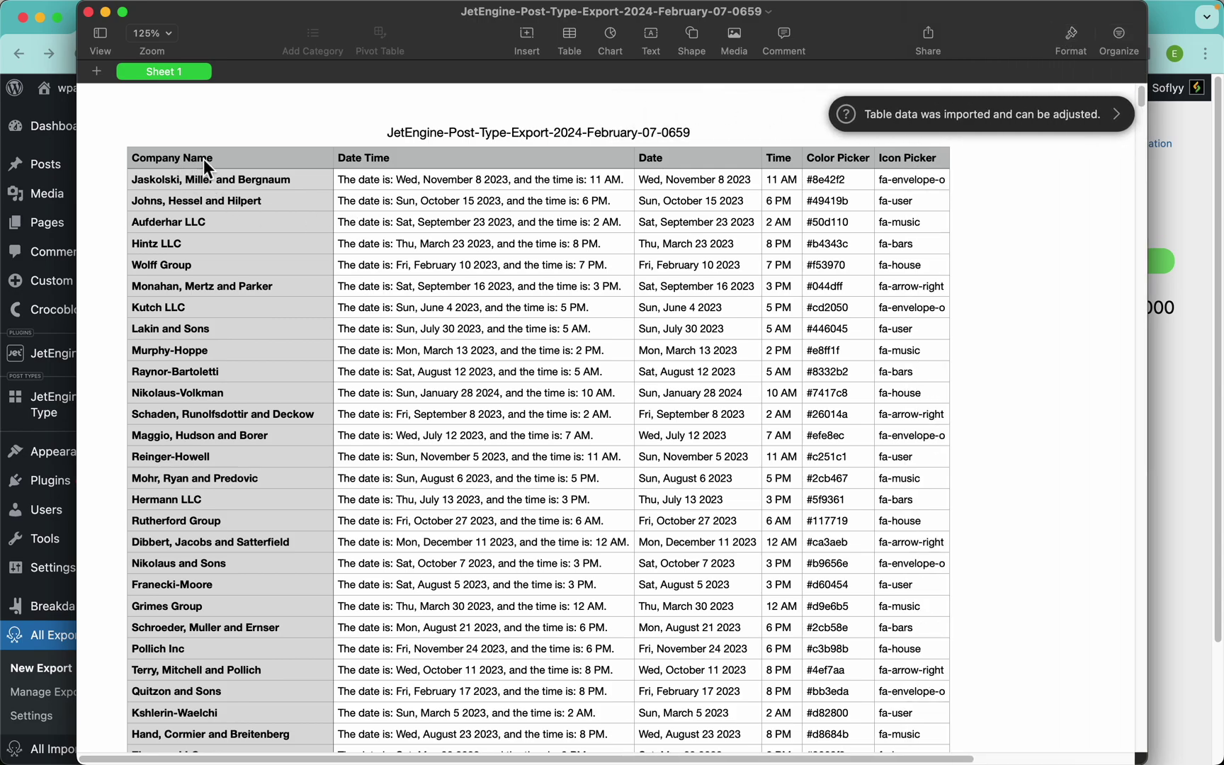
pyautogui.click(160, 165)
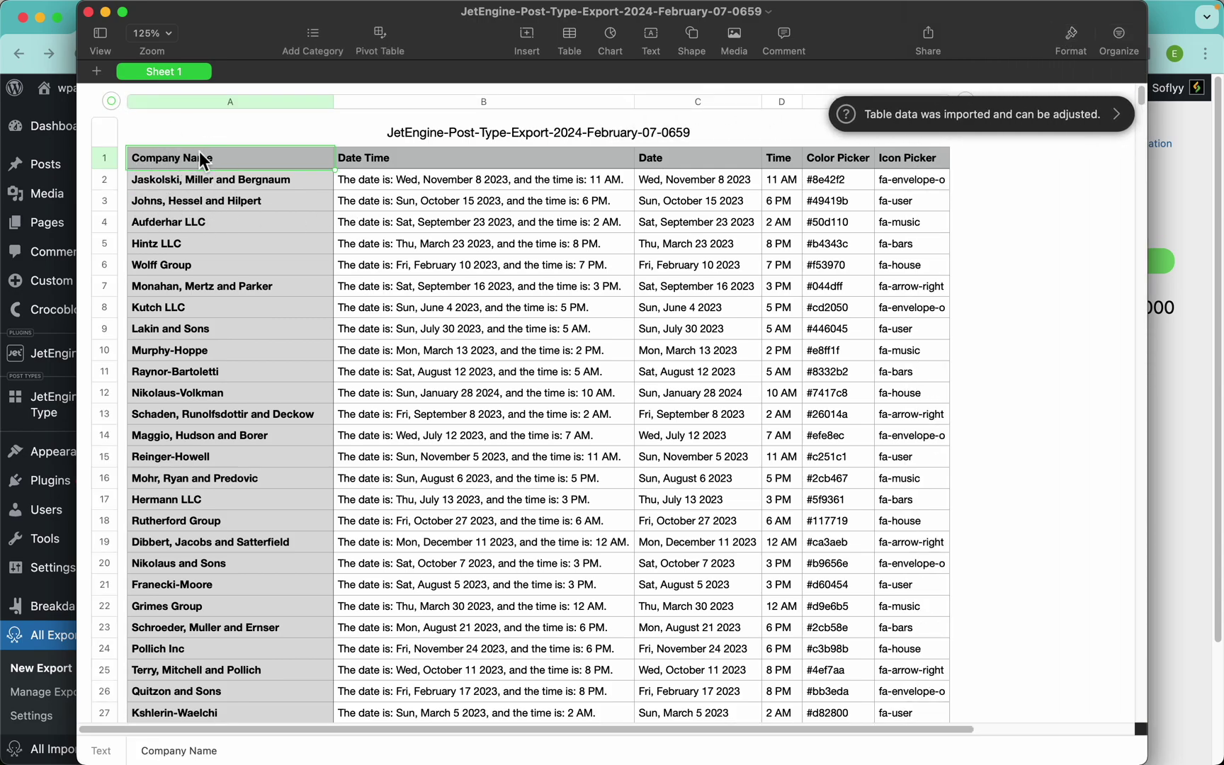
pyautogui.click(393, 170)
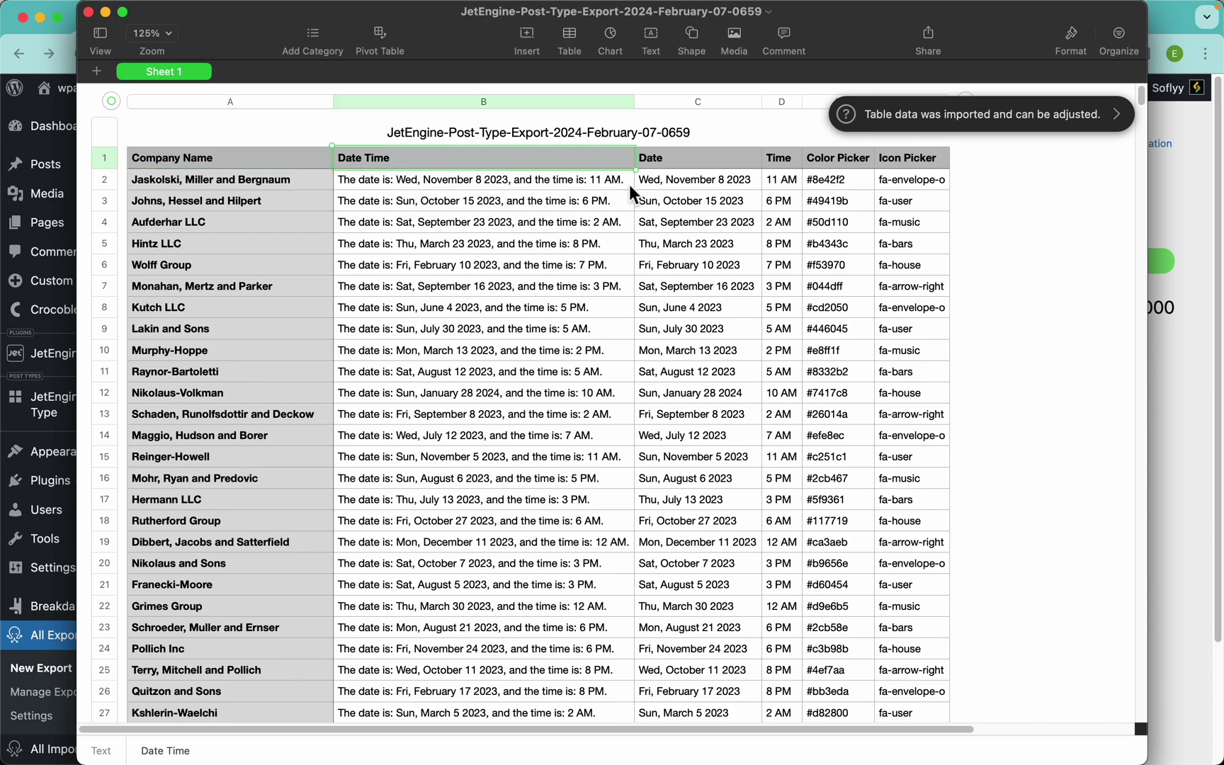
pyautogui.click(737, 159)
pyautogui.click(791, 162)
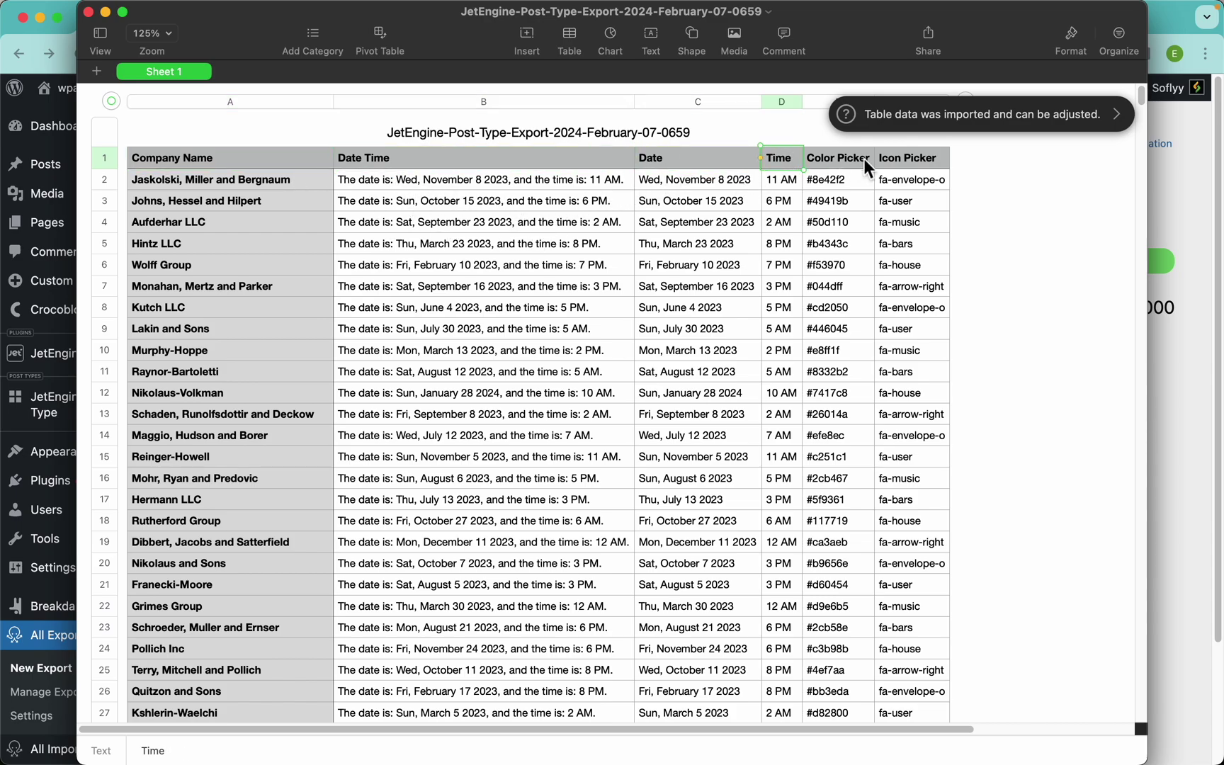
pyautogui.click(863, 159)
pyautogui.click(904, 159)
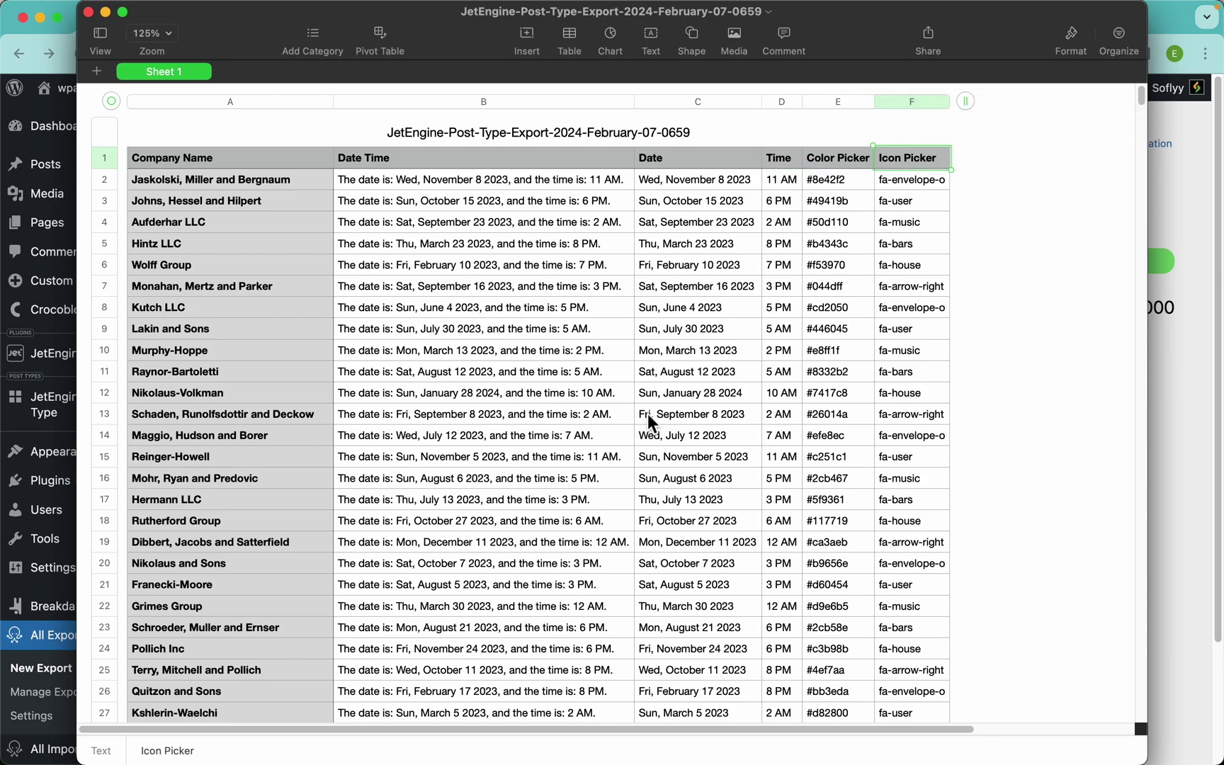
pyautogui.click(202, 104)
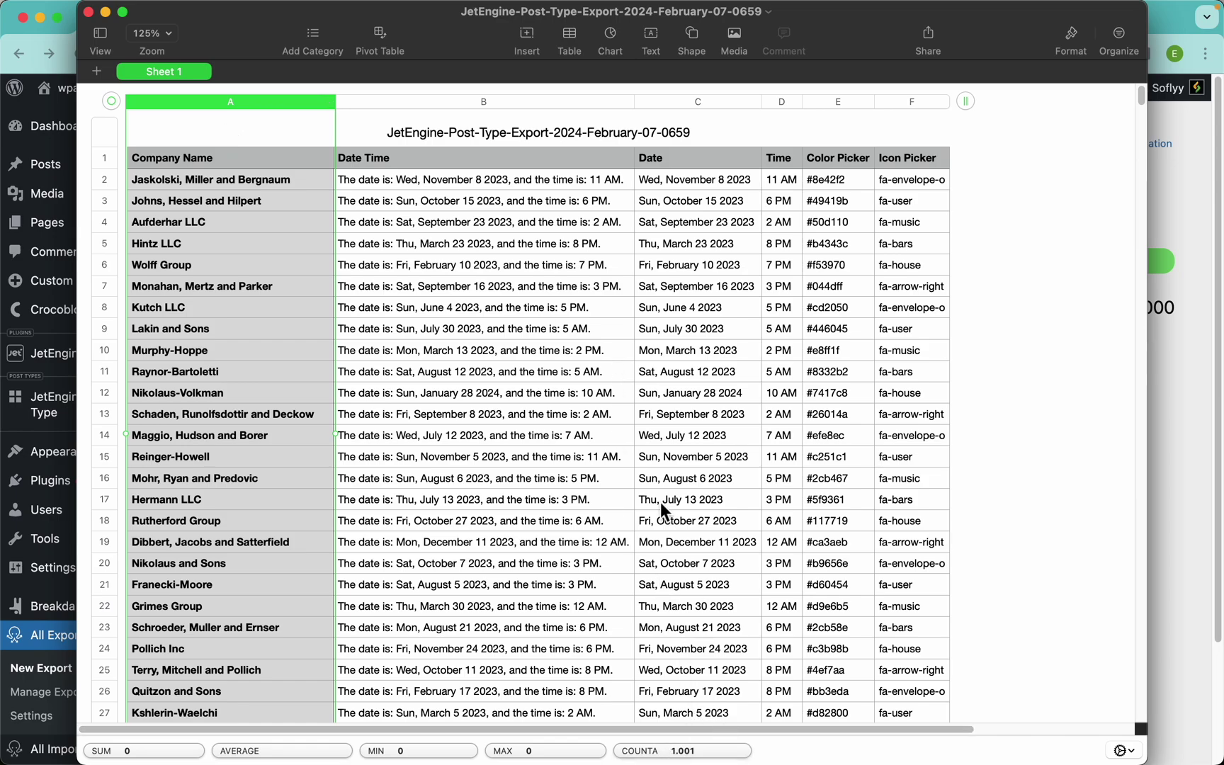
pyautogui.click(105, 160)
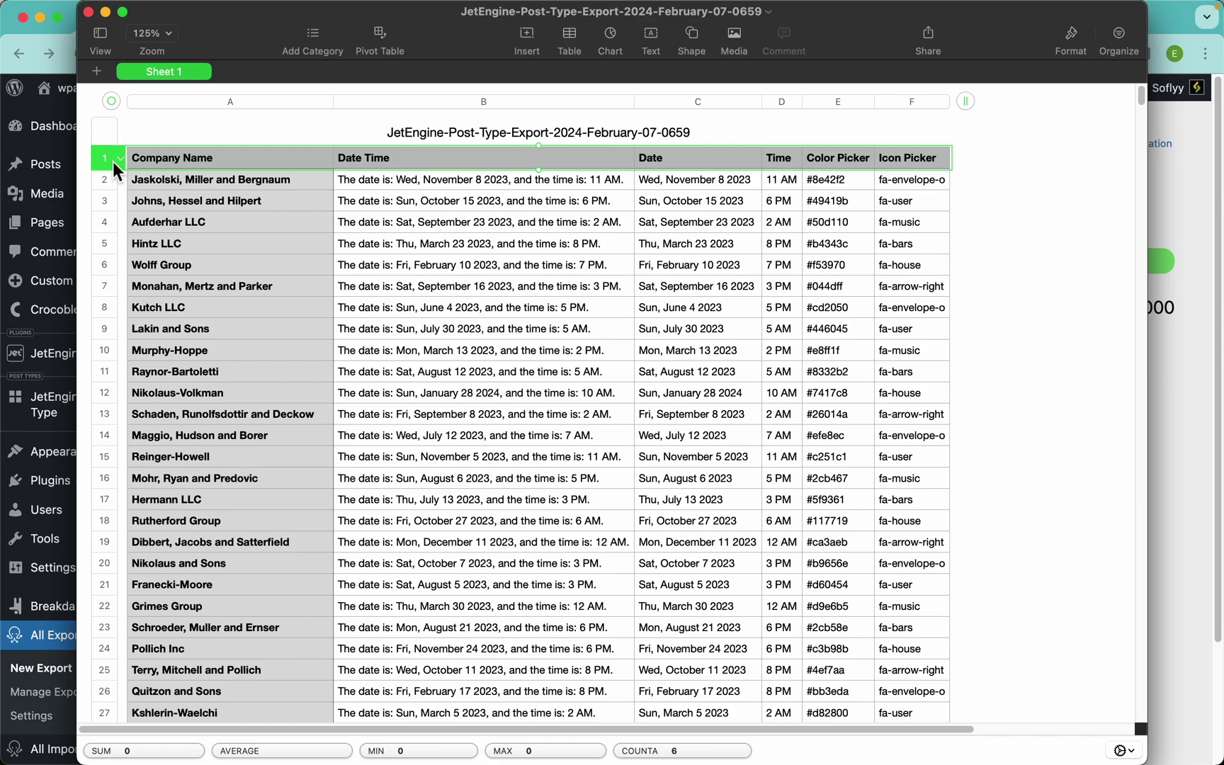
# Switch back to the browser's completed export, view its Automatic Scheduling options, and set scheduling back to Do Not Schedule
pyautogui.click(1178, 401)
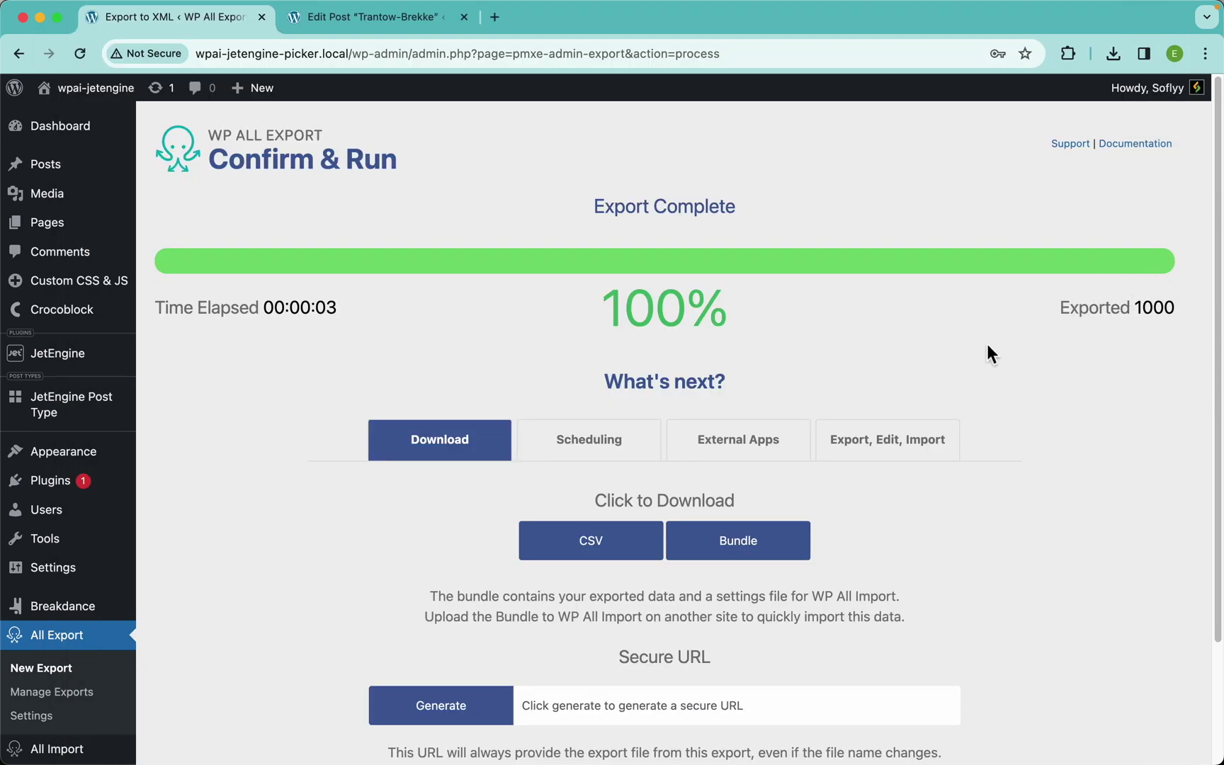
pyautogui.click(617, 456)
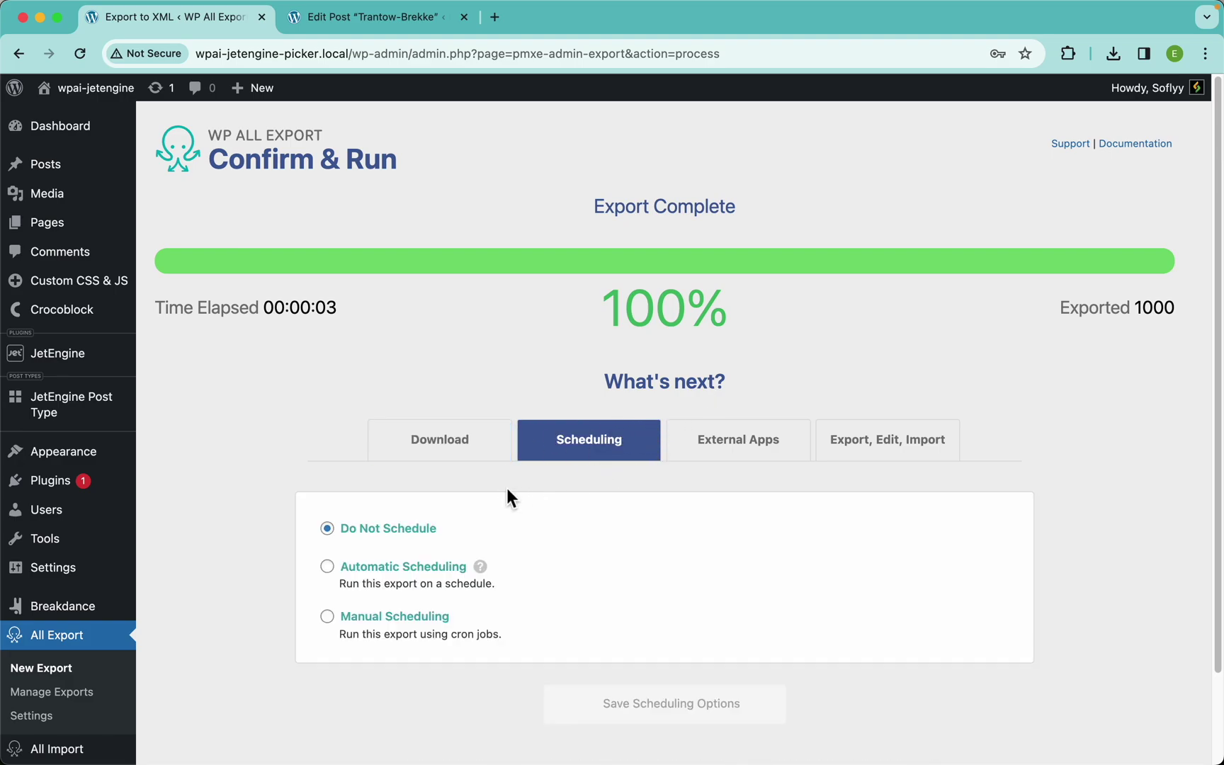
pyautogui.scroll(-3, 506, 498)
pyautogui.click(410, 473)
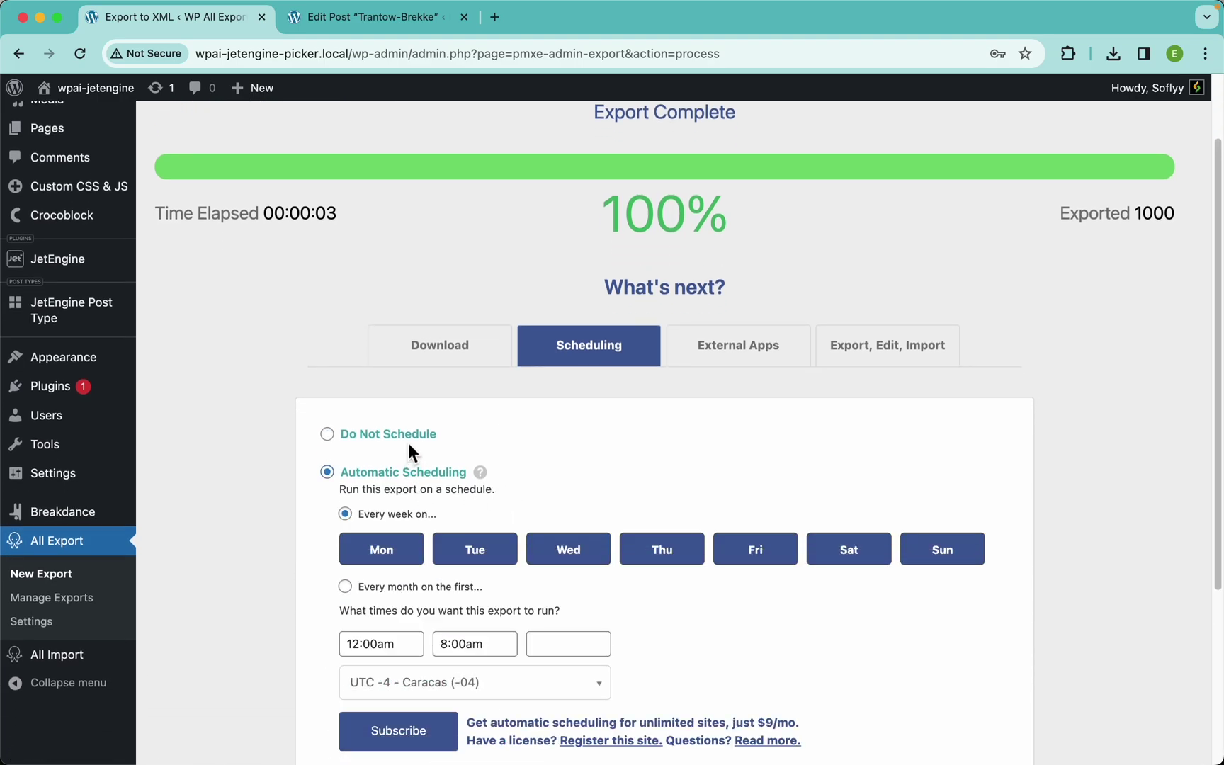
pyautogui.click(419, 442)
# Review the External Apps and Export, Edit, Import follow-up options for the completed export, and return to its download options
pyautogui.click(743, 350)
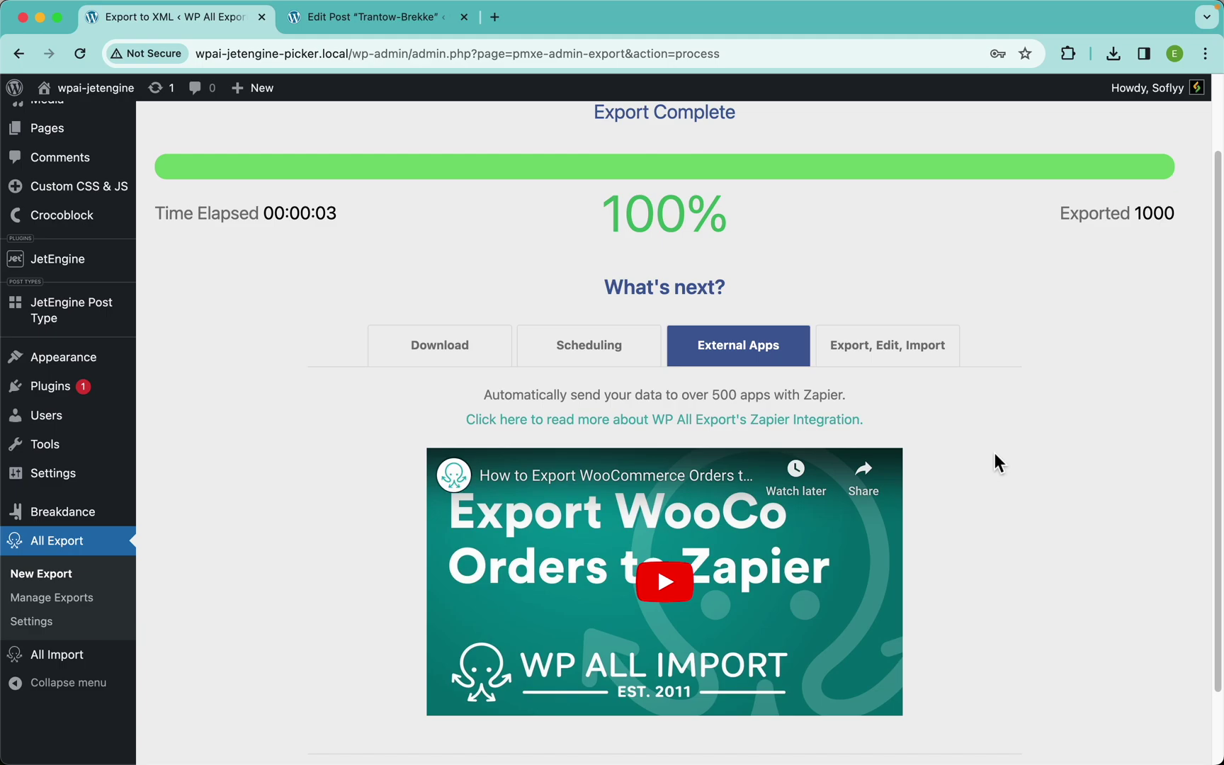
pyautogui.click(887, 369)
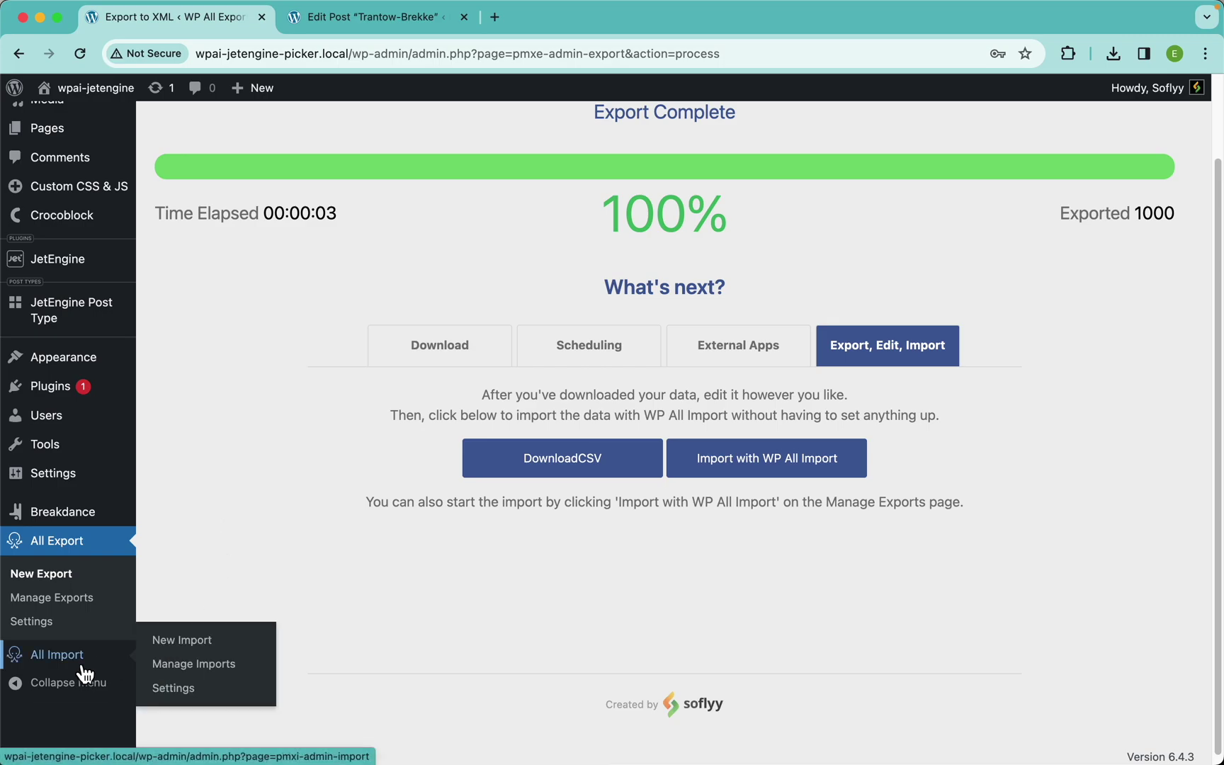
pyautogui.click(462, 358)
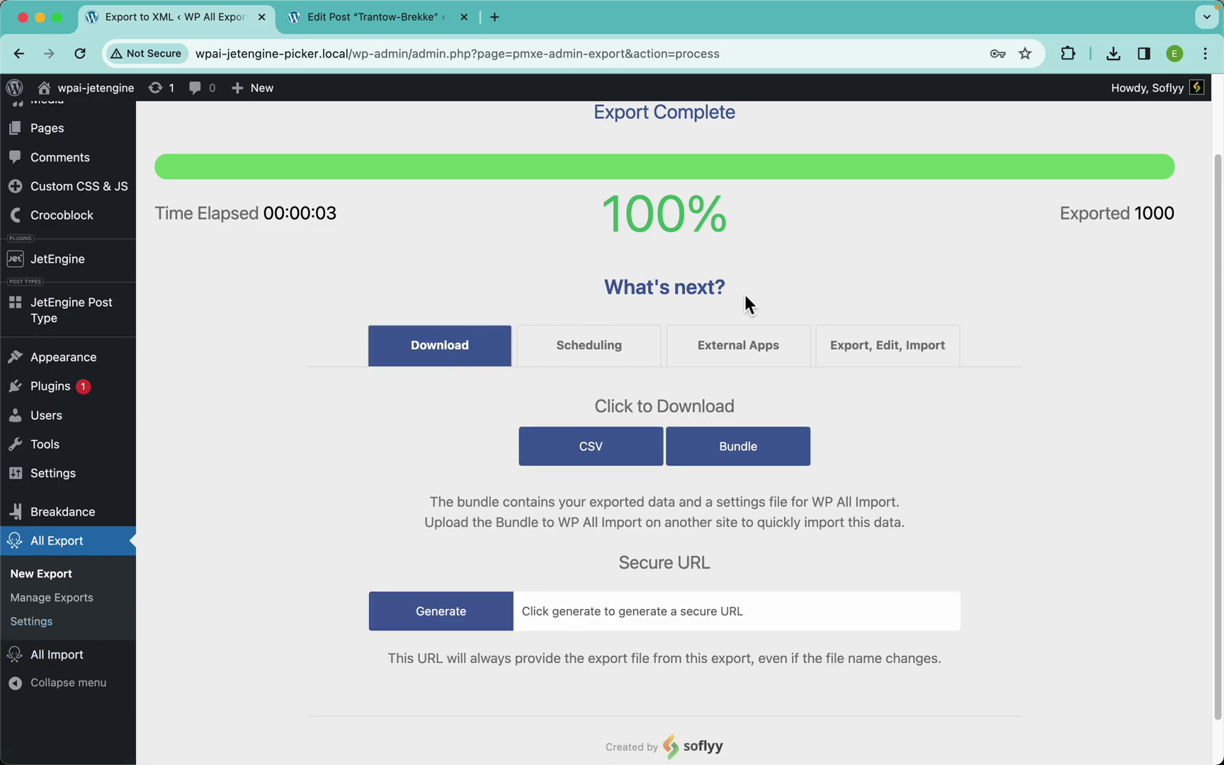